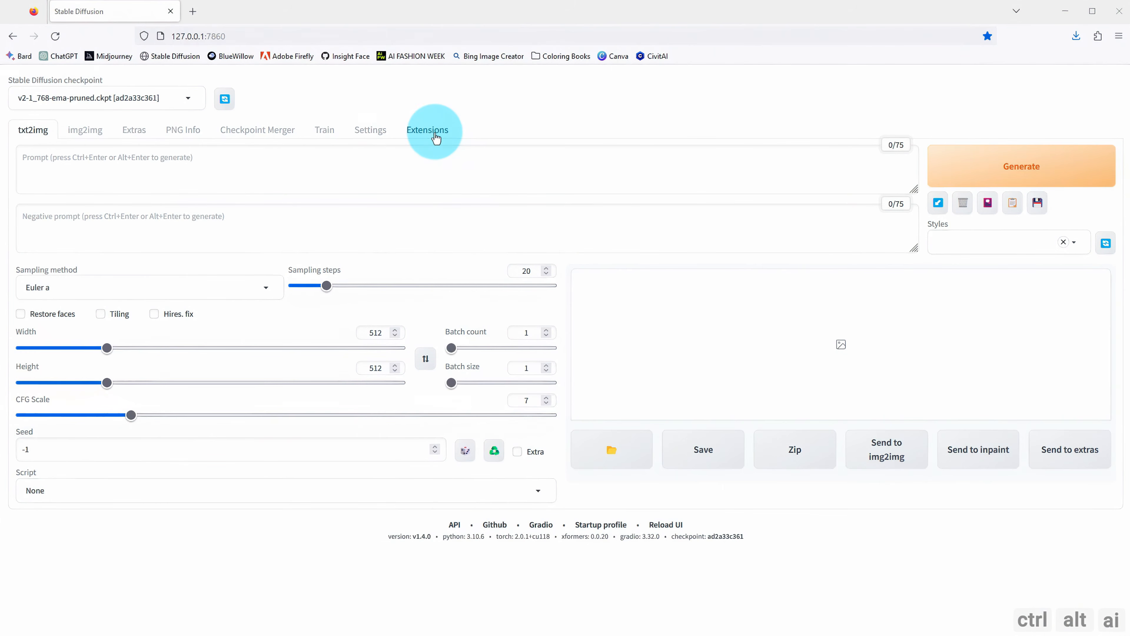
pyautogui.click(435, 138)
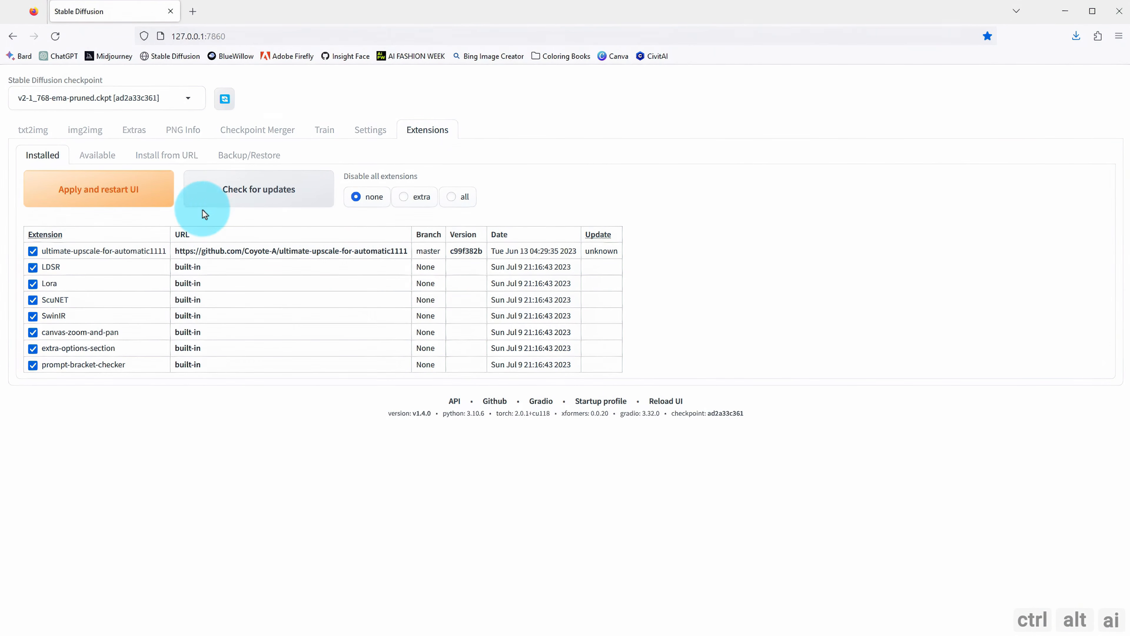
pyautogui.click(170, 163)
pyautogui.click(159, 194)
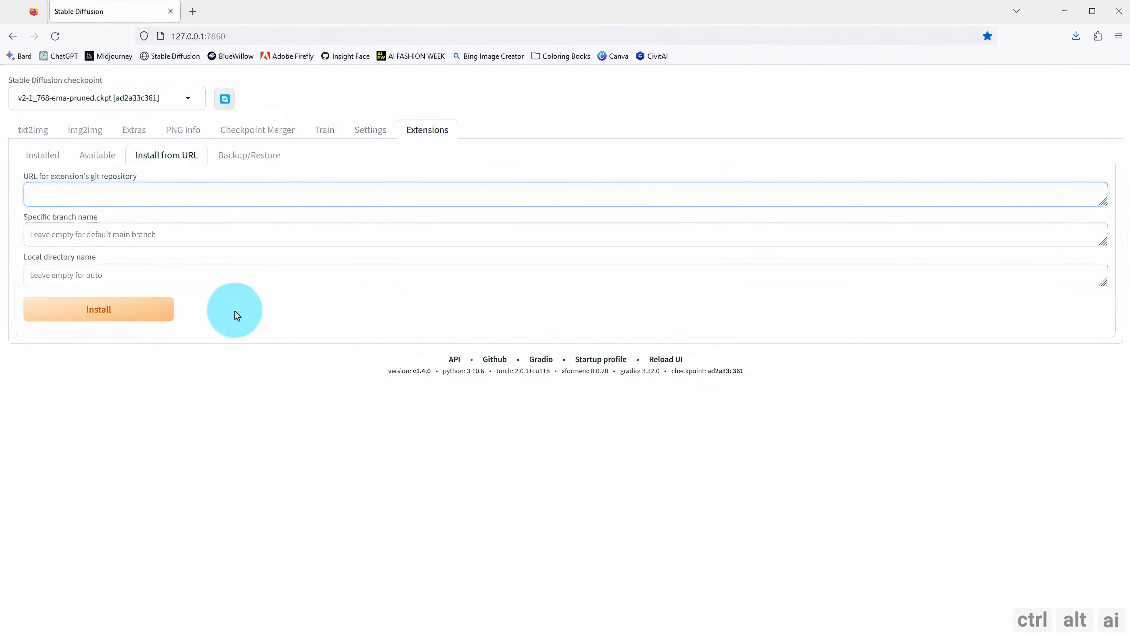
pyautogui.write('https://github.com/KohakuBlueleaf/a1111-sd-webui-lycoris')
pyautogui.click(119, 317)
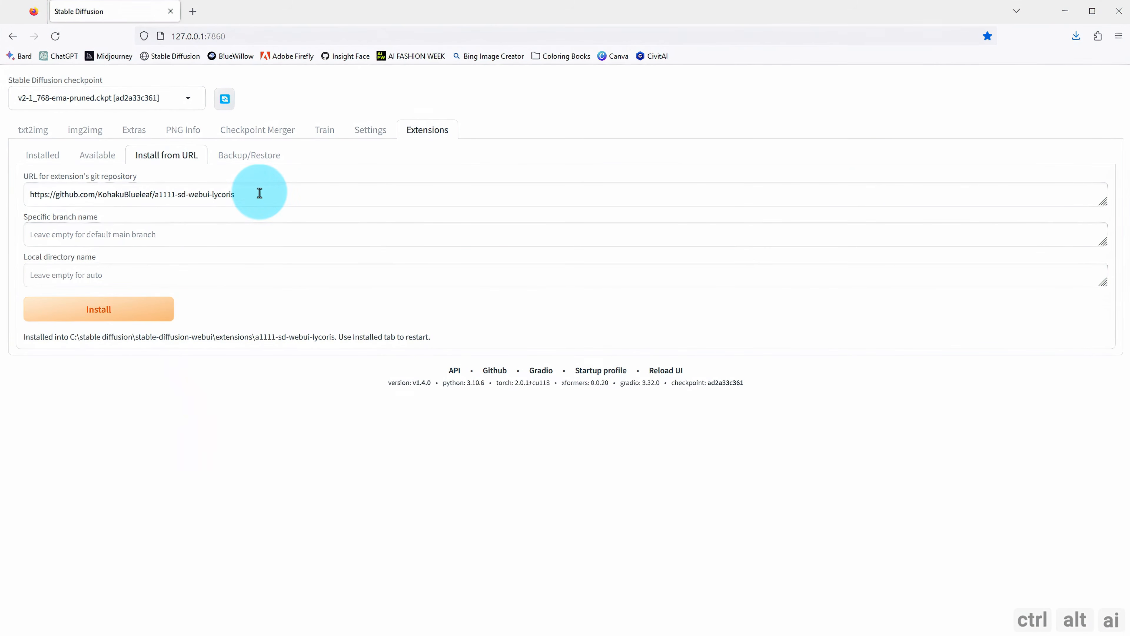
pyautogui.moveTo(260, 192); pyautogui.dragTo(35, 190)
pyautogui.write('https://github.com/AUTOMATIC1111/stable-diffusion-webui-wildcards')
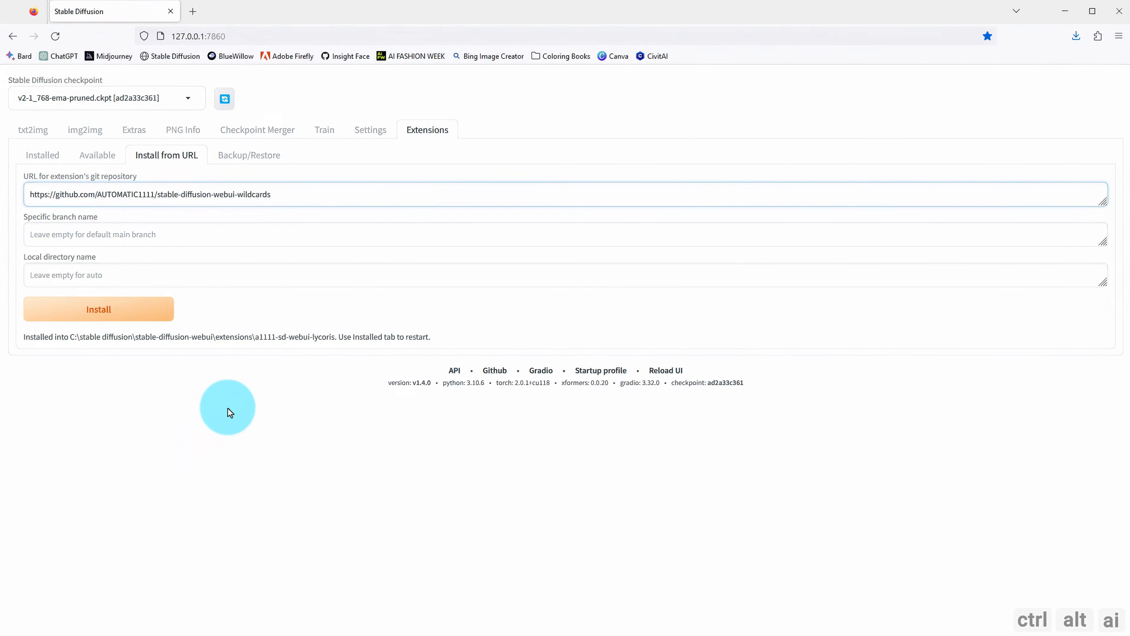
pyautogui.click(129, 315)
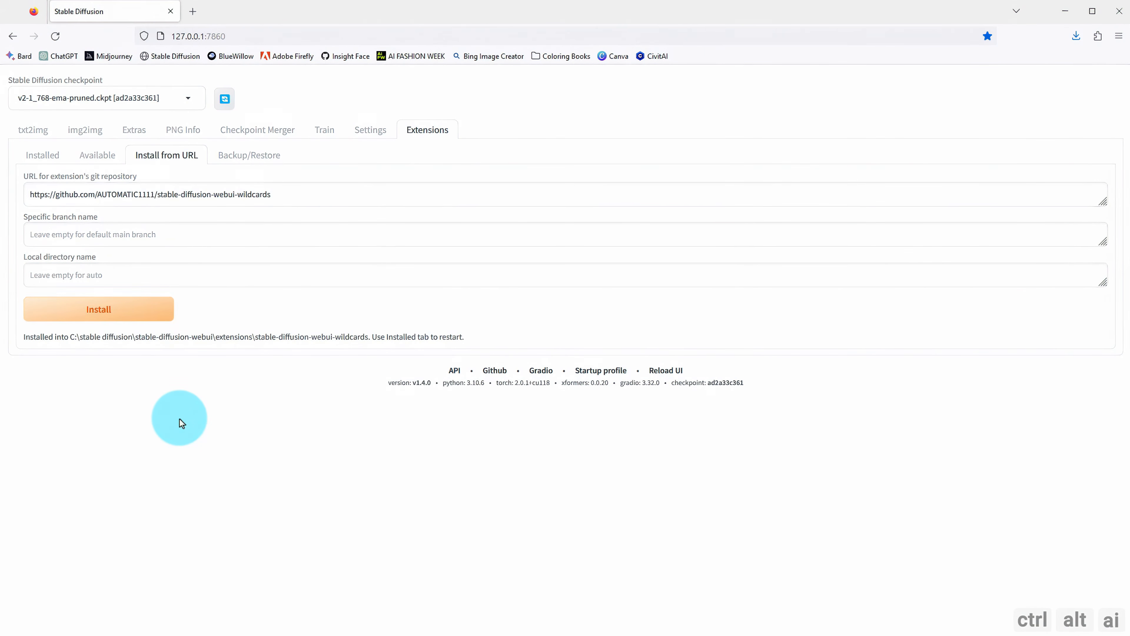
pyautogui.click(42, 155)
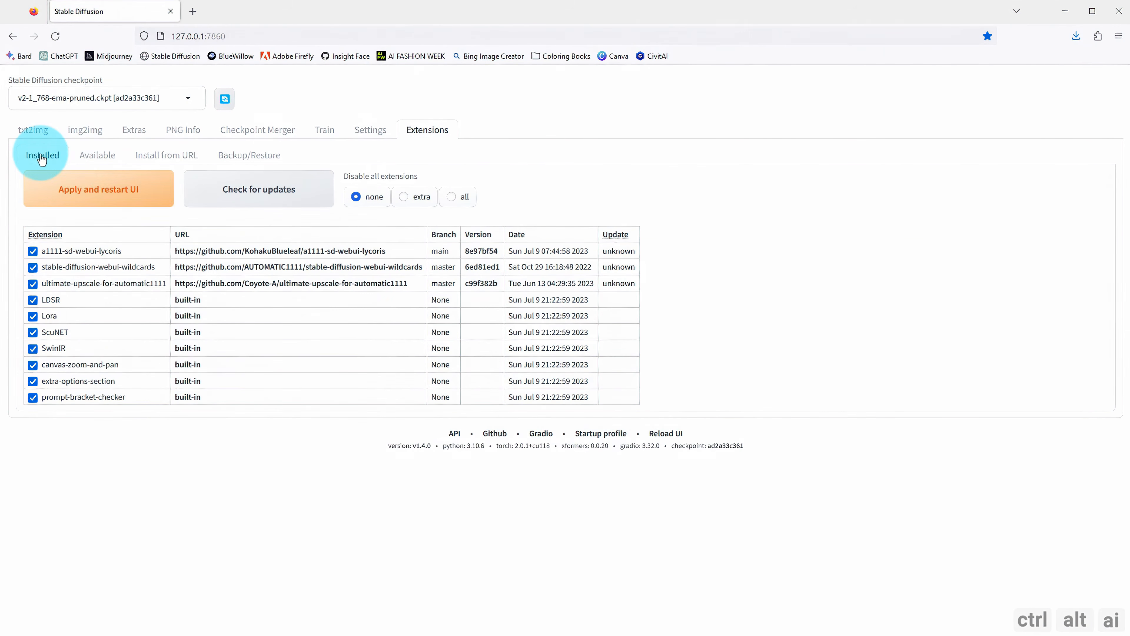
pyautogui.click(81, 196)
# Open the CivitAI website in a new browser tab and check its content browsing mode options
pyautogui.click(193, 12)
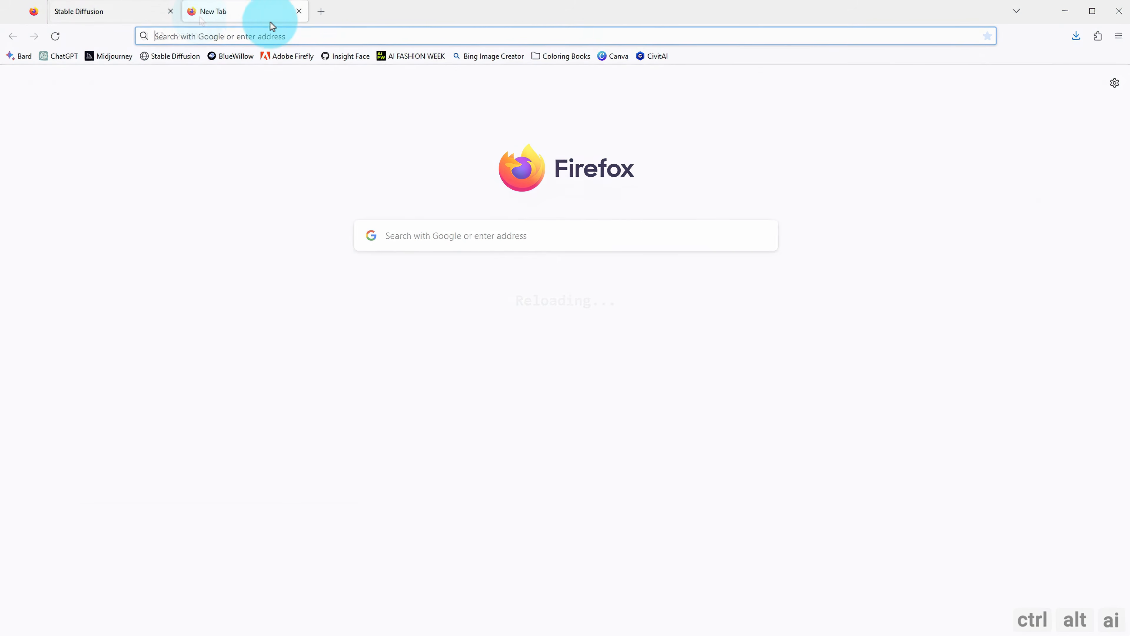
pyautogui.click(638, 57)
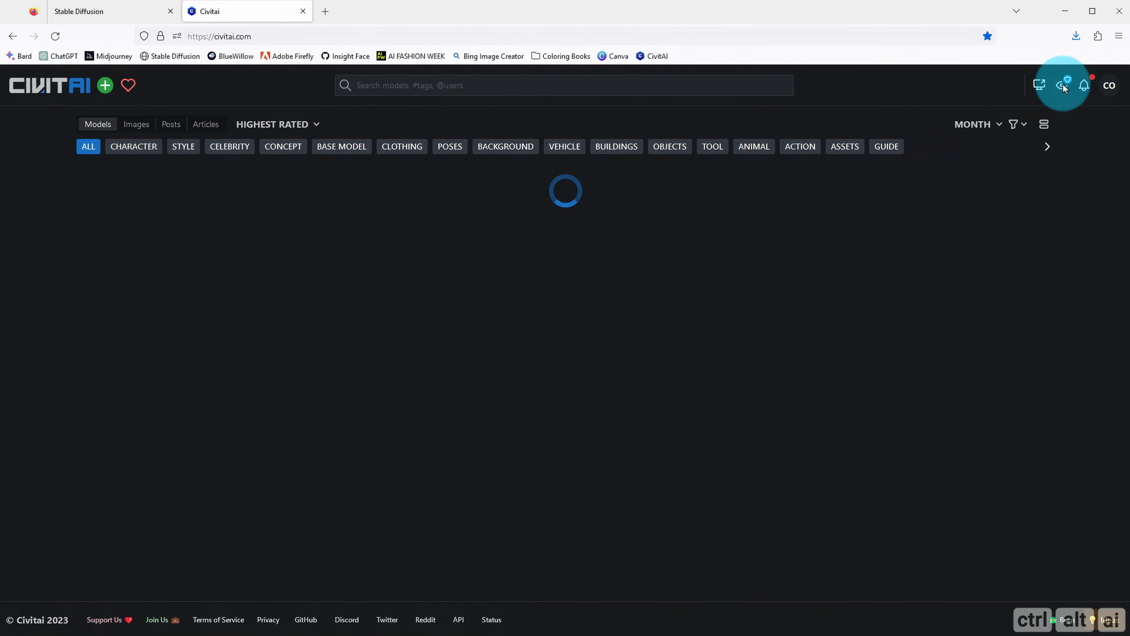
pyautogui.click(1063, 84)
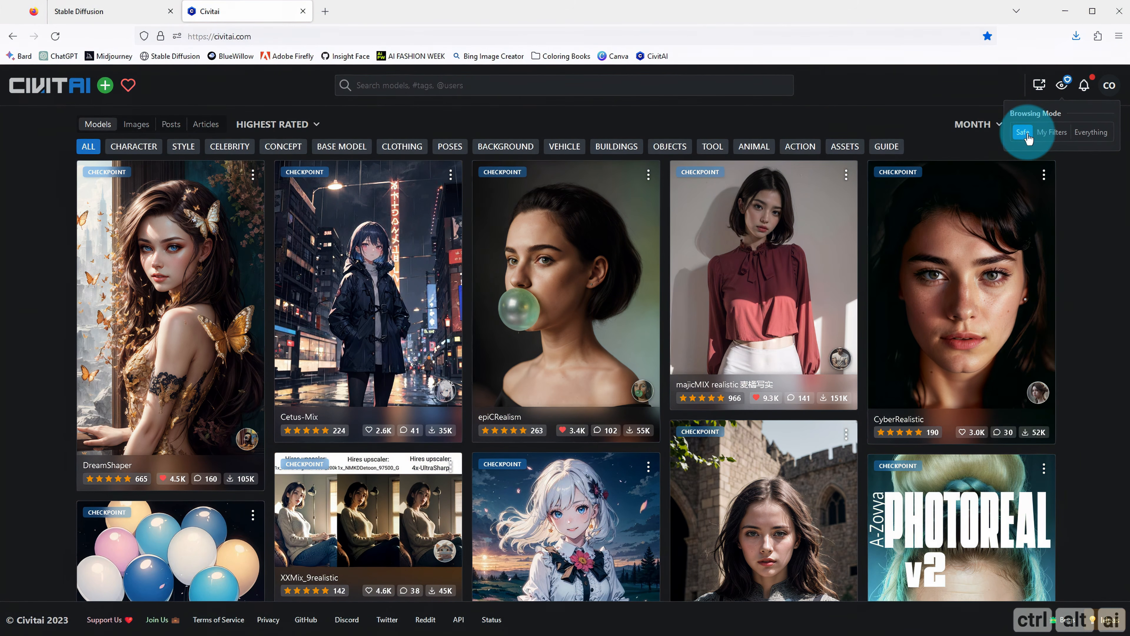
pyautogui.click(1085, 184)
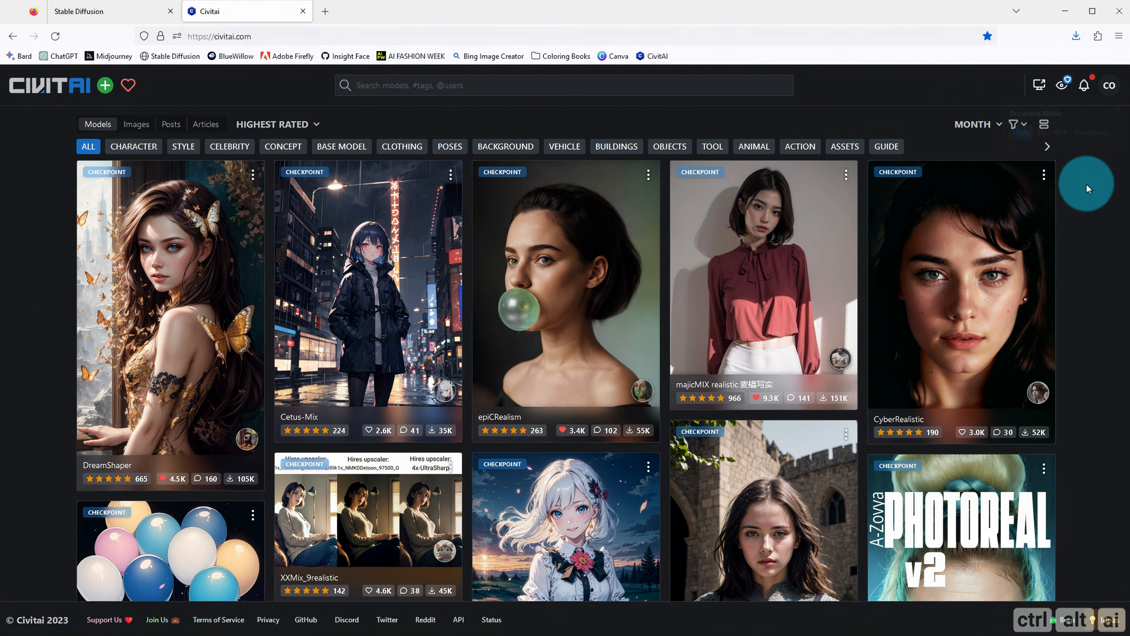
# Open the account's liked models on CivitAI and look through the whole collection
pyautogui.click(1108, 89)
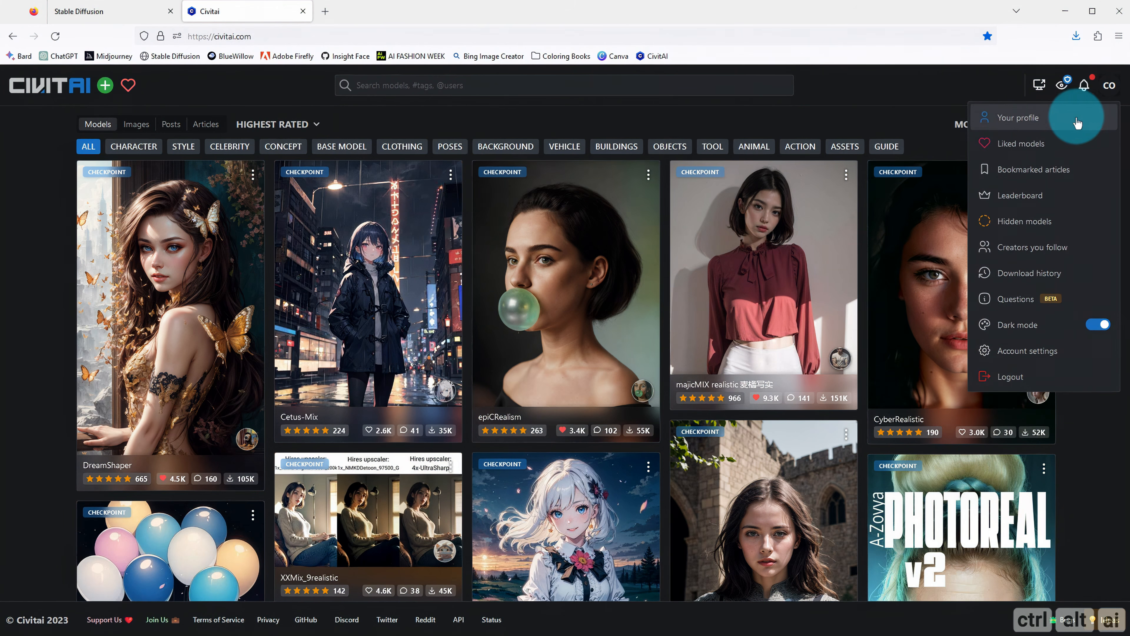
pyautogui.click(1039, 148)
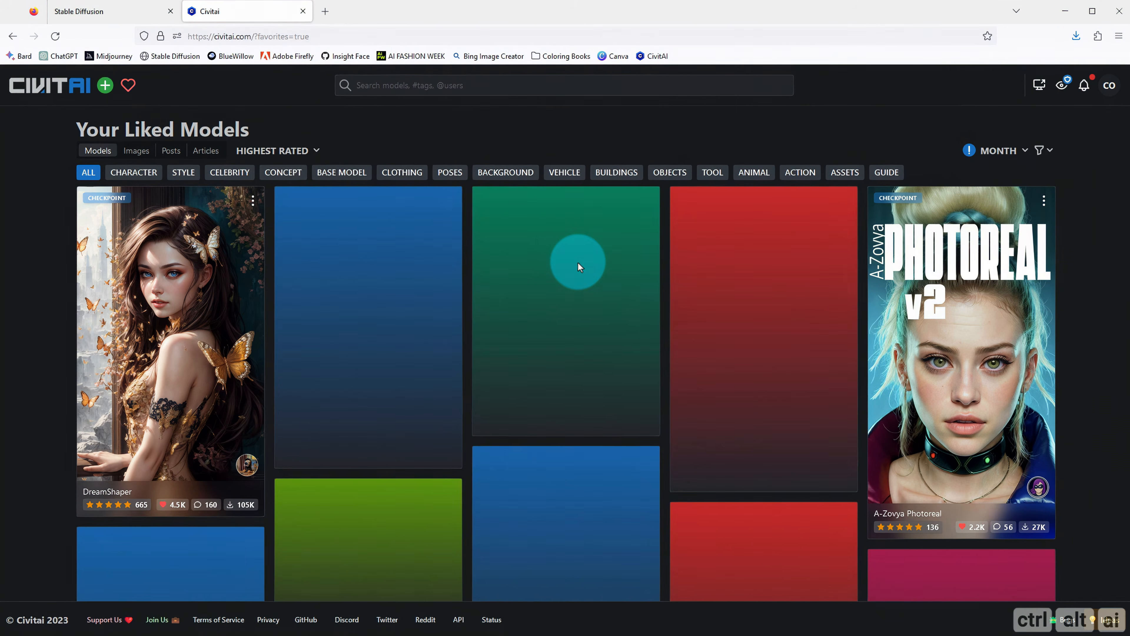
pyautogui.scroll(-2, 577, 262)
pyautogui.scroll(-8, 578, 270)
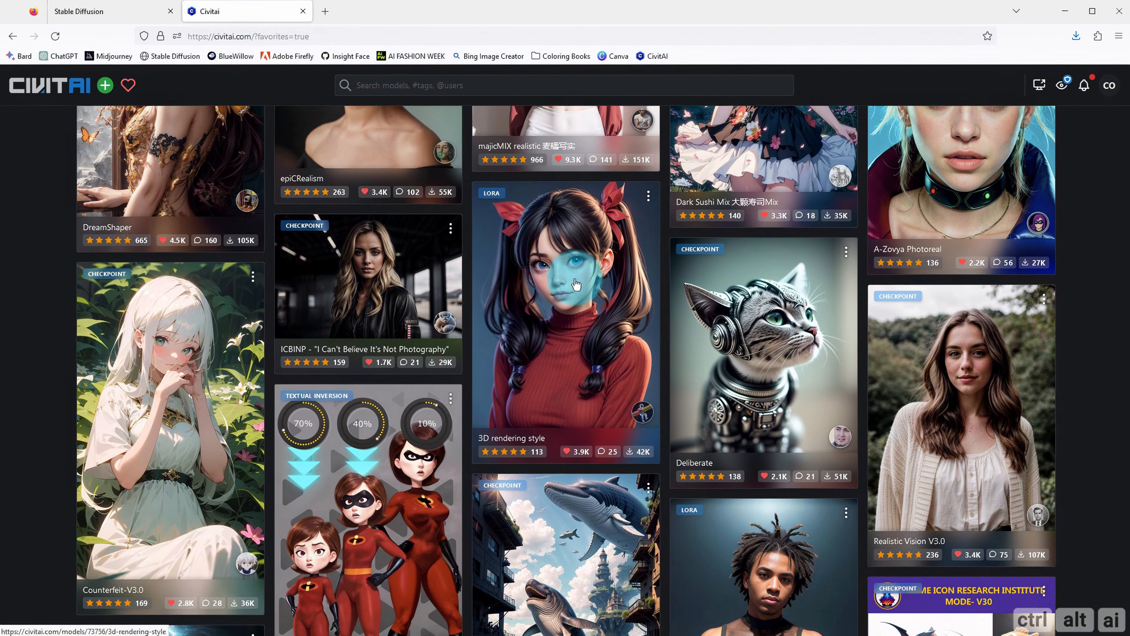
pyautogui.scroll(-6, 573, 291)
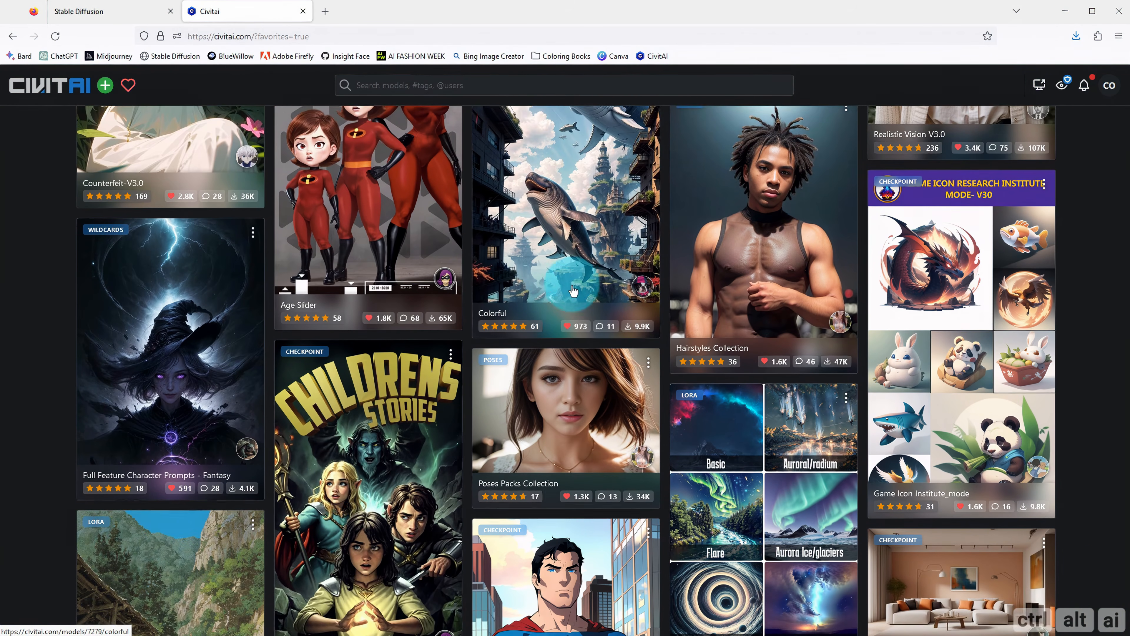
pyautogui.scroll(-10, 572, 292)
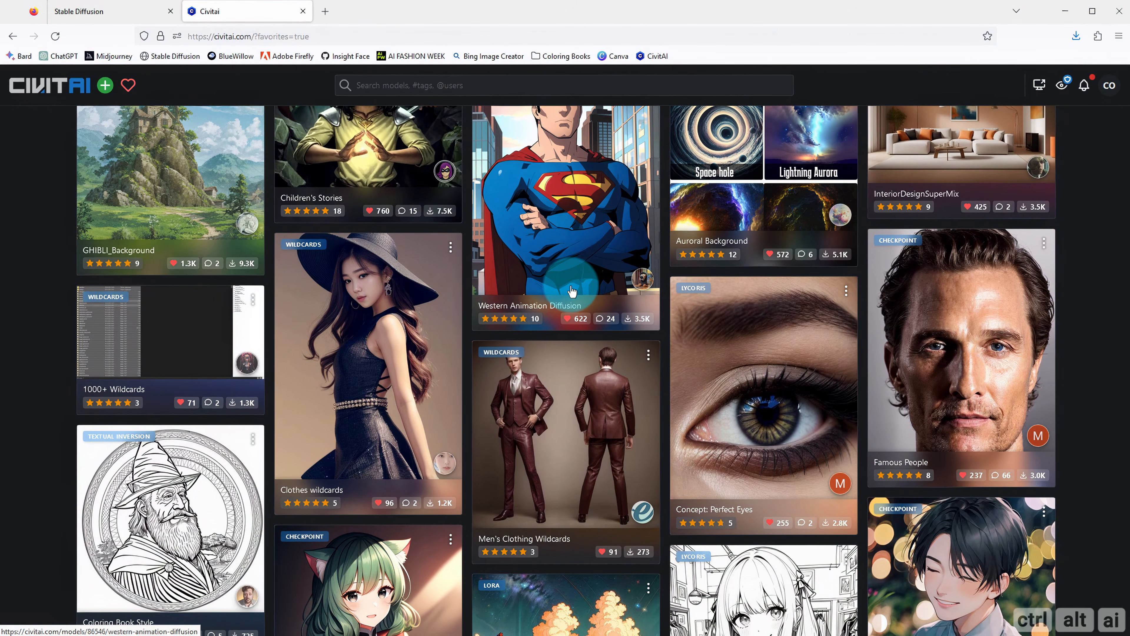
pyautogui.scroll(-4, 572, 292)
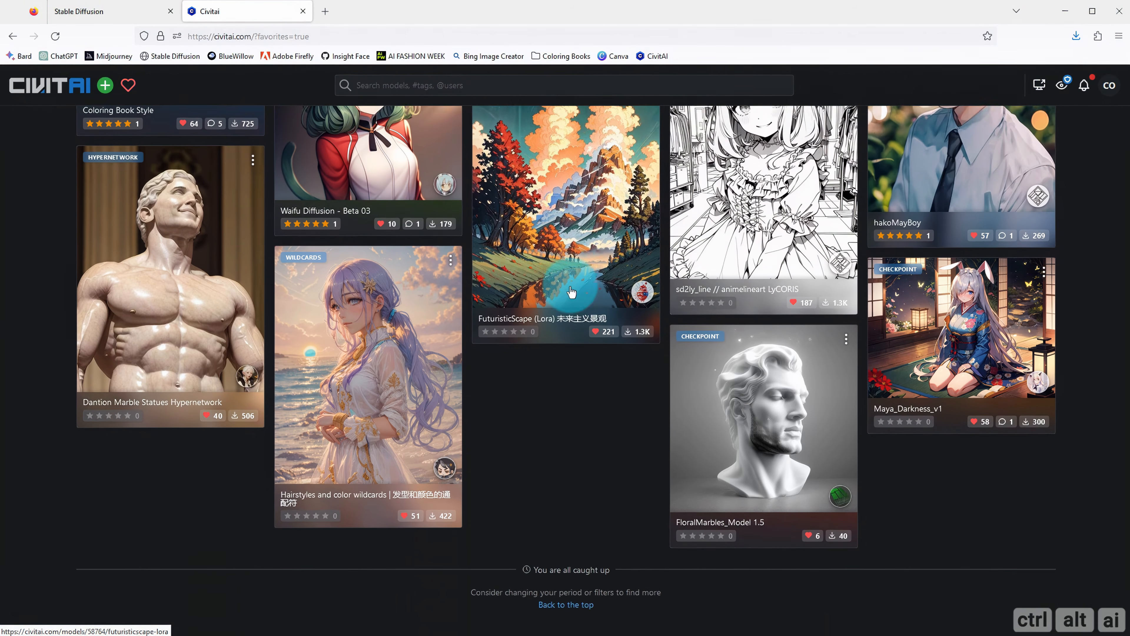
pyautogui.scroll(20, 569, 297)
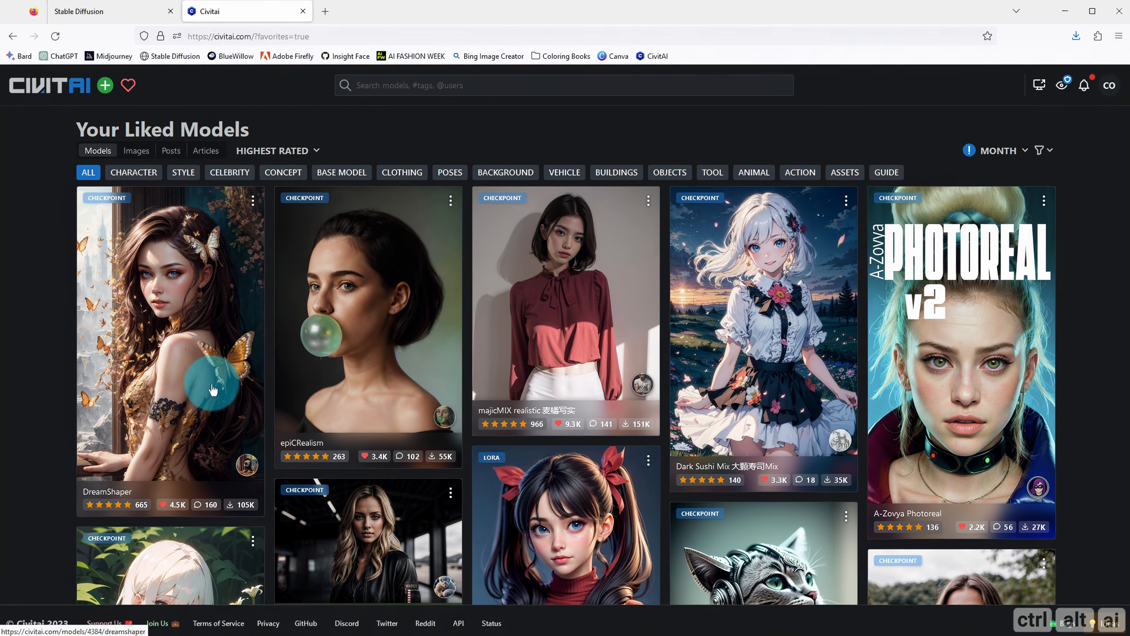
# Open the DreamShaper model, view its sample images, and download dreamshaper_7.safetensors into the stable-diffusion-webui models\Stable-diffusion folder
pyautogui.click(119, 471)
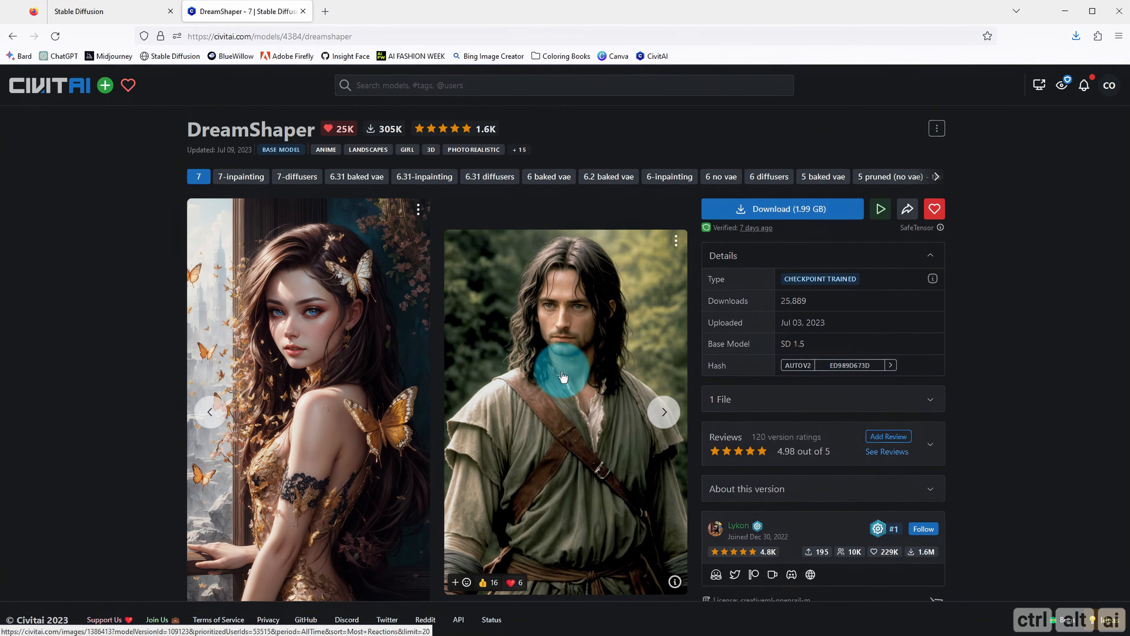
pyautogui.click(662, 413)
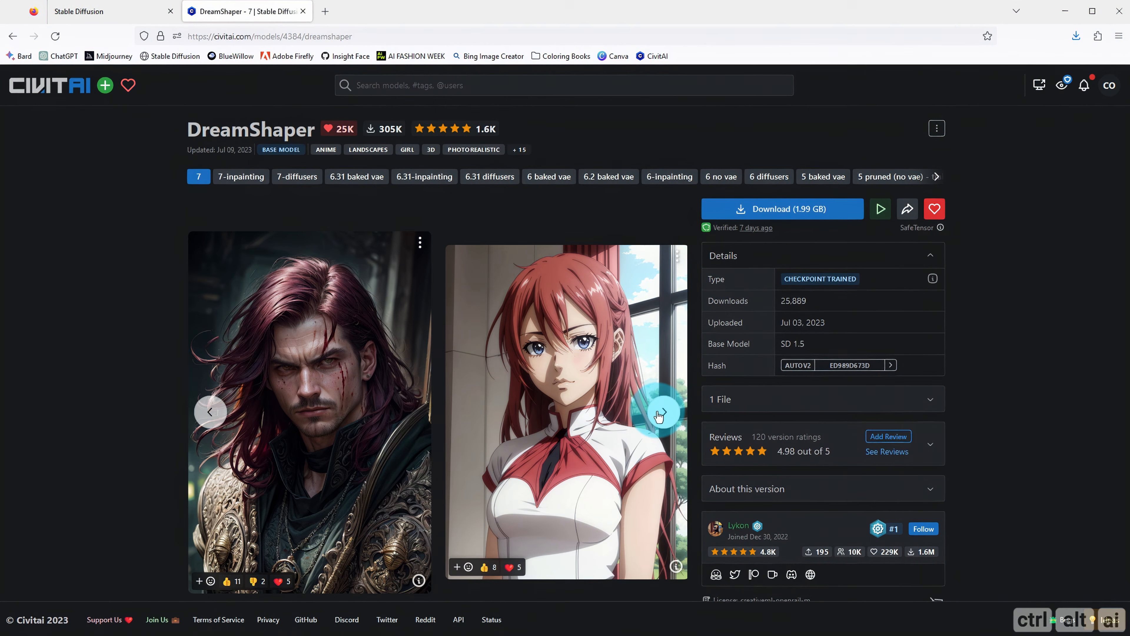
pyautogui.click(663, 413)
pyautogui.click(662, 412)
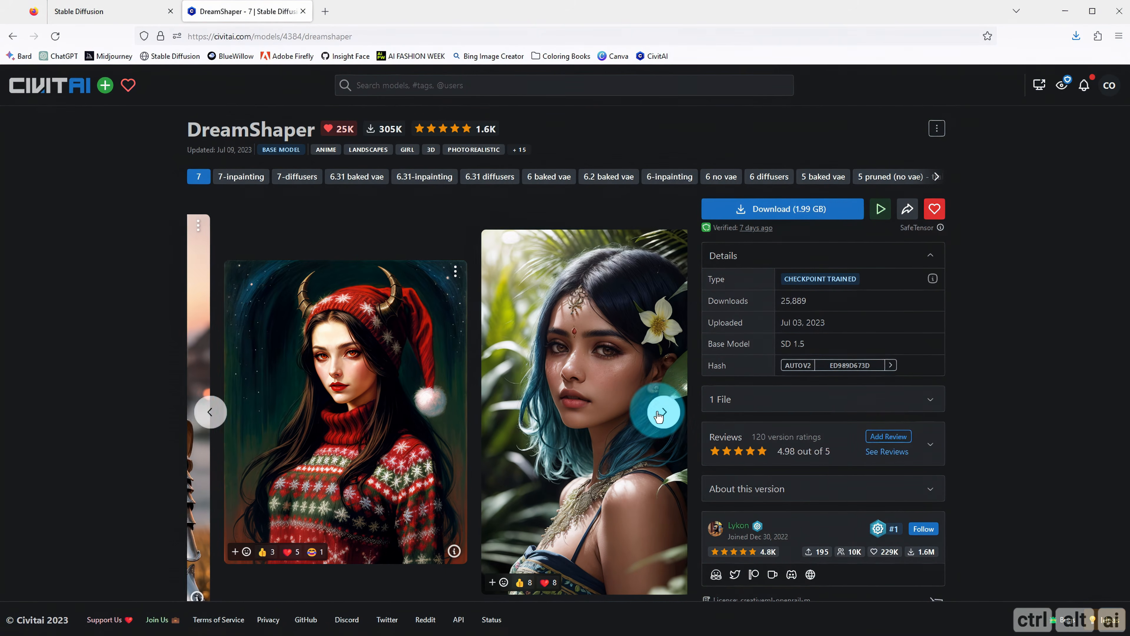
pyautogui.click(662, 412)
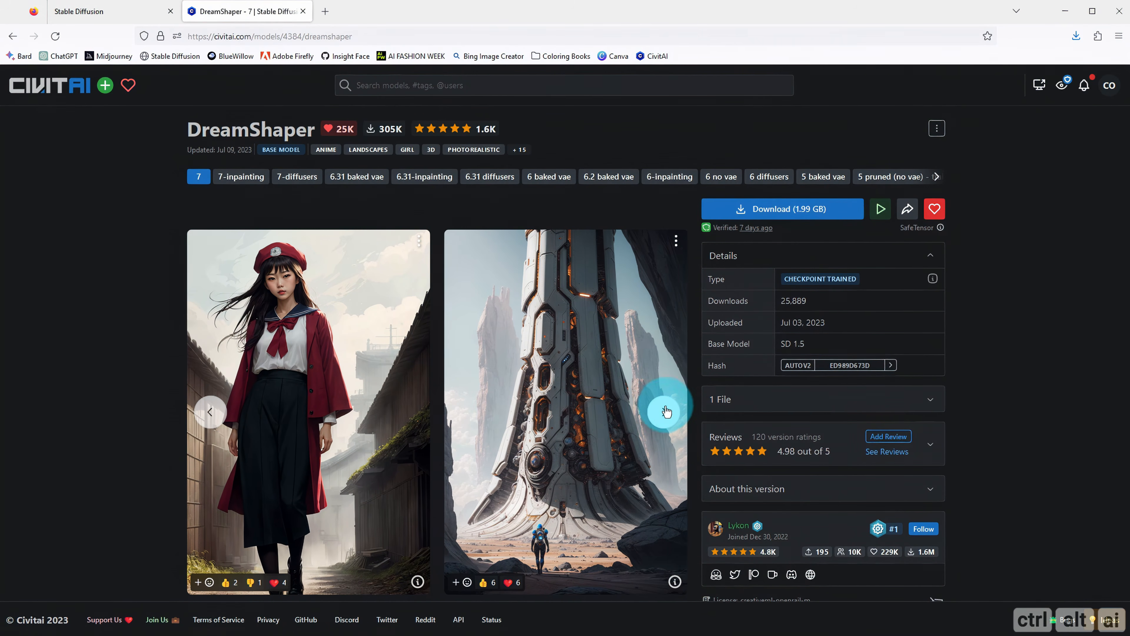
pyautogui.click(790, 213)
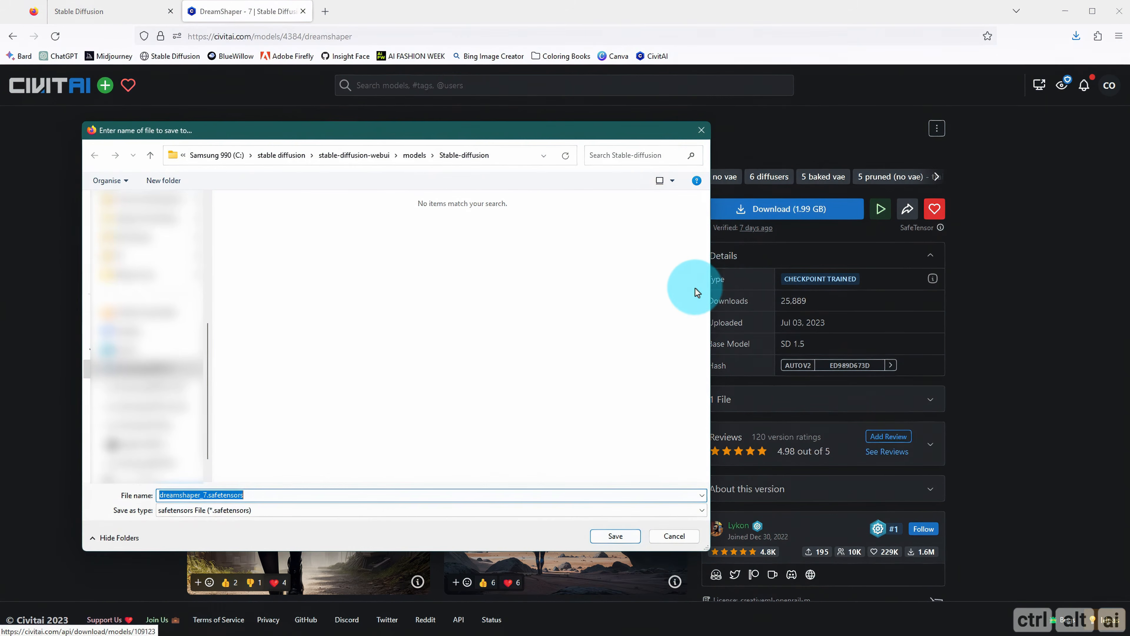
pyautogui.click(614, 537)
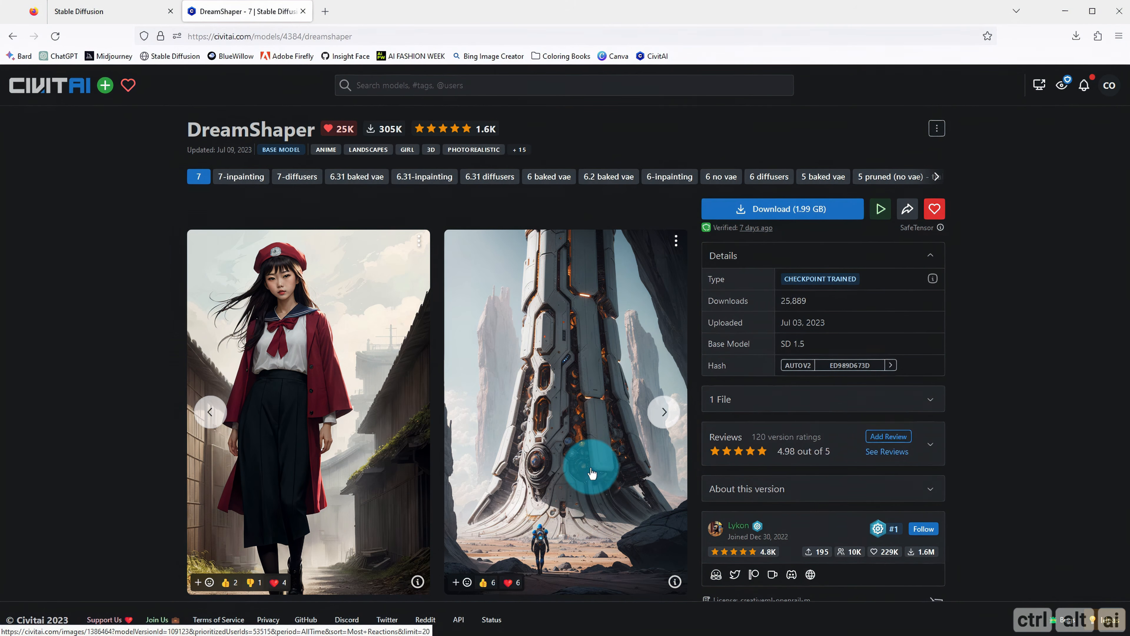
# Switch to the Stable Diffusion web UI and load dreamshaper_7.safetensors as the checkpoint
pyautogui.click(129, 16)
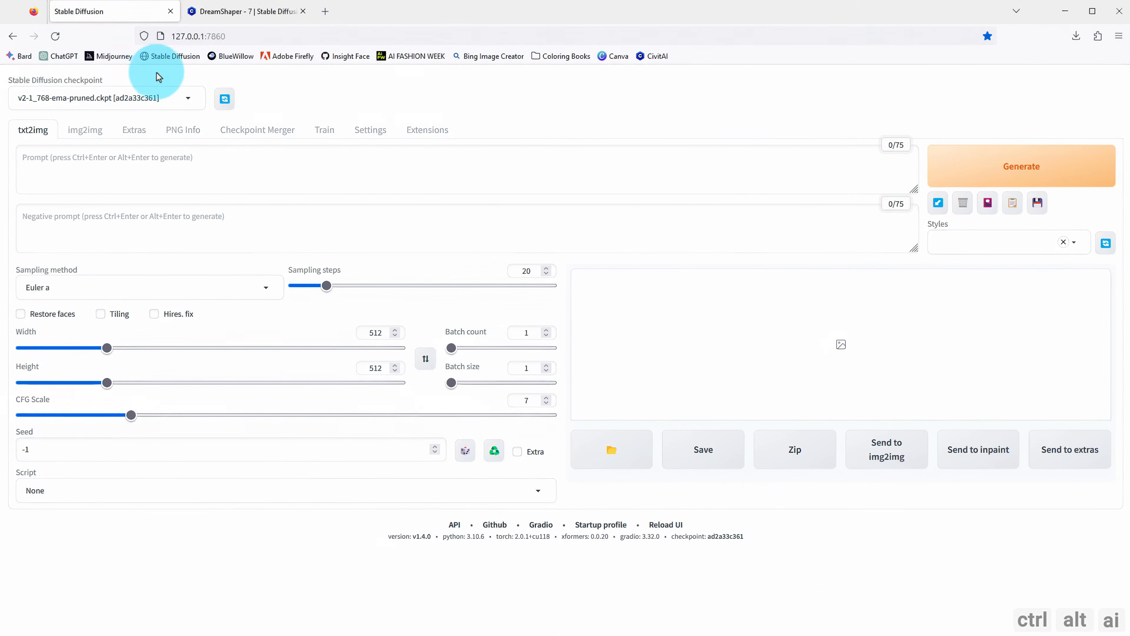
pyautogui.click(189, 101)
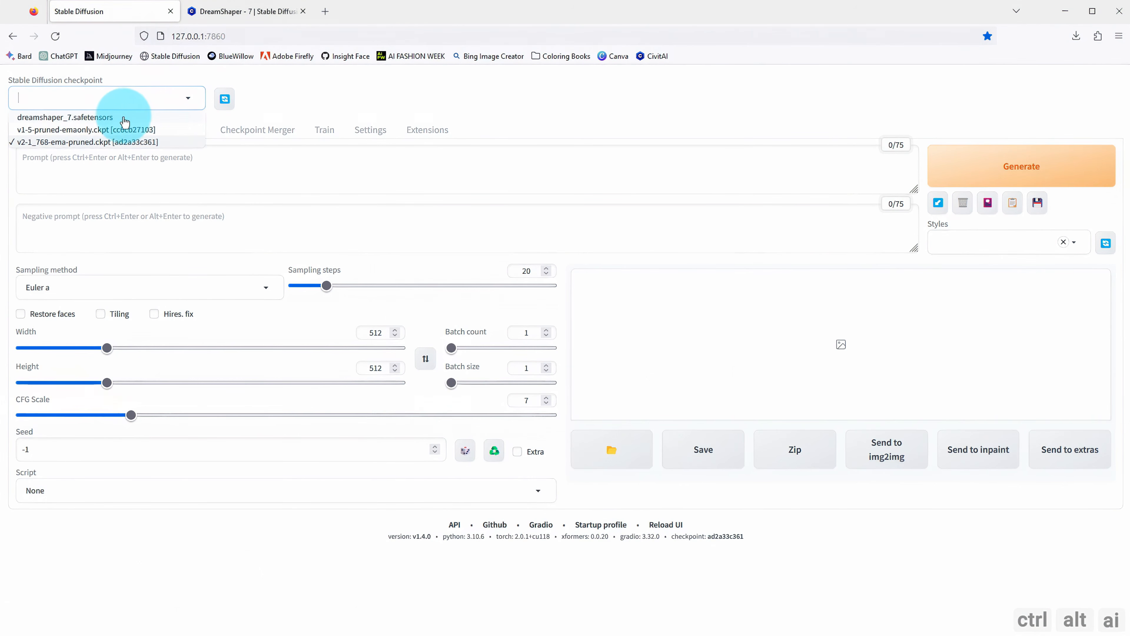
pyautogui.click(69, 118)
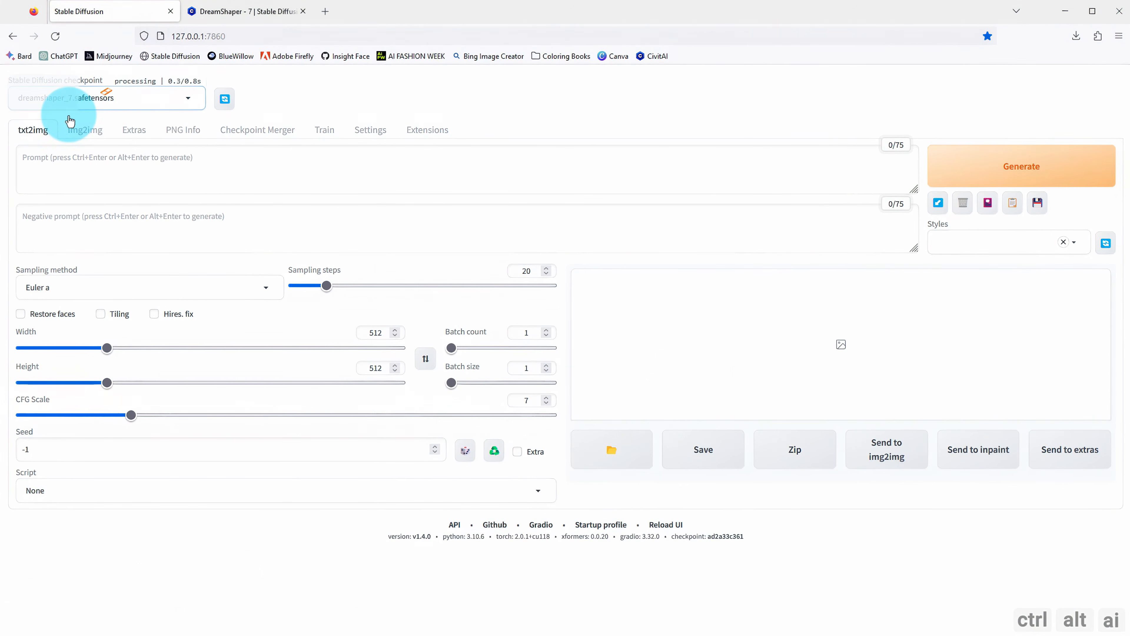
# Return to the DreamShaper page on CivitAI and open the showcase image of the blue-haired girl in the jungle
pyautogui.click(270, 16)
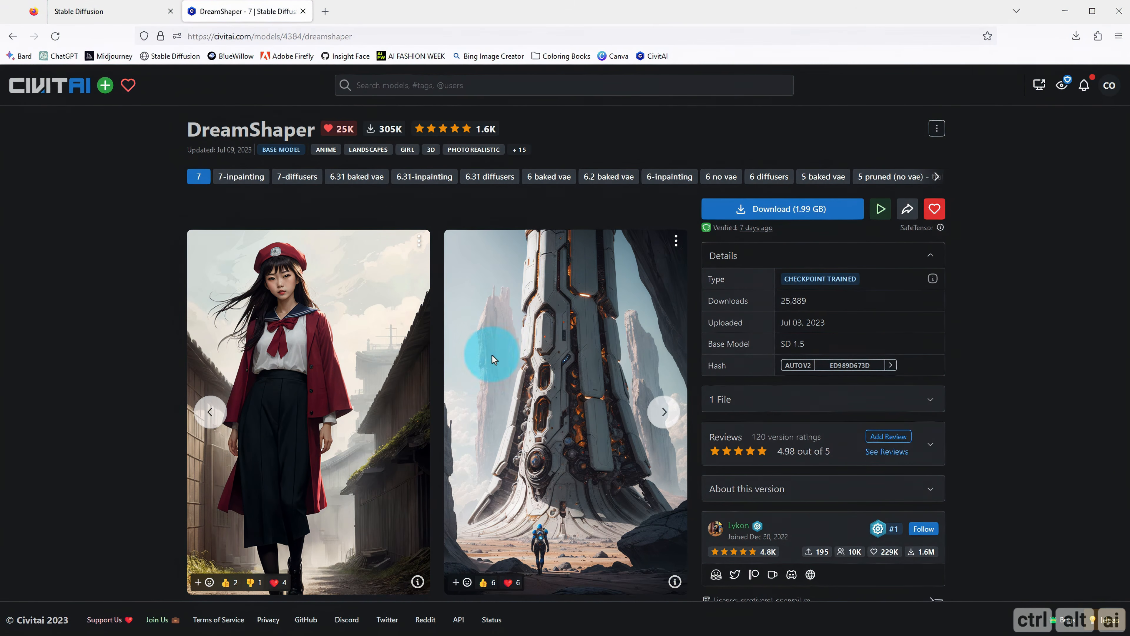
pyautogui.click(664, 413)
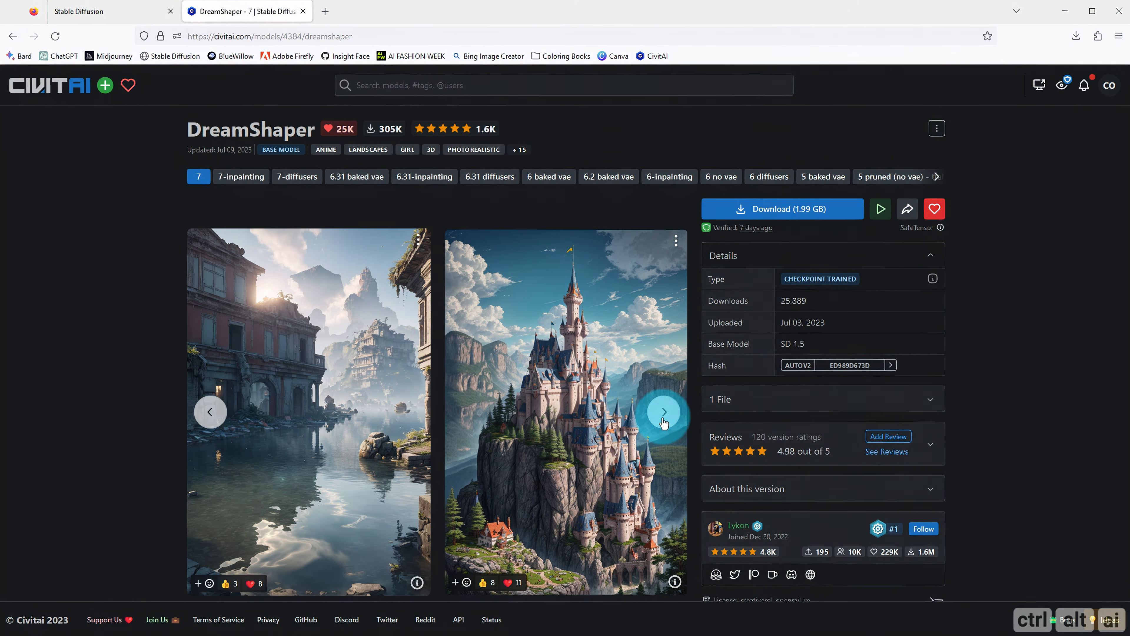
pyautogui.click(663, 413)
pyautogui.click(211, 412)
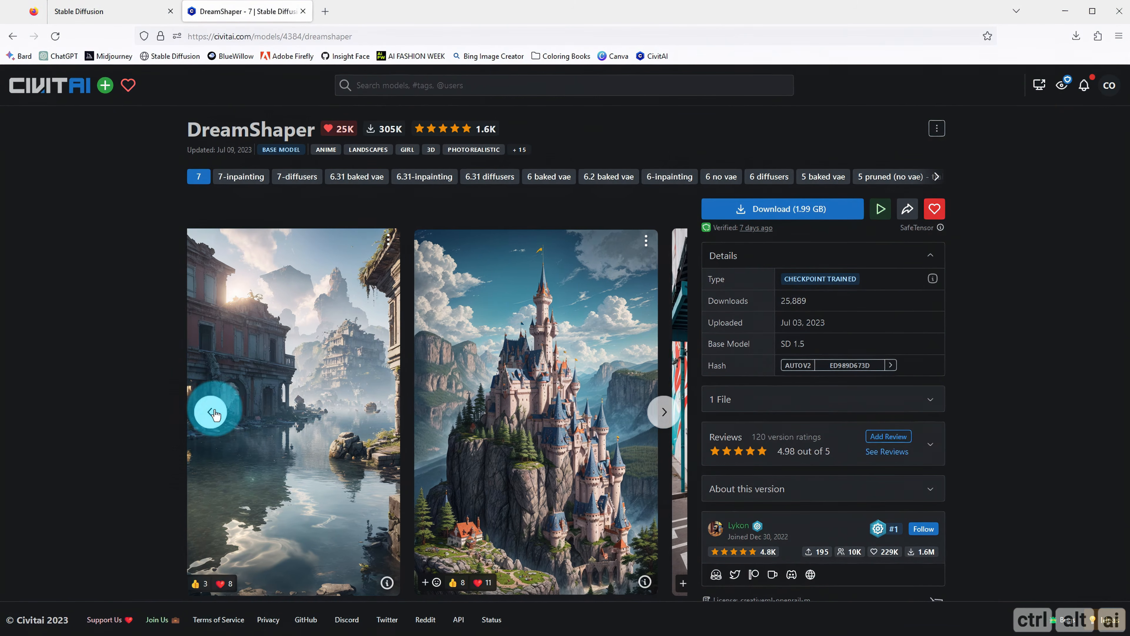
pyautogui.click(212, 412)
pyautogui.click(213, 413)
pyautogui.click(213, 412)
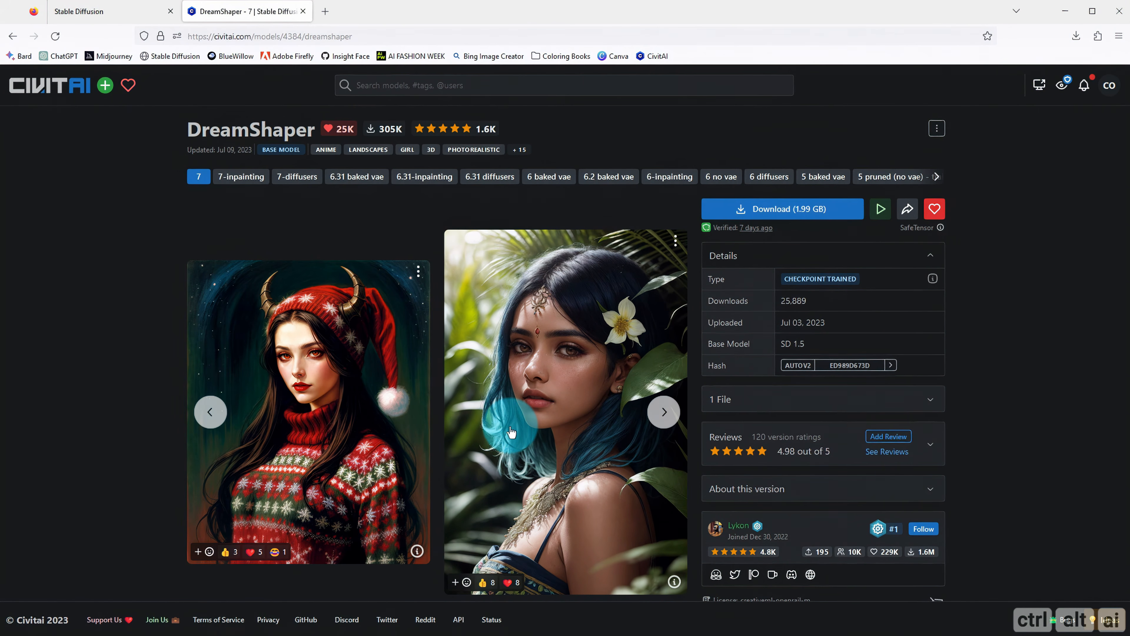
pyautogui.click(511, 432)
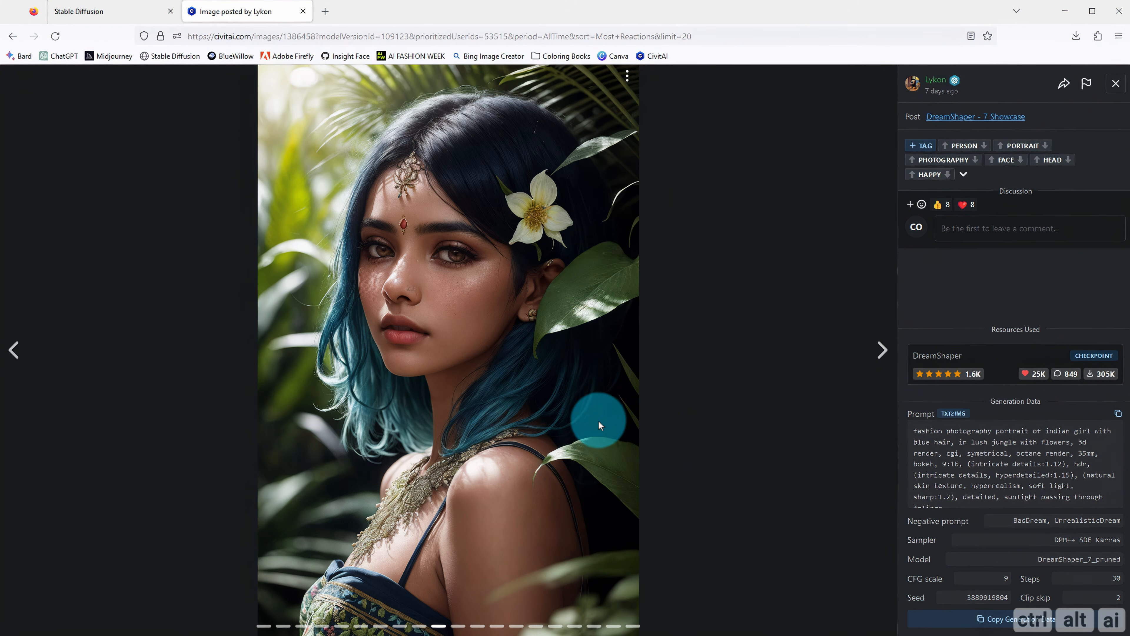
# Save the opened showcase image as a PNG in the stable diffusion Images folder, keeping the suggested file name
pyautogui.rightClick(463, 348)
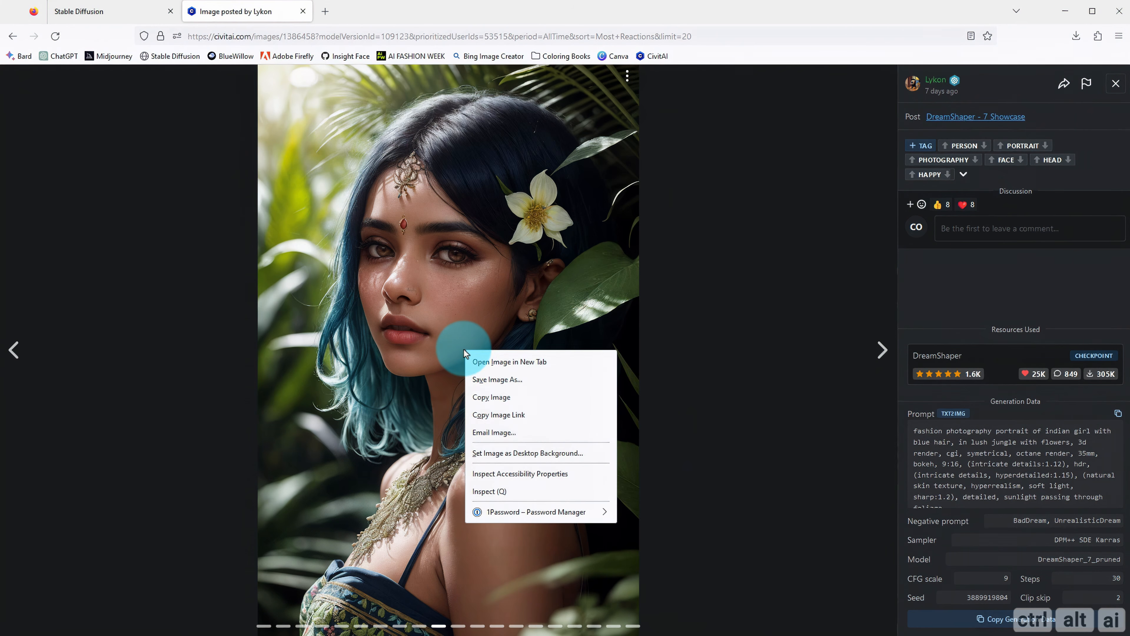
pyautogui.click(483, 374)
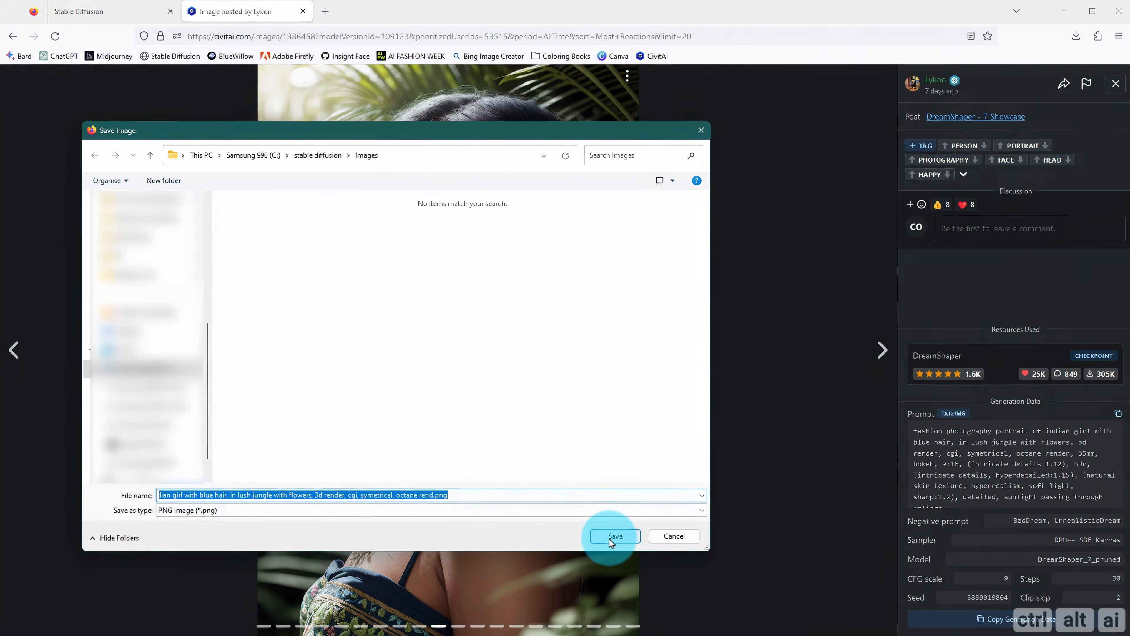
pyautogui.click(609, 536)
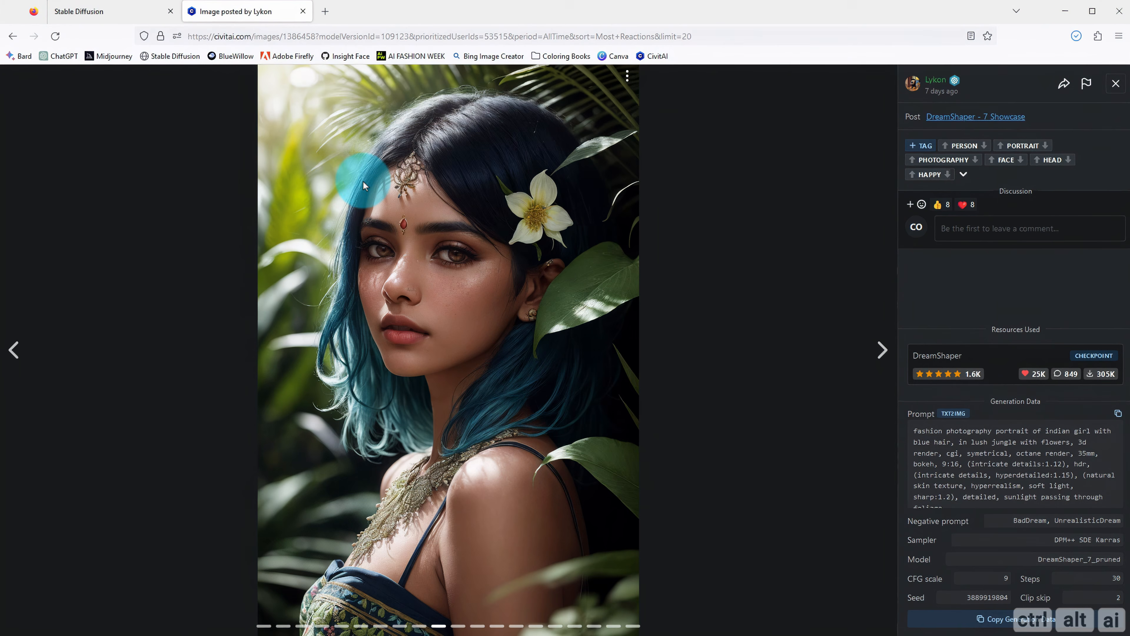
# Switch to the Stable Diffusion web UI, load the jungle portrait from the Base Images folder into PNG Info, and send its parameters to txt2img
pyautogui.click(135, 12)
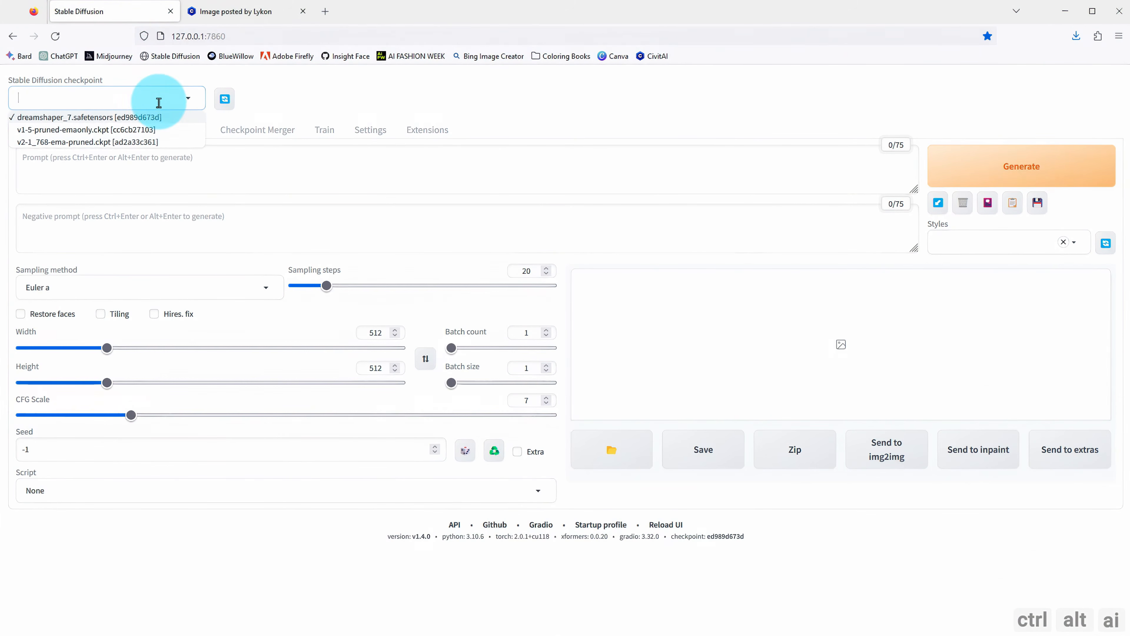
pyautogui.click(276, 103)
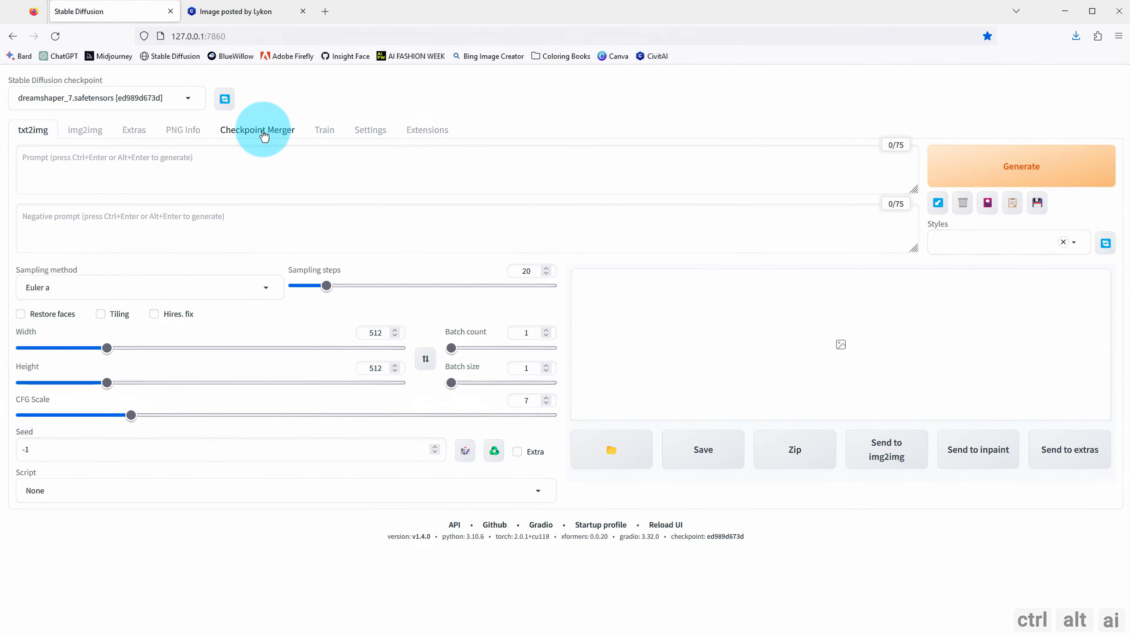
pyautogui.click(192, 131)
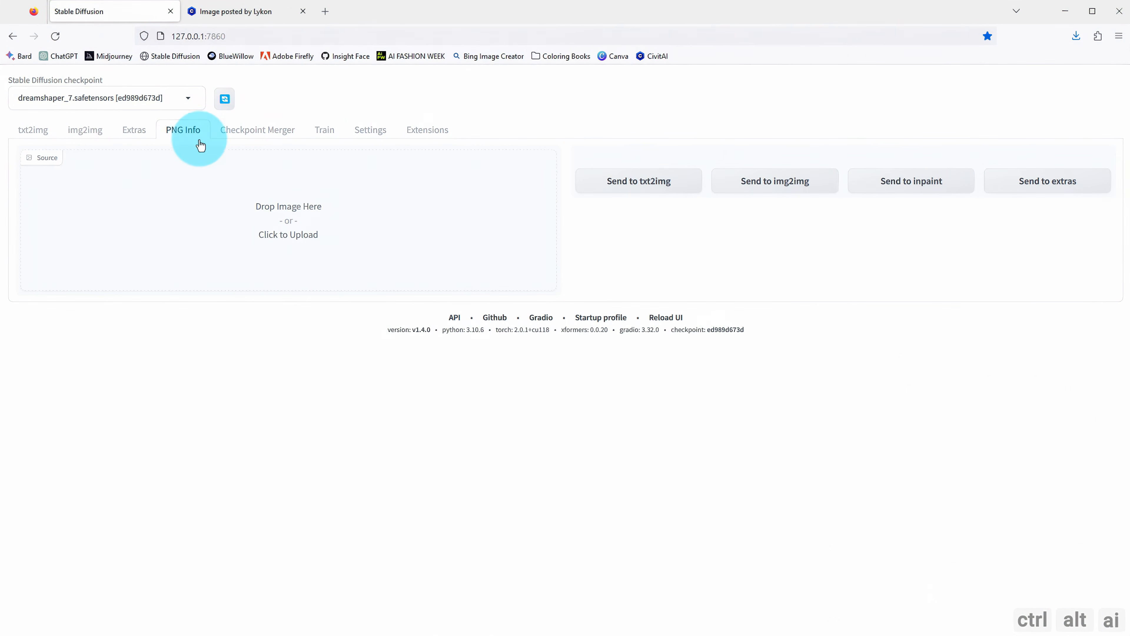
pyautogui.click(295, 245)
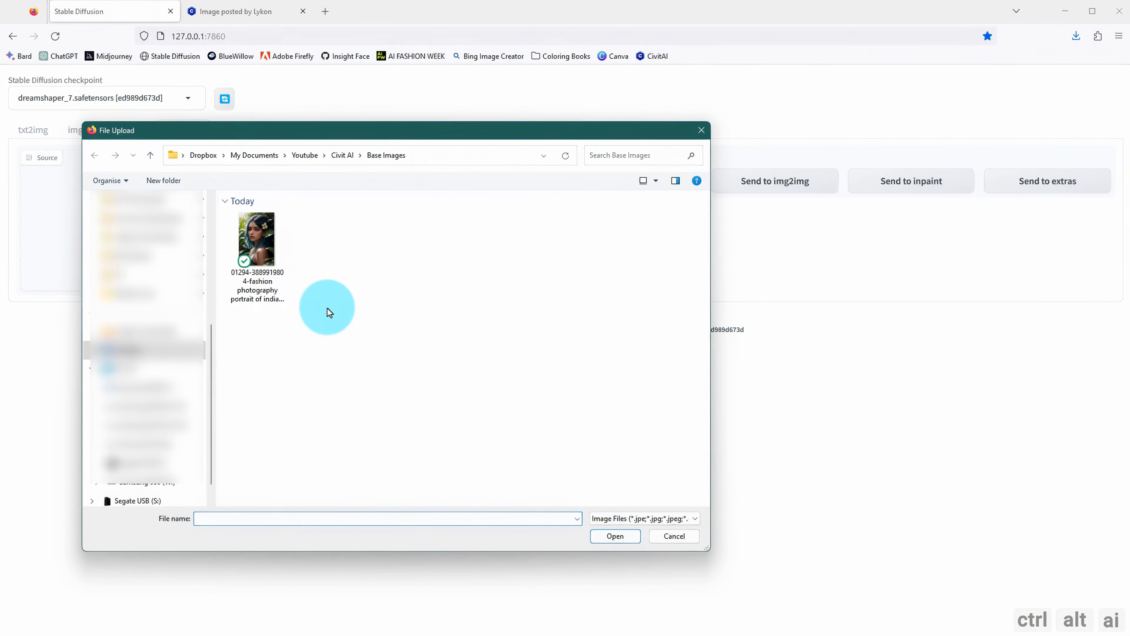
pyautogui.doubleClick(266, 286)
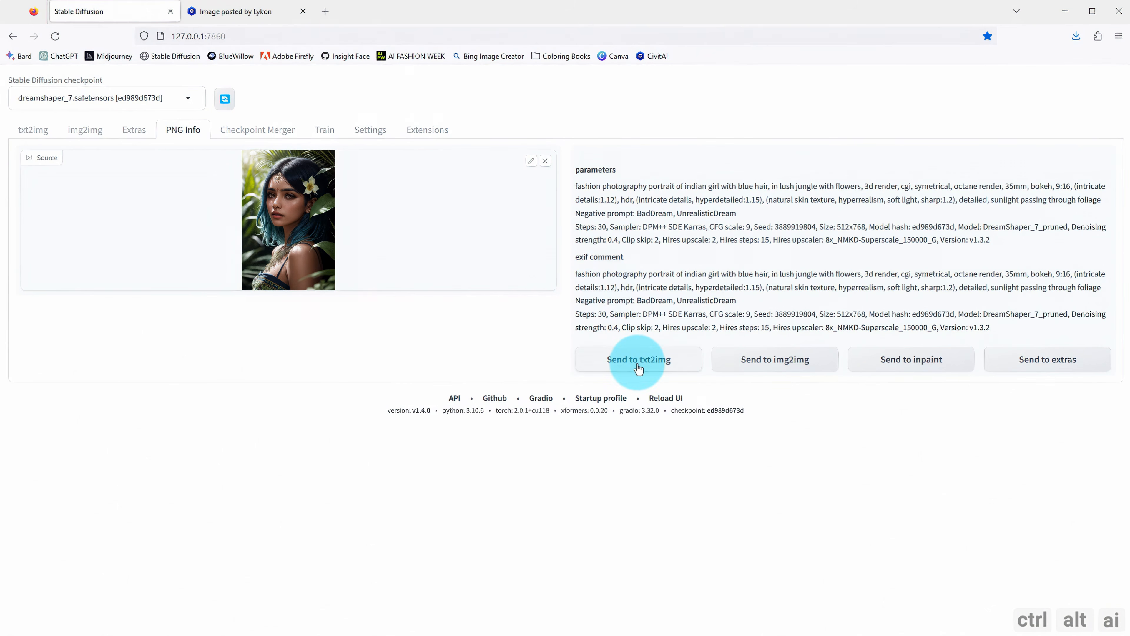
pyautogui.click(650, 368)
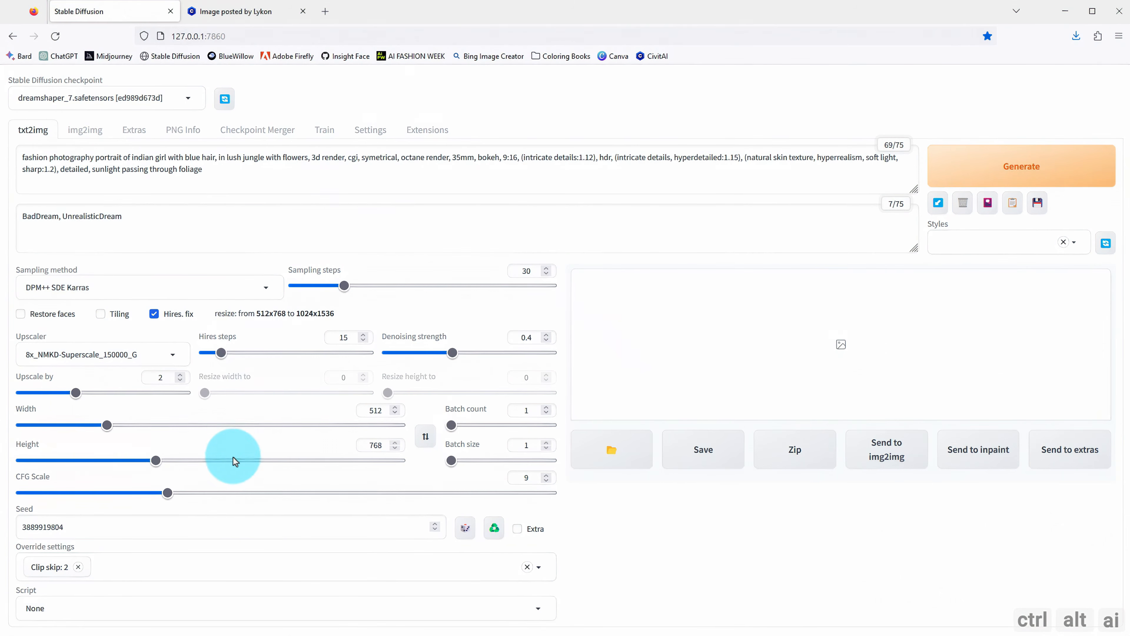
# Try to generate the image from the imported parameters, and copy the upscaler name 8x_NMKD-Superscale_150000_G from the output message
pyautogui.click(1003, 181)
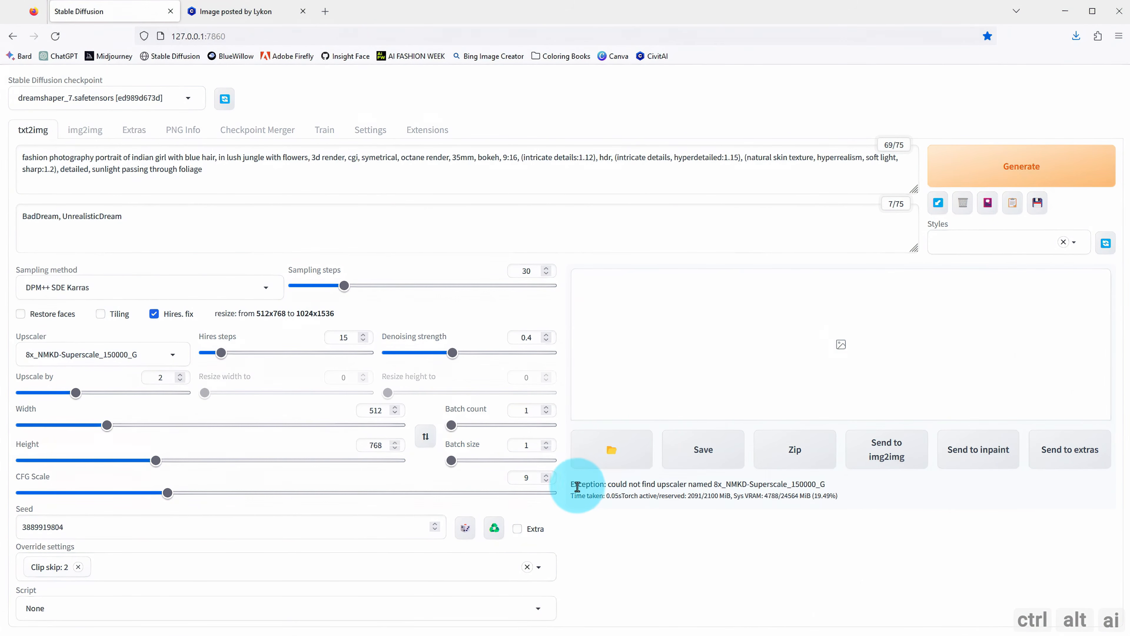
pyautogui.moveTo(572, 483); pyautogui.dragTo(712, 485)
pyautogui.rightClick(720, 484)
pyautogui.click(738, 495)
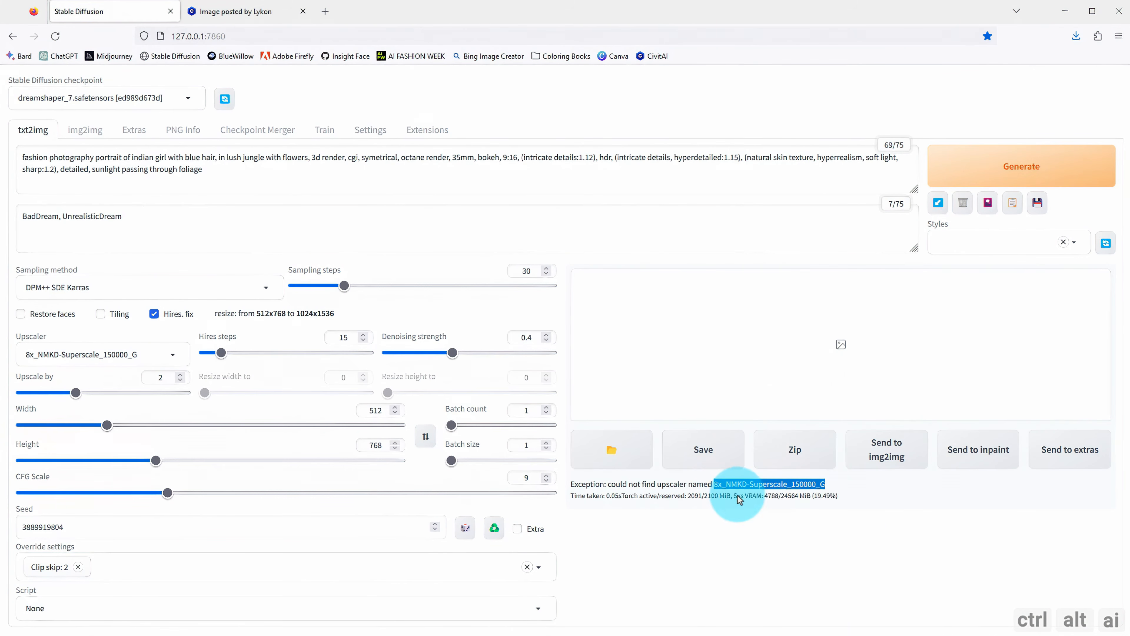
# Search the web for 8x_NMKD-Superscale_150000_G and download its .pth file from Hugging Face into the stable-diffusion-webui models\ESRGAN folder
pyautogui.click(325, 11)
pyautogui.hotkey('ctrl', 'v')
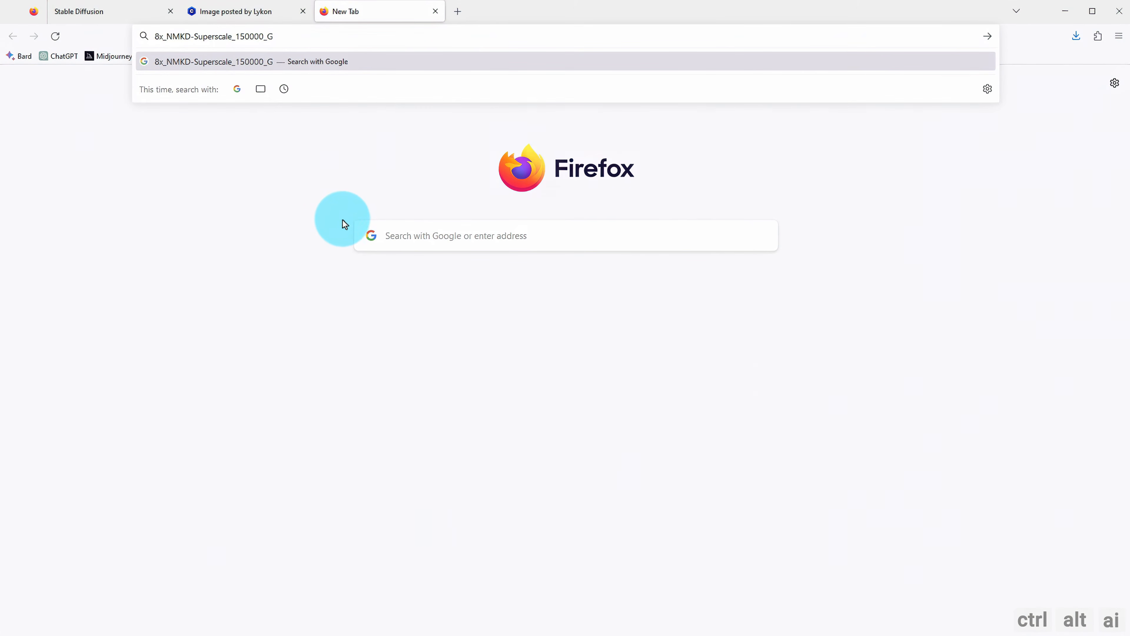
pyautogui.press('Return')
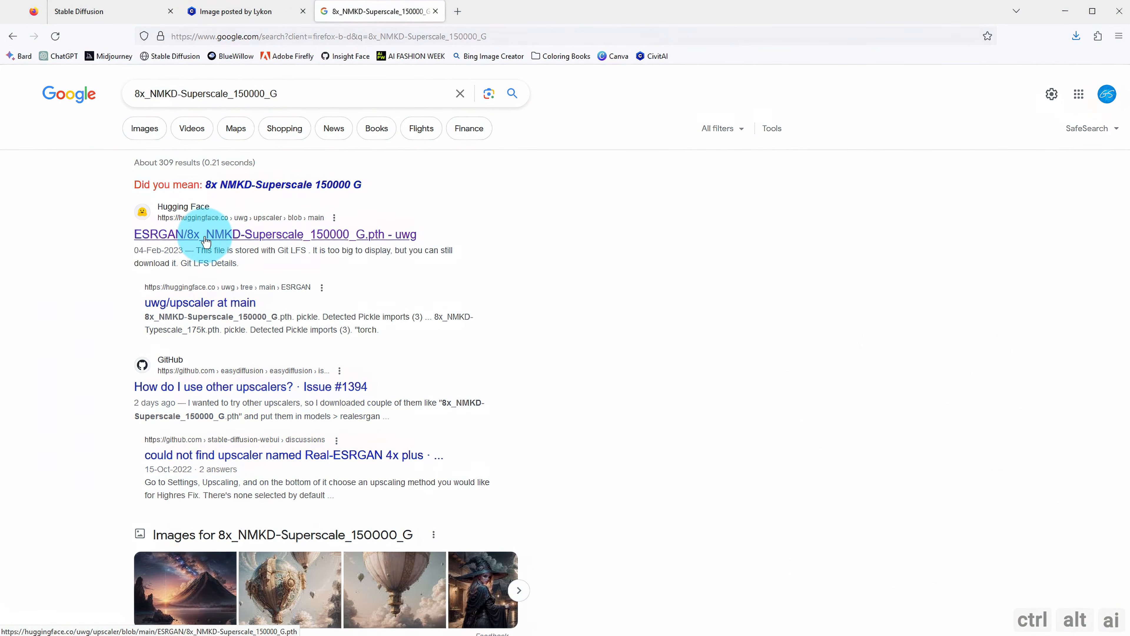
pyautogui.click(214, 243)
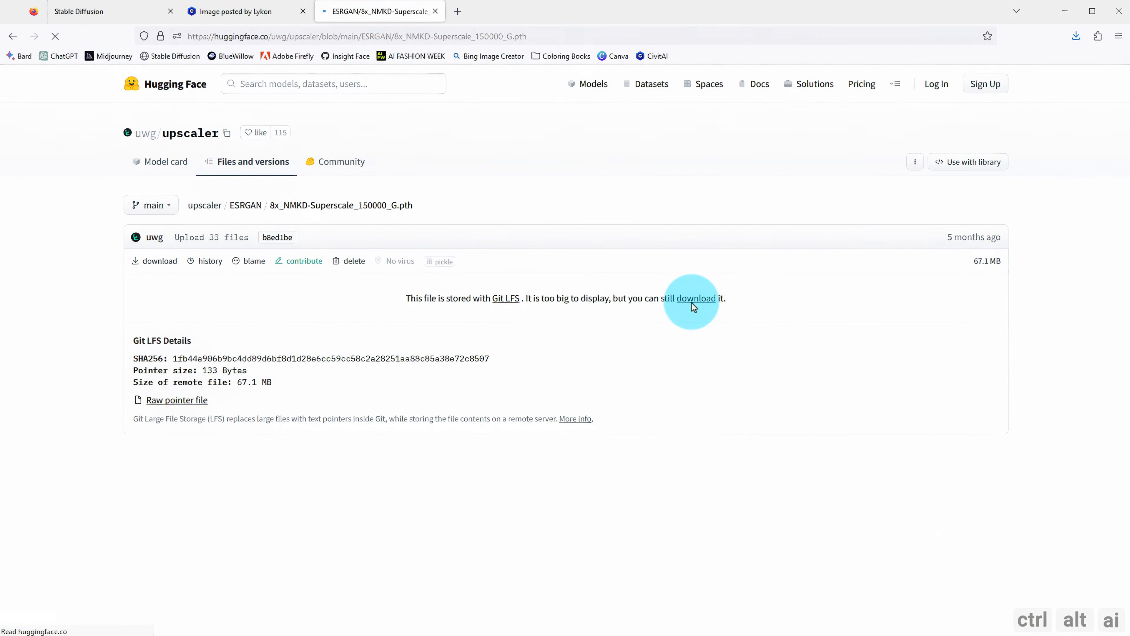
pyautogui.click(691, 303)
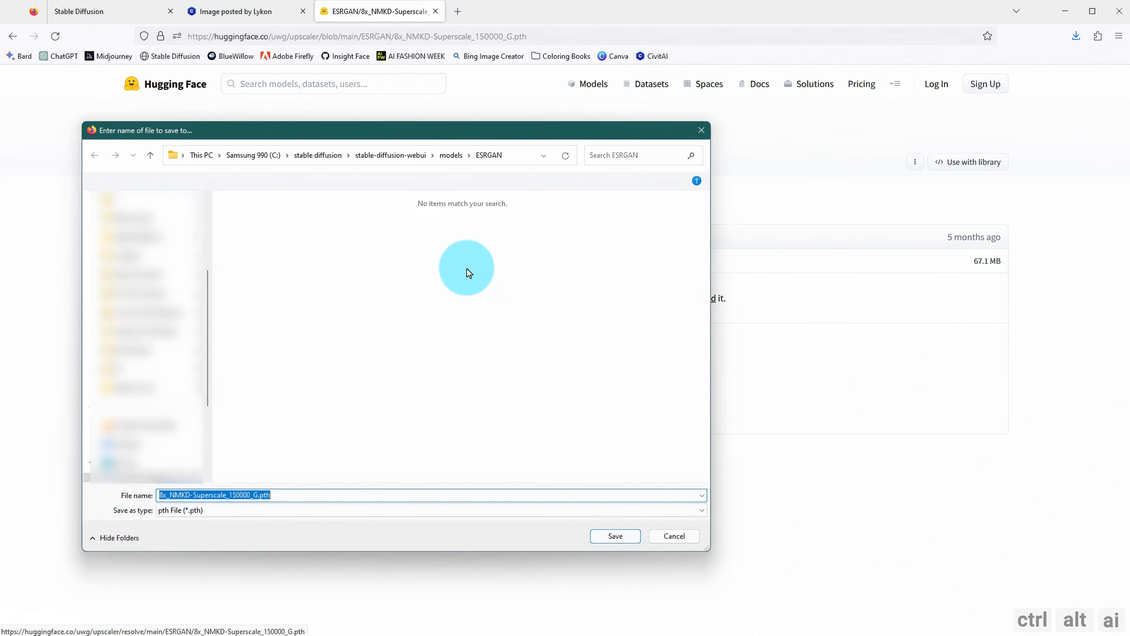
pyautogui.click(615, 536)
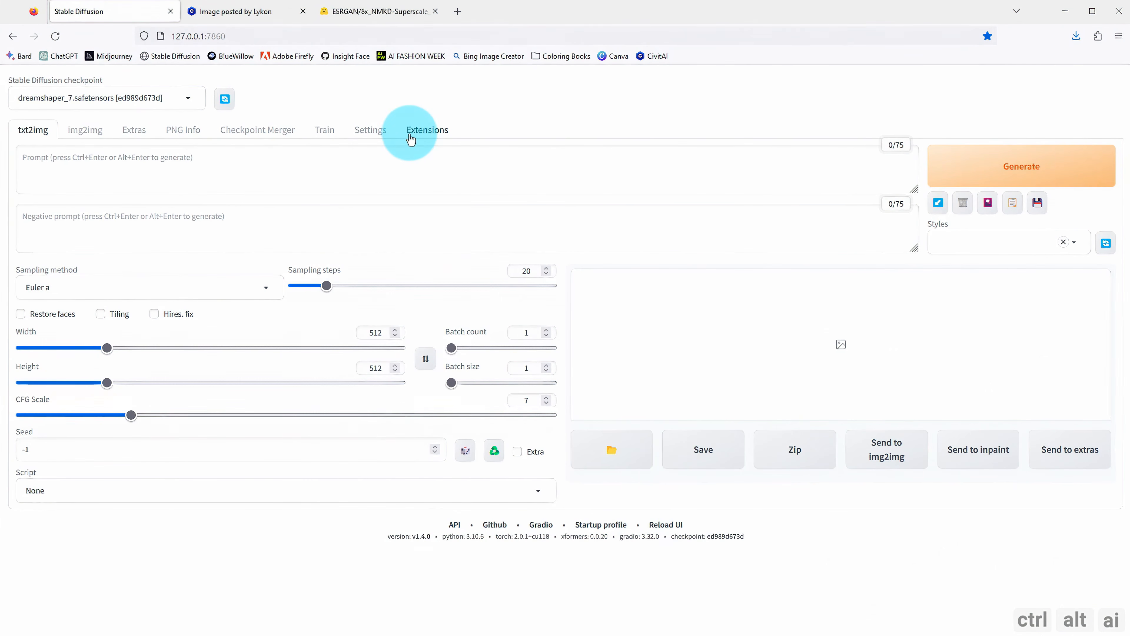
# Back in the web UI, load the portrait from the stable diffusion Images folder into PNG Info and send its parameters to txt2img
pyautogui.click(183, 131)
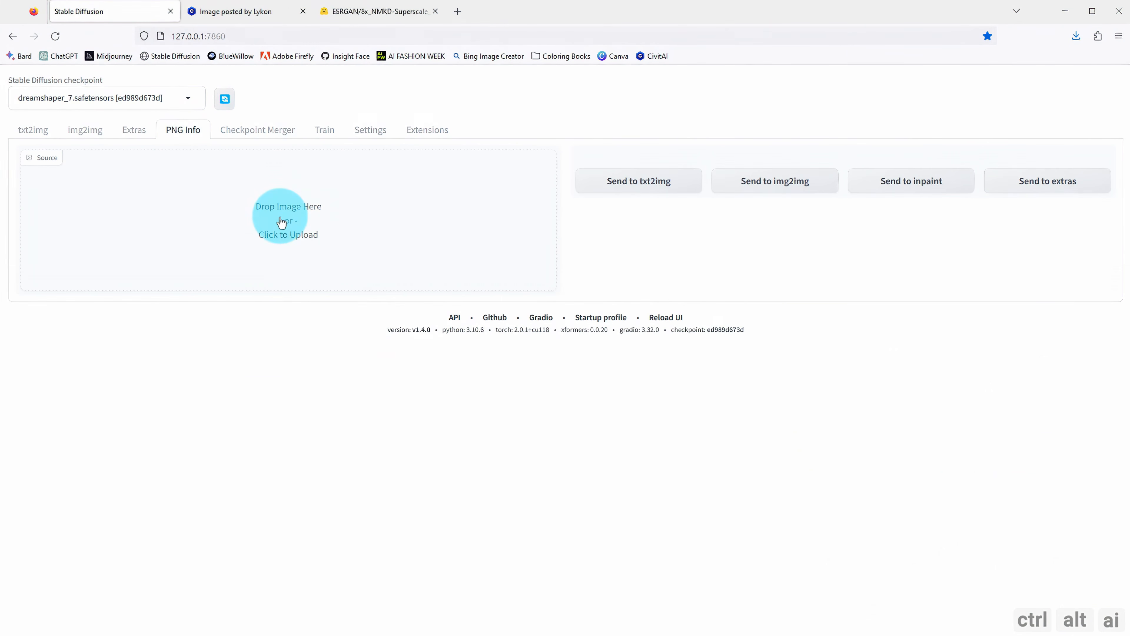
pyautogui.click(267, 234)
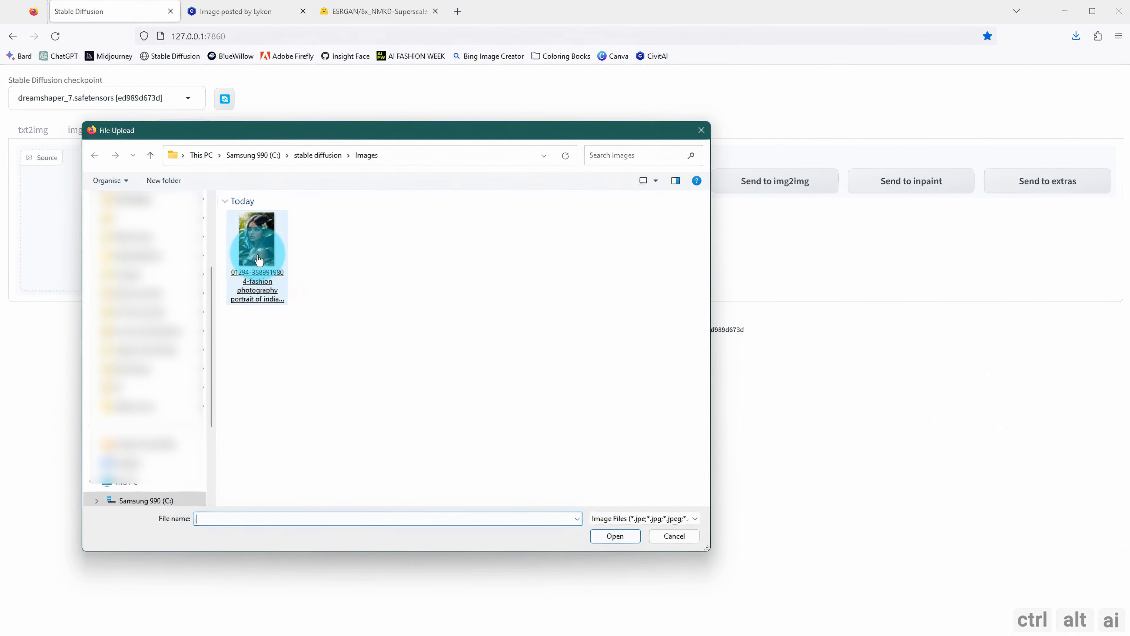
pyautogui.doubleClick(289, 281)
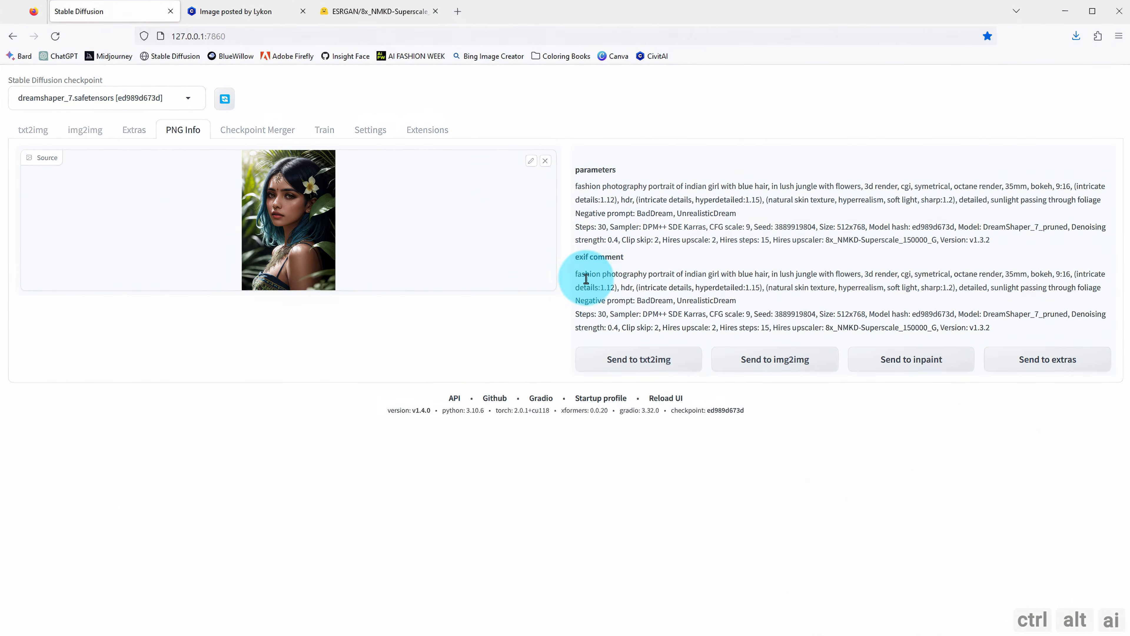
pyautogui.click(639, 359)
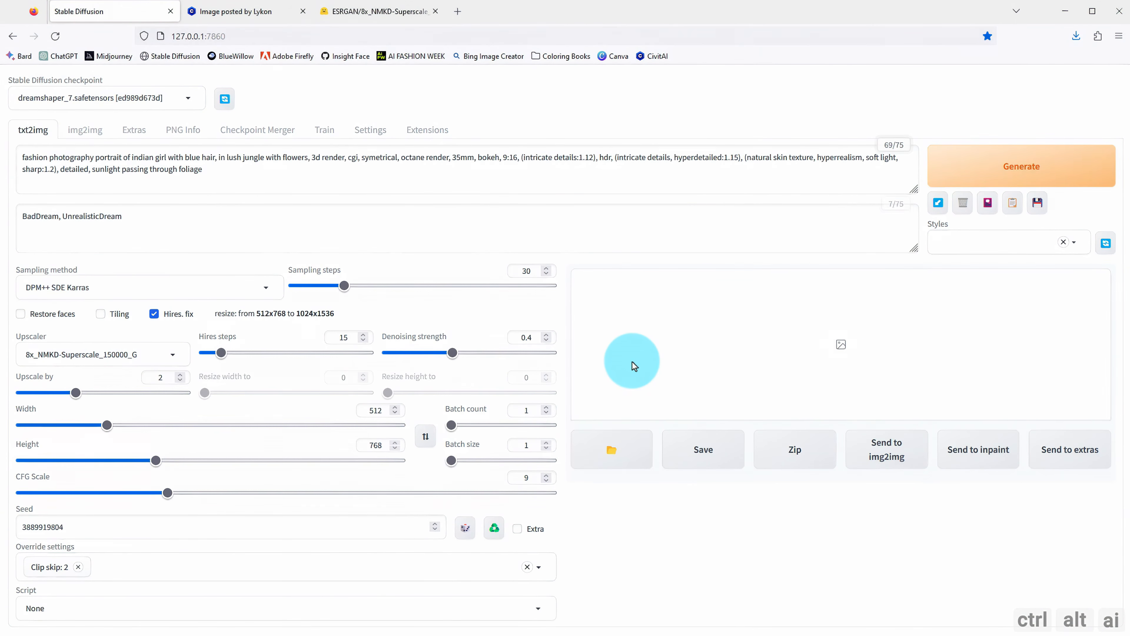
# Generate the image with the imported settings and inspect the result enlarged
pyautogui.click(1019, 181)
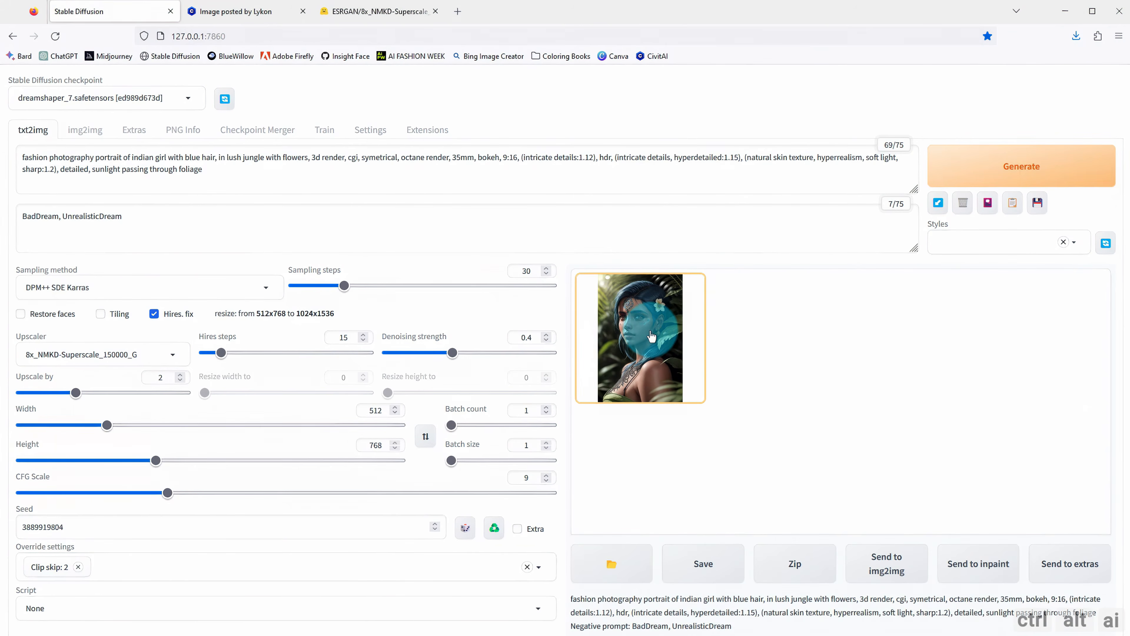
pyautogui.click(652, 336)
pyautogui.click(851, 378)
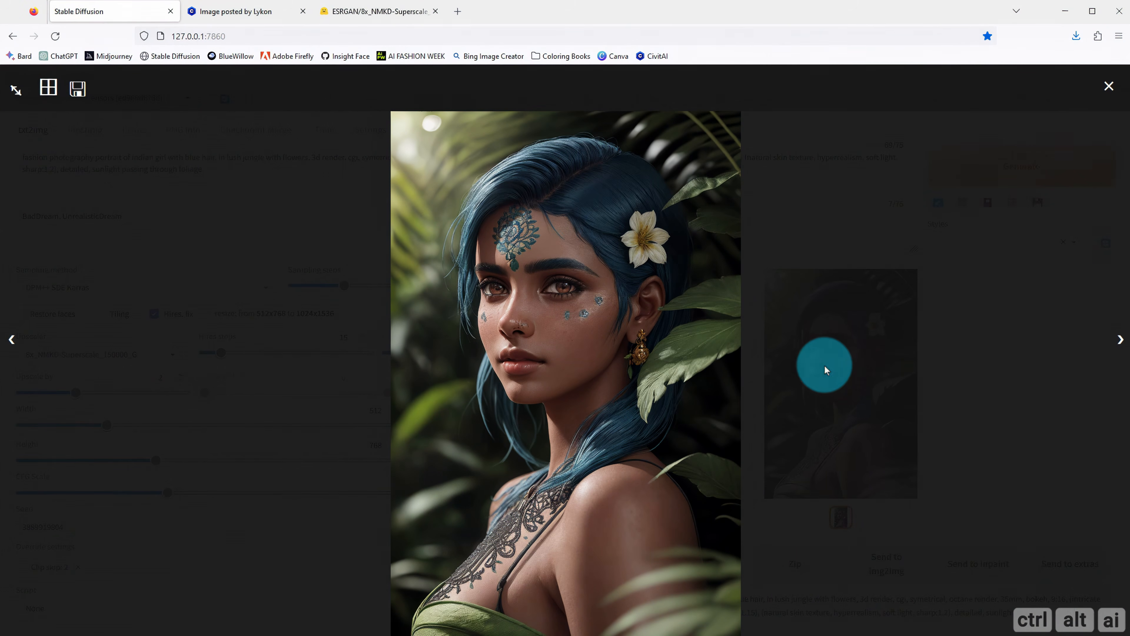
pyautogui.click(572, 361)
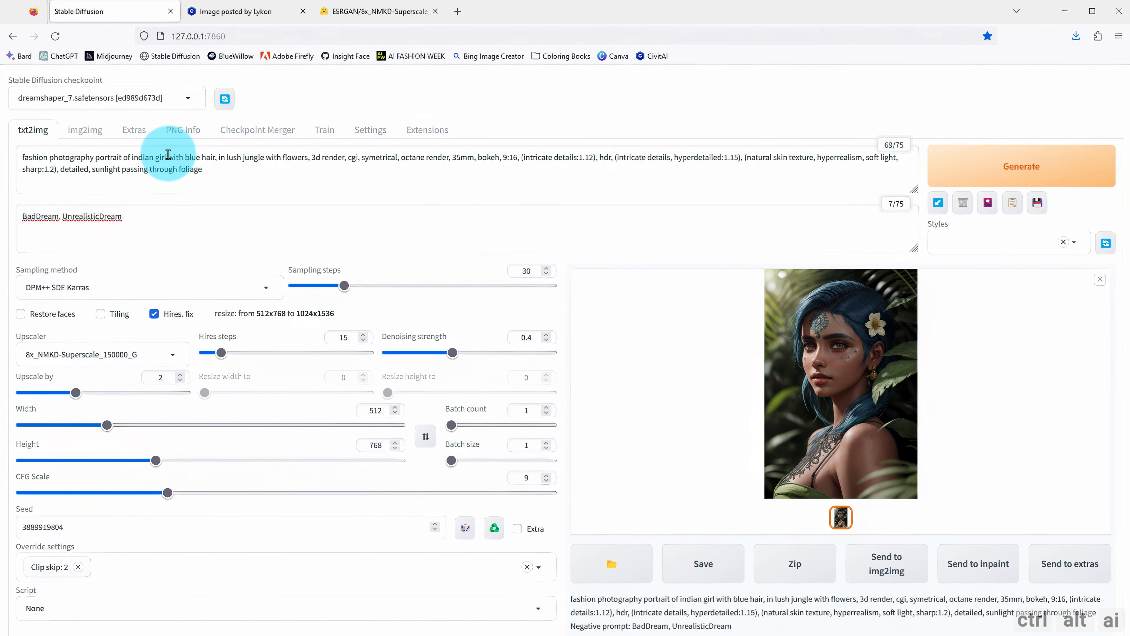
# Replace "indian girl" in the prompt with "an american girl"
pyautogui.click(132, 157)
pyautogui.press('Delete')
pyautogui.press('Delete')
pyautogui.press('Delete')
pyautogui.press('Delete')
pyautogui.press('Delete')
pyautogui.press('Delete')
pyautogui.press('Delete')
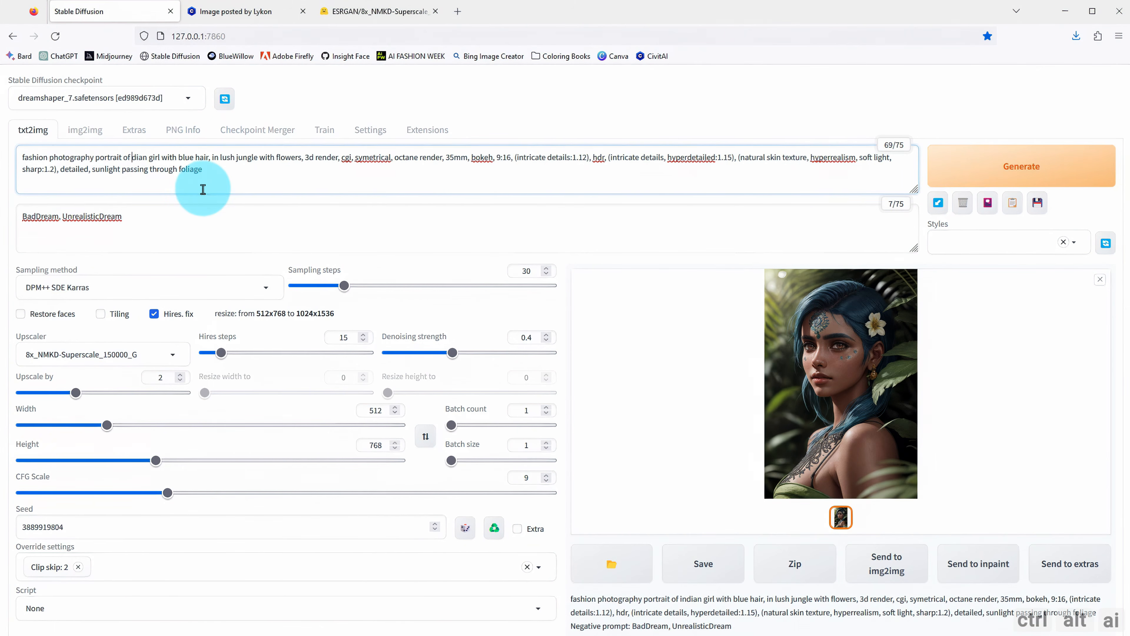
pyautogui.press('Delete')
pyautogui.press('Delete')
pyautogui.press('Delete')
pyautogui.press('Delete')
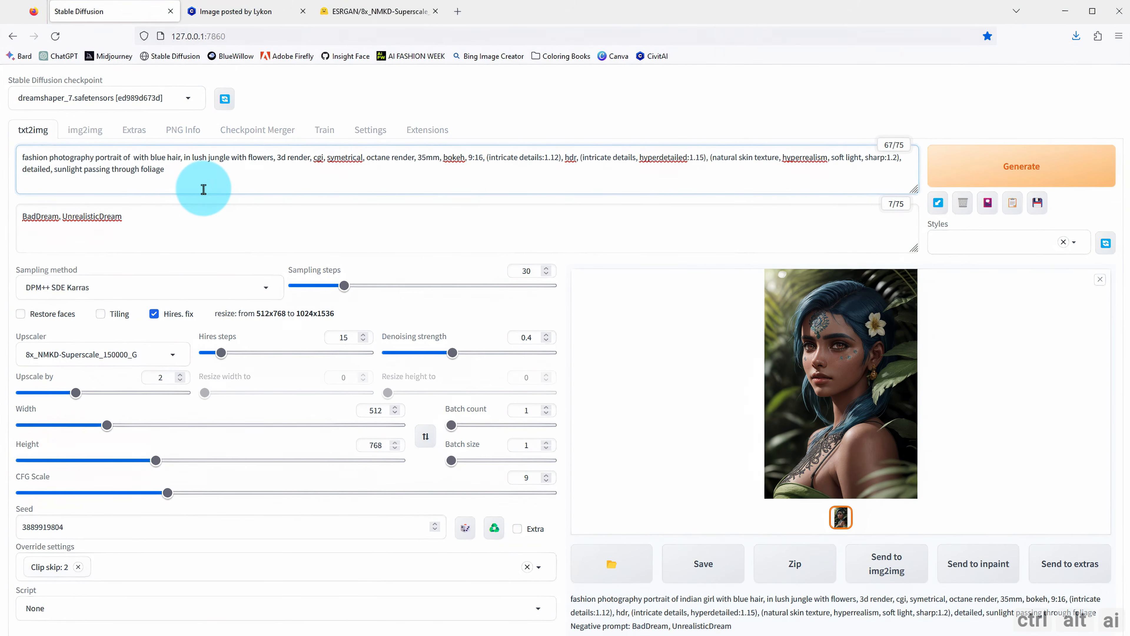
pyautogui.write('an american')
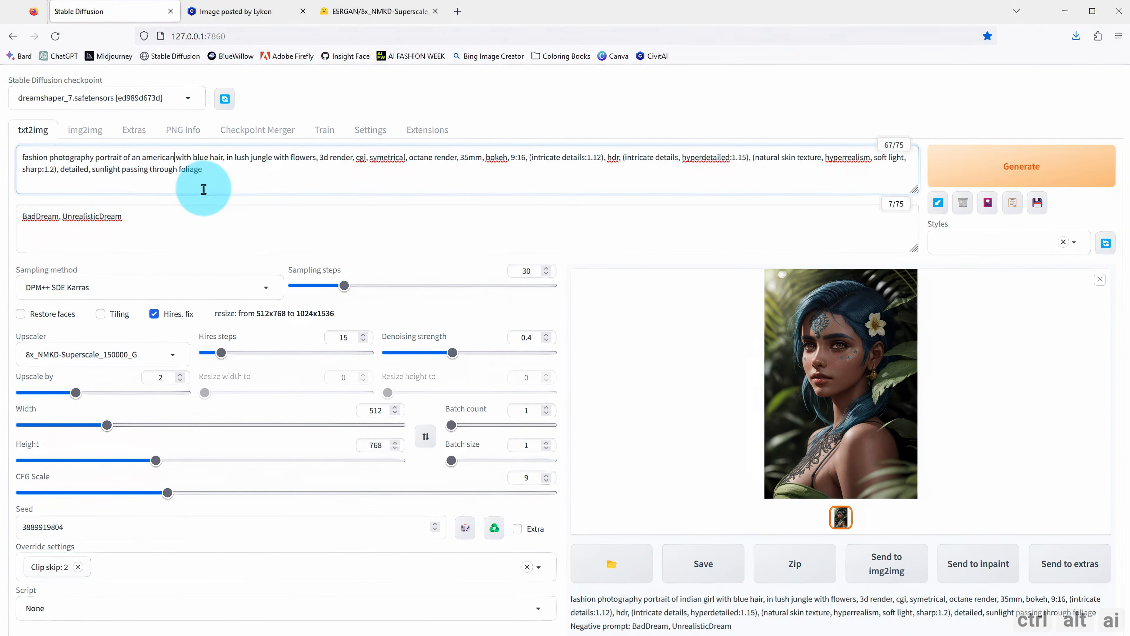
pyautogui.write(' girl')
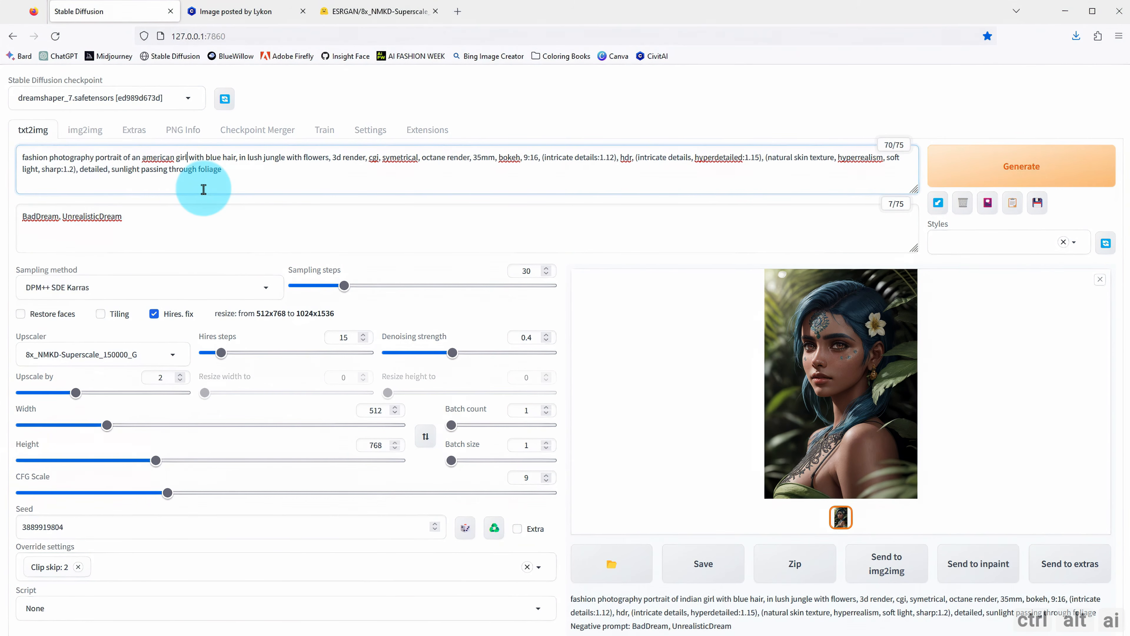
# Change the hair colour in the prompt to "pink"
pyautogui.press('Delete')
pyautogui.press('Delete')
pyautogui.press('Delete')
pyautogui.press('Delete')
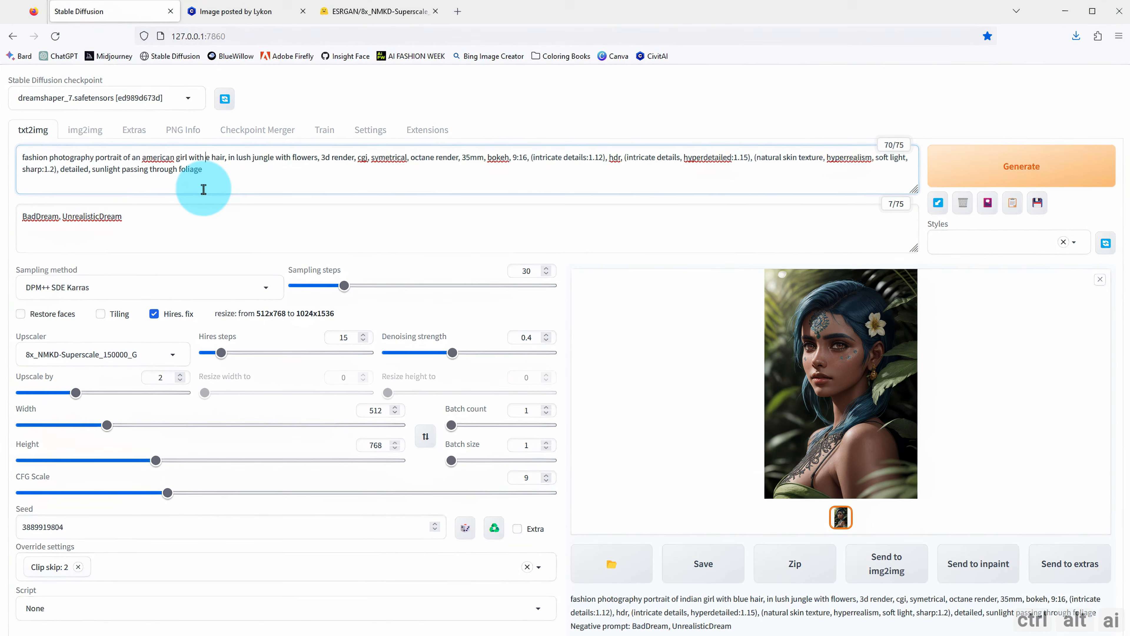
pyautogui.write('pink')
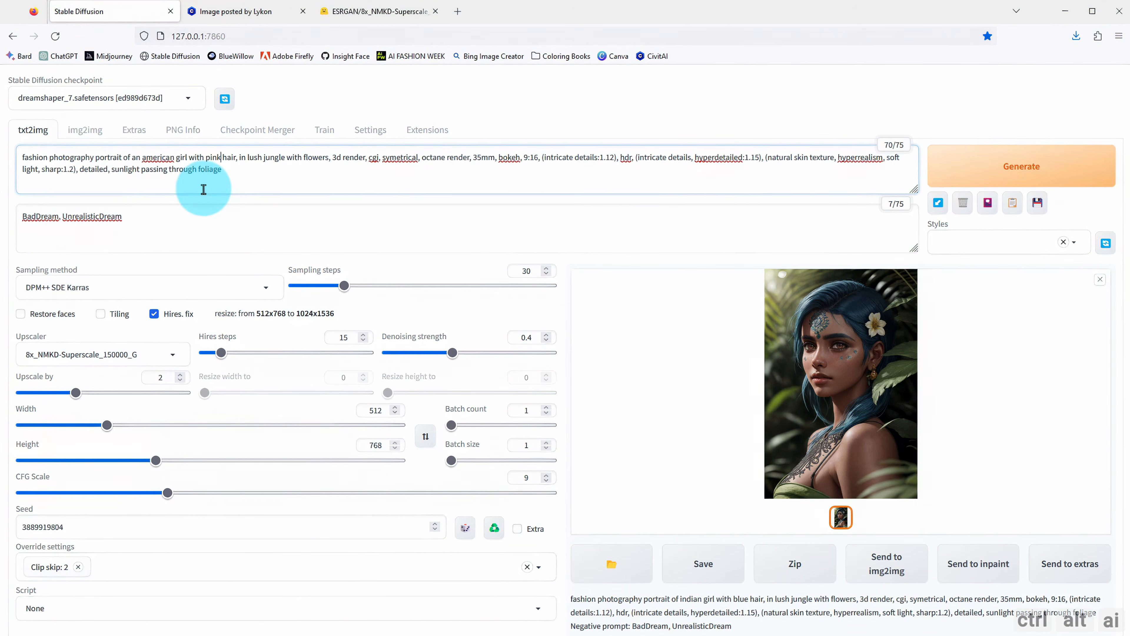
# Generate the image from the edited prompt and inspect the pink-haired portrait enlarged
pyautogui.click(998, 166)
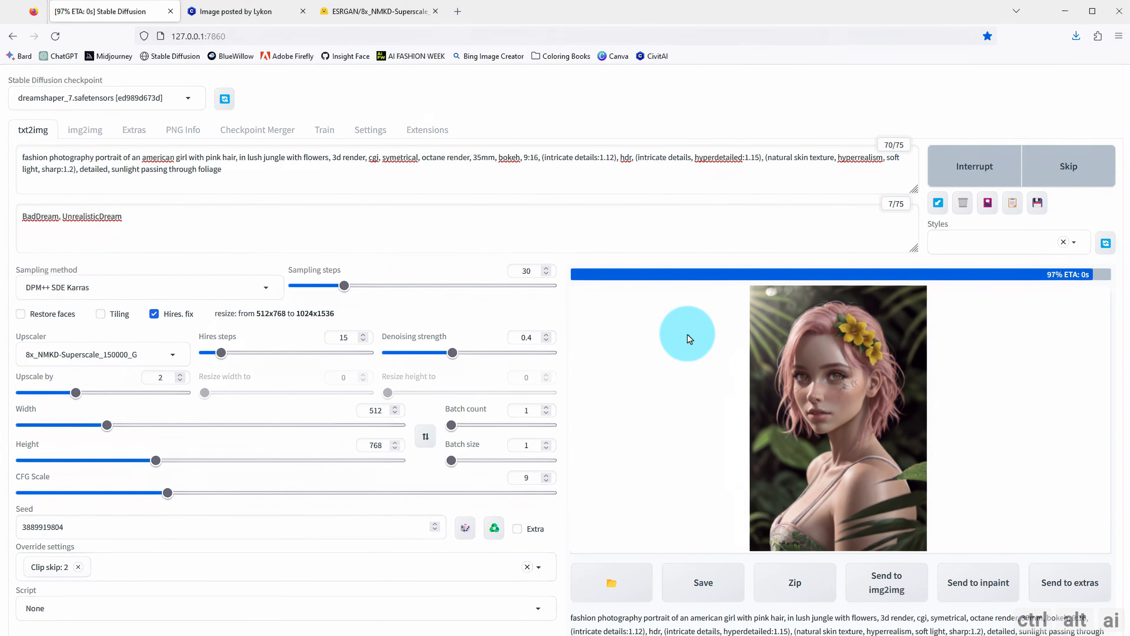
pyautogui.click(841, 389)
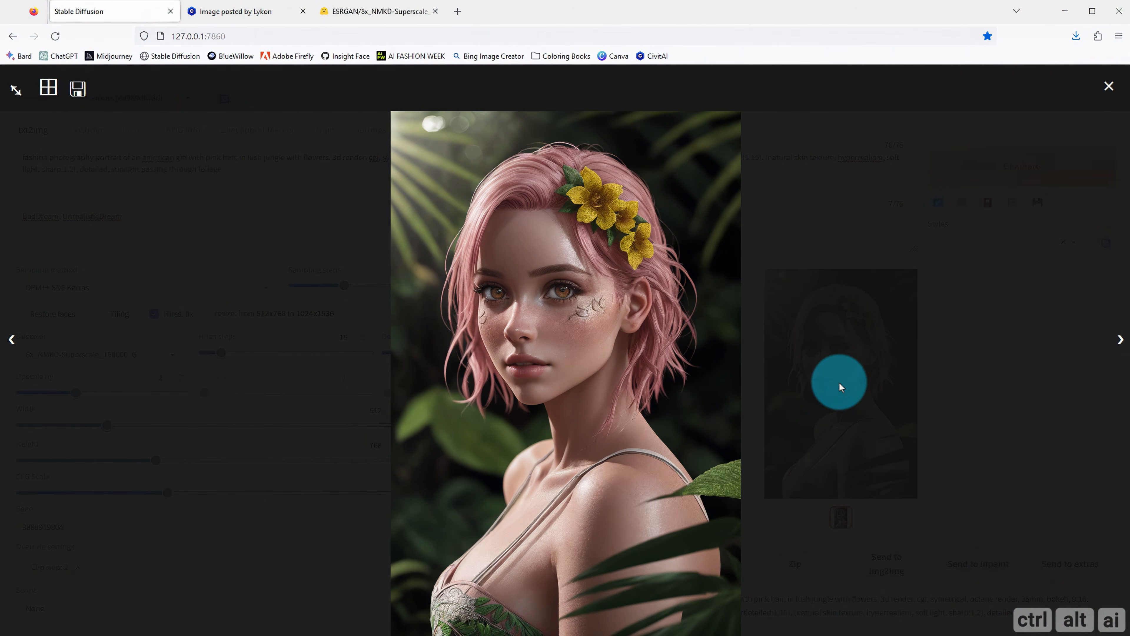
pyautogui.click(918, 401)
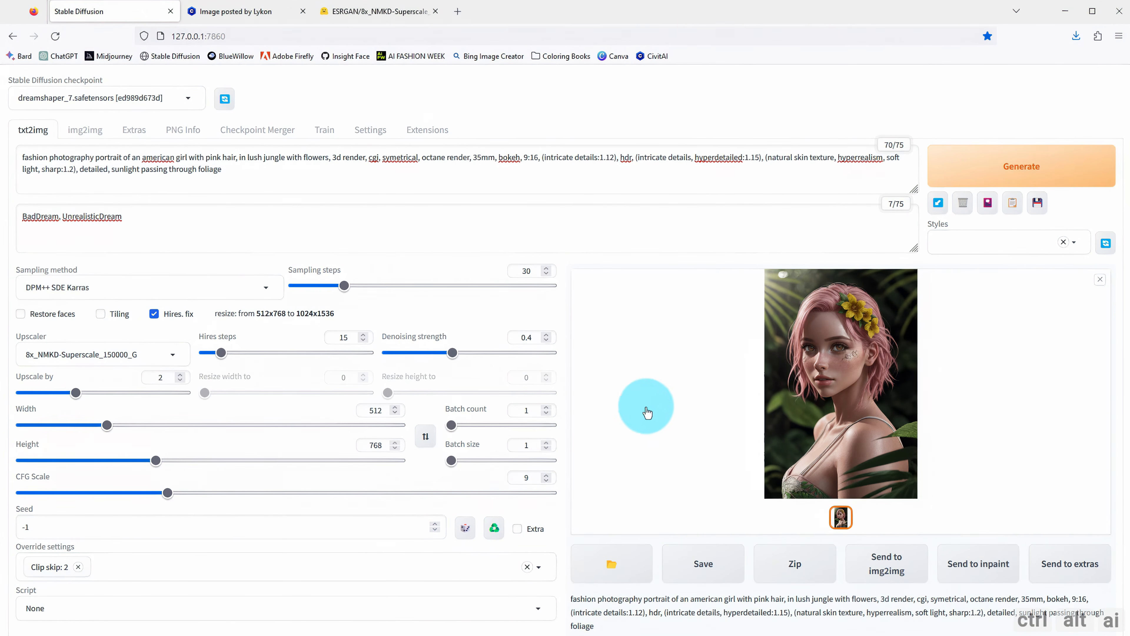
# Generate another variation with the seed set to -1 and inspect it enlarged
pyautogui.click(1008, 172)
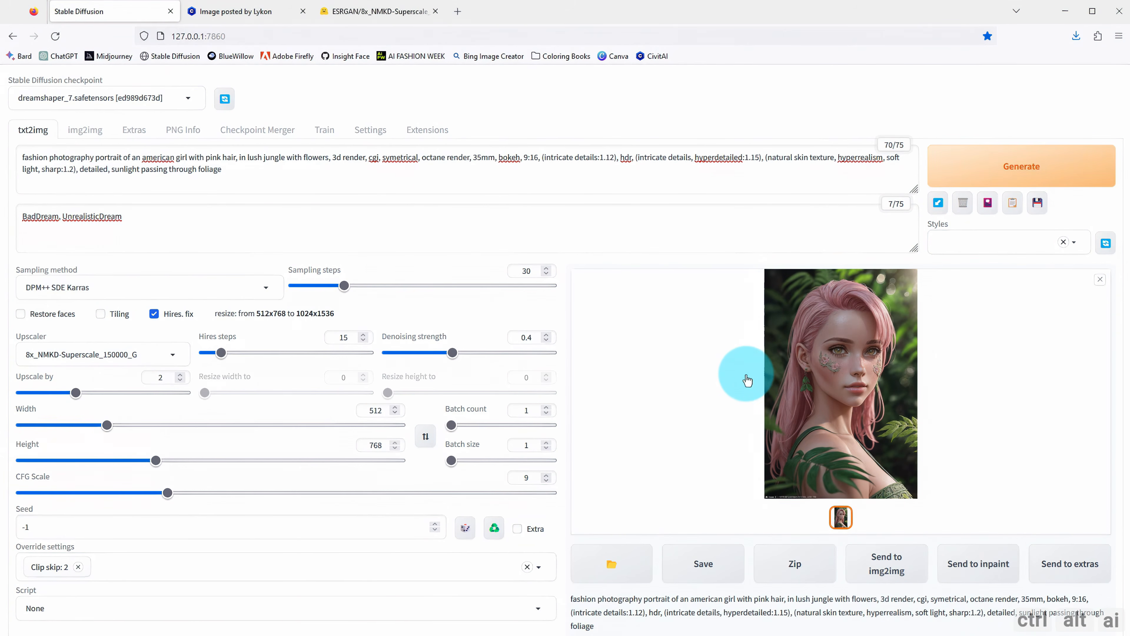
pyautogui.click(834, 379)
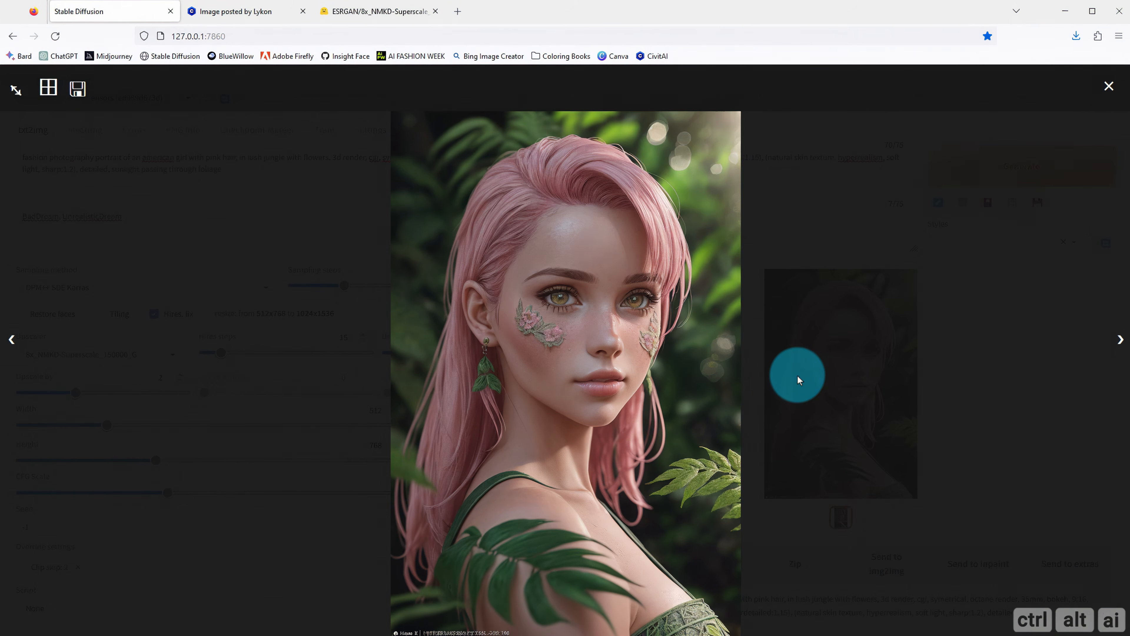
pyautogui.click(797, 375)
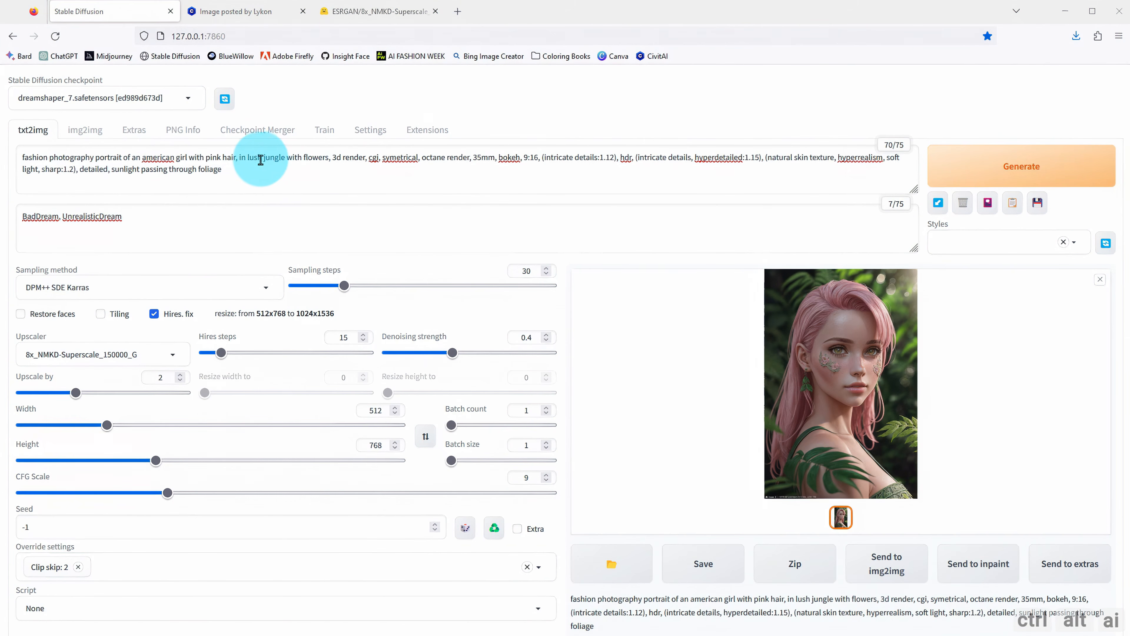
# Replace "in lush jungle with flowers" in the prompt with "at the beach, night, moon, moonlight"
pyautogui.click(240, 160)
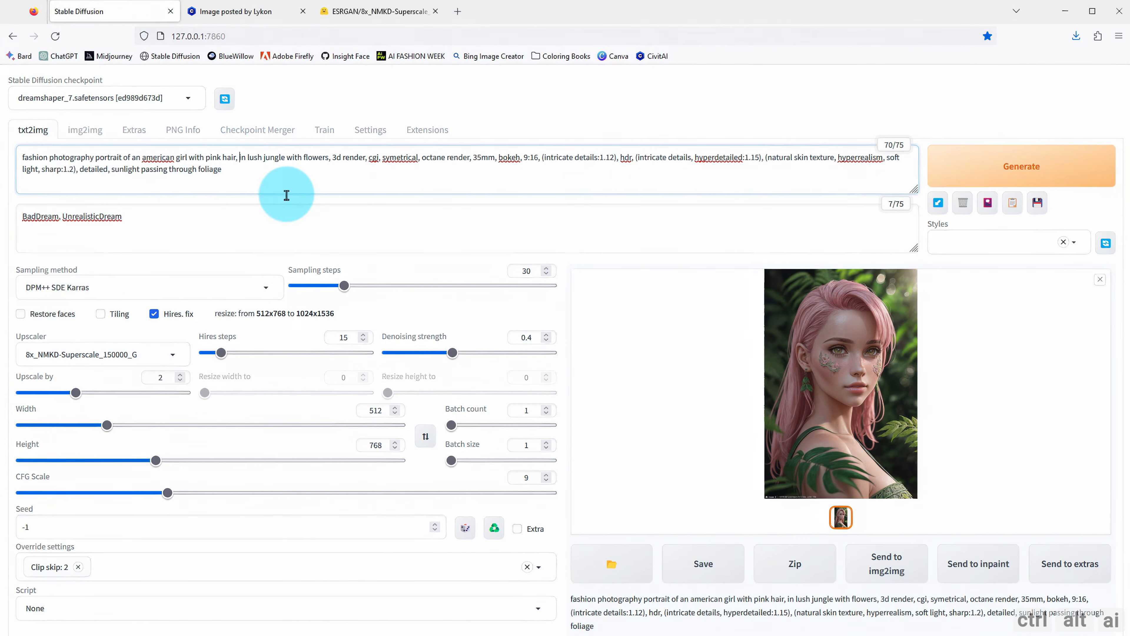
pyautogui.press('Delete')
pyautogui.press('Delete')
pyautogui.press('Delete')
pyautogui.press('Delete')
pyautogui.press('Delete')
pyautogui.press('Delete')
pyautogui.press('Delete')
pyautogui.press('Delete')
pyautogui.press('Delete')
pyautogui.press('Delete')
pyautogui.press('Delete')
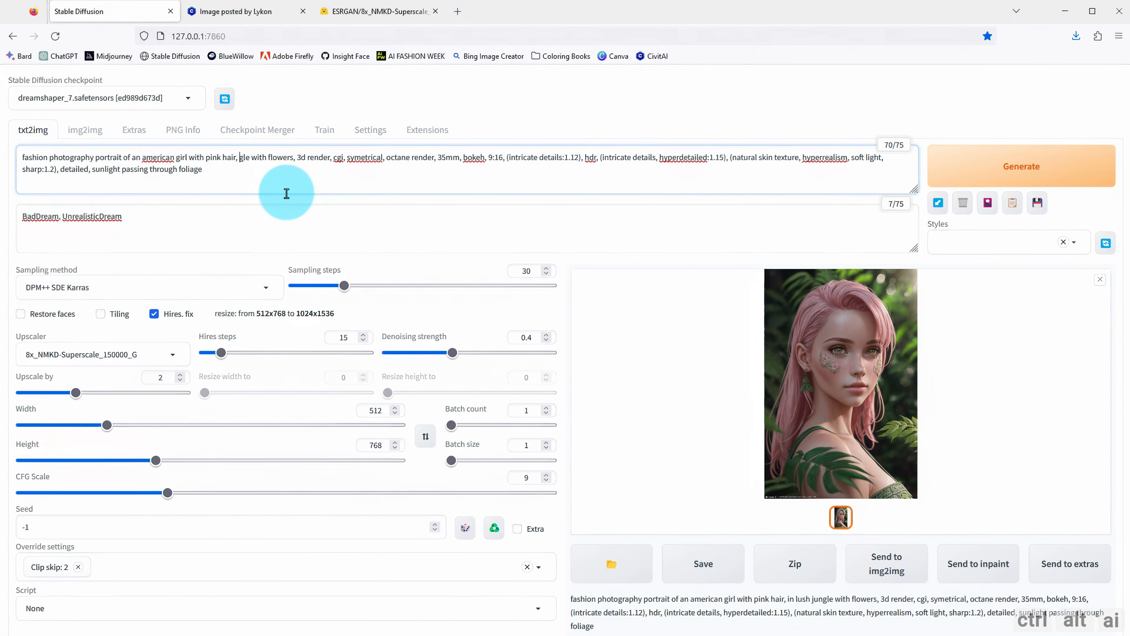
pyautogui.press('Delete')
pyautogui.press('Delete')
pyautogui.press('Delete')
pyautogui.press('Delete')
pyautogui.press('Delete')
pyautogui.press('Delete')
pyautogui.press('Delete')
pyautogui.press('Delete')
pyautogui.press('Delete')
pyautogui.press('Delete')
pyautogui.press('Delete')
pyautogui.press('Delete')
pyautogui.press('Delete')
pyautogui.press('Delete')
pyautogui.press('Delete')
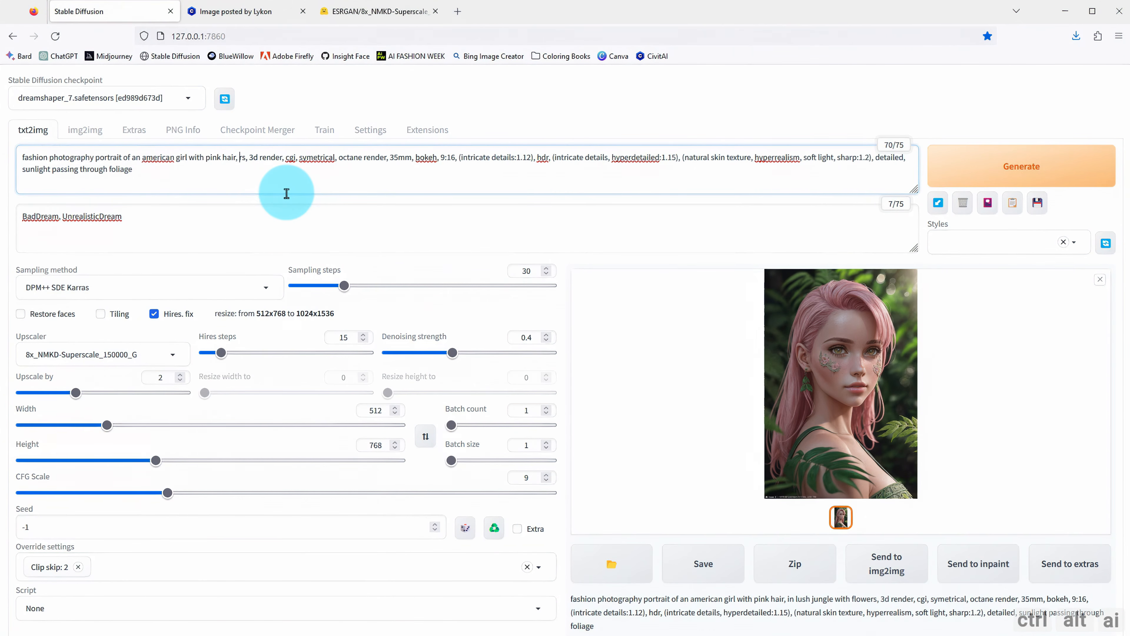
pyautogui.press('Delete')
pyautogui.write('at the beac')
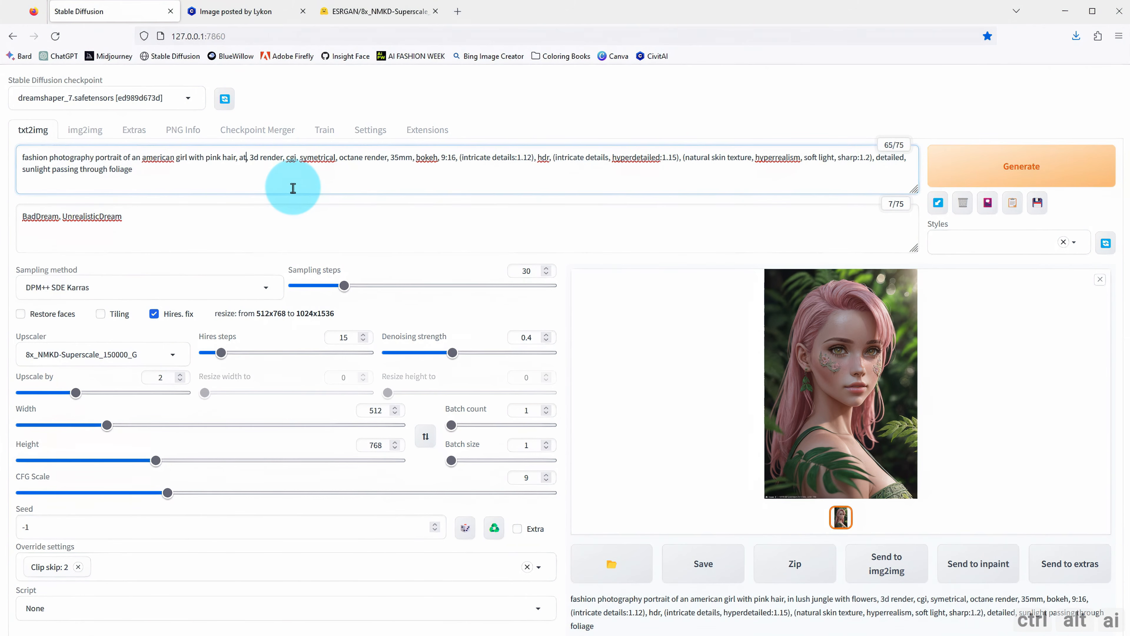
pyautogui.write('h')
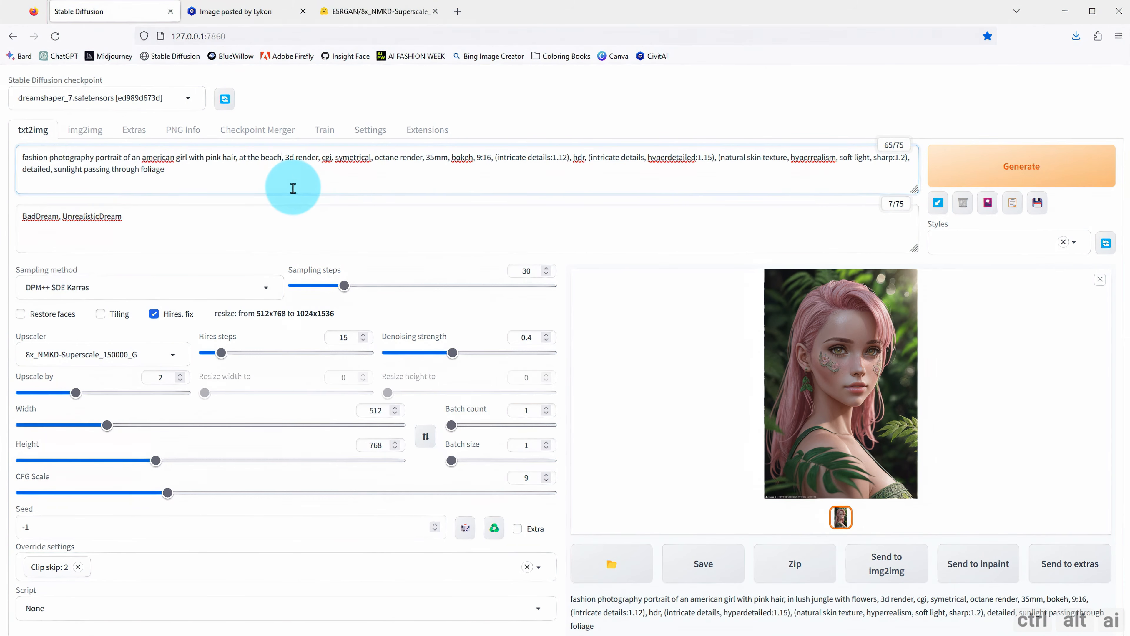
pyautogui.write(',')
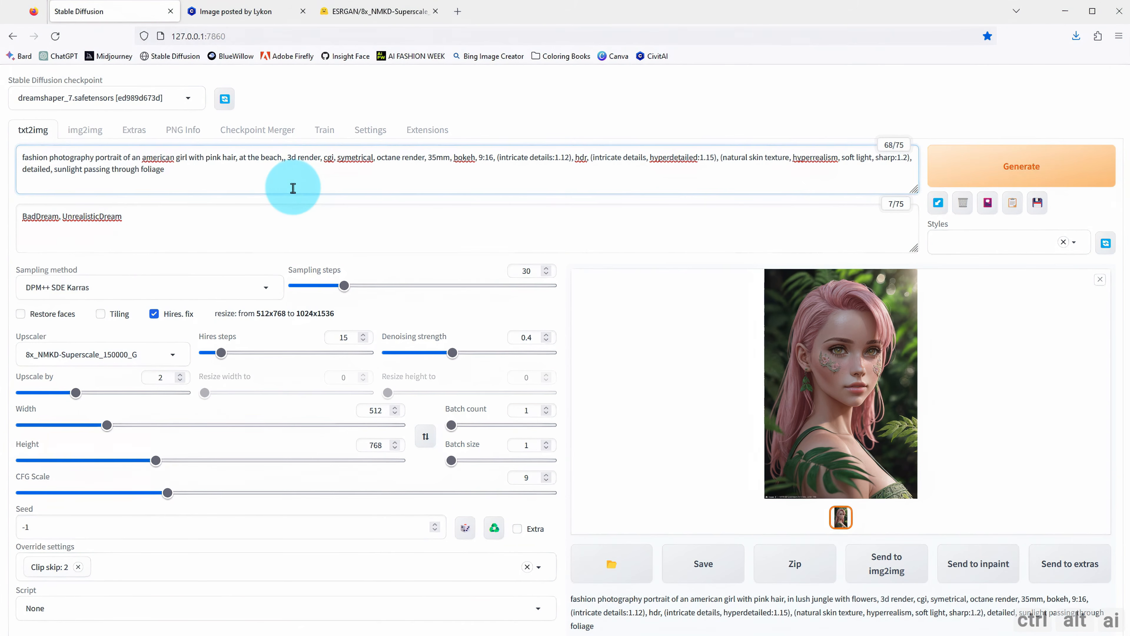
pyautogui.write(' night, m')
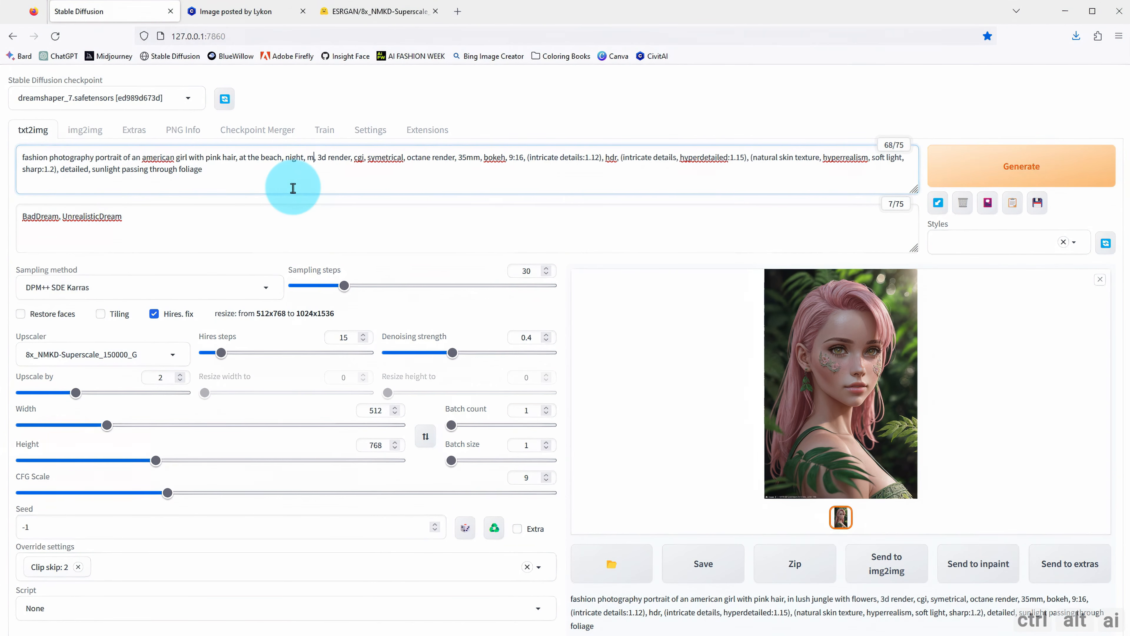
pyautogui.write('oon, moon')
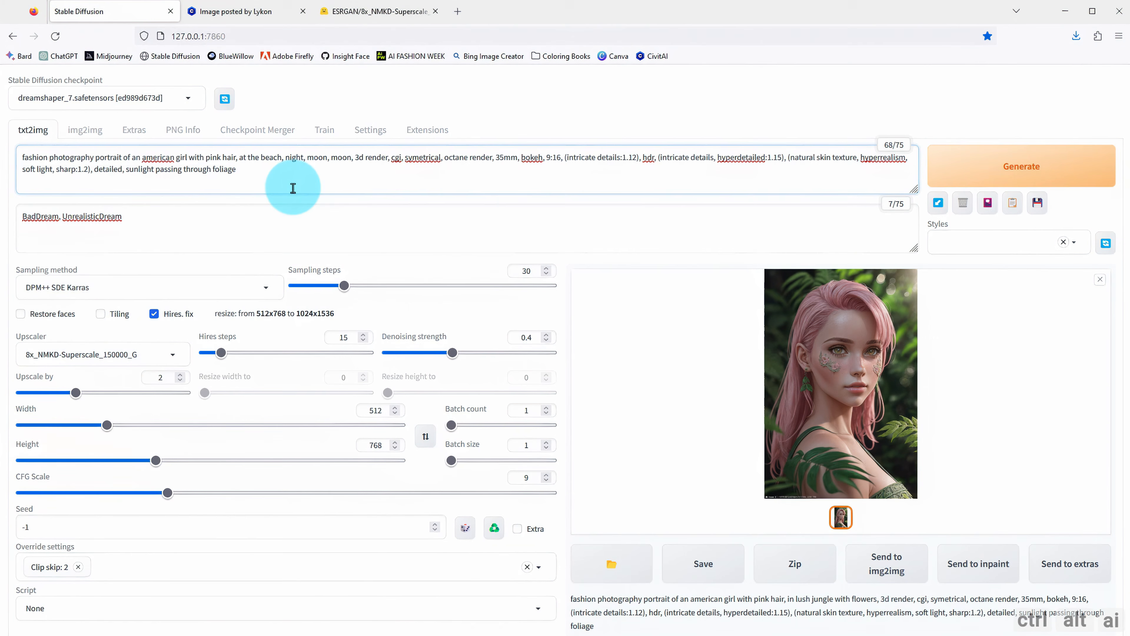
pyautogui.write('light')
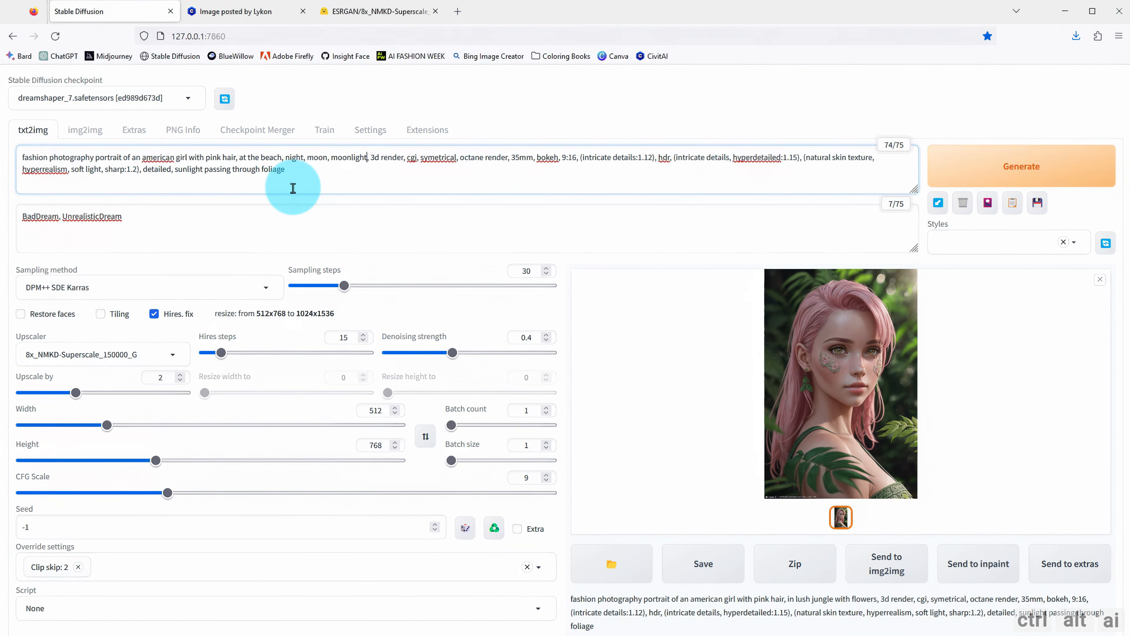
# Generate the image from the moonlit beach prompt and inspect the result enlarged
pyautogui.click(960, 182)
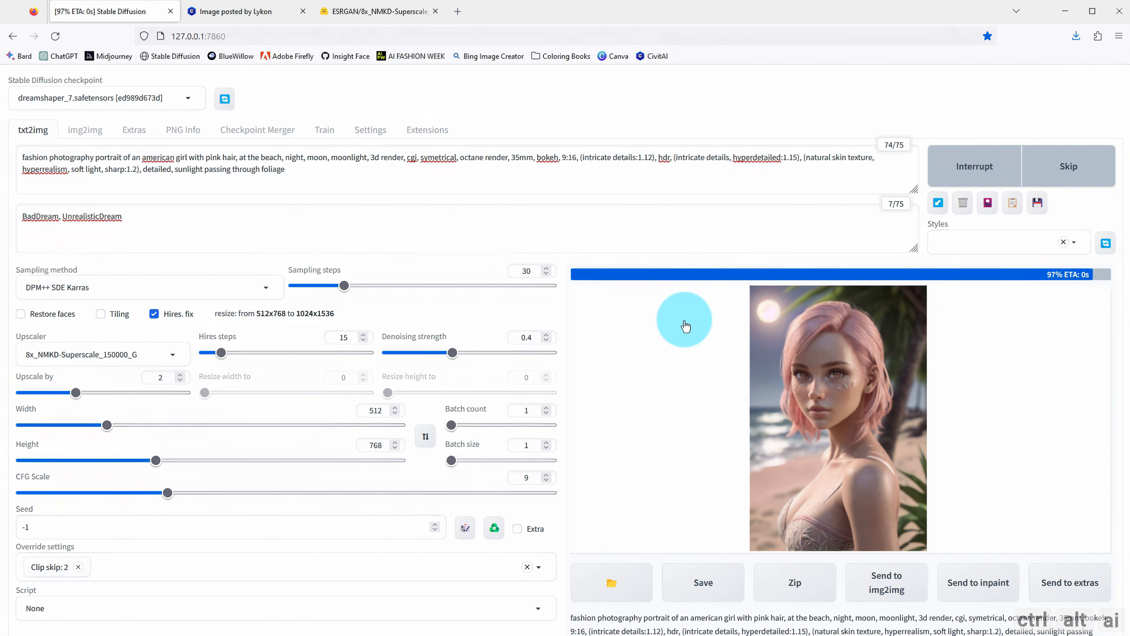
pyautogui.click(817, 355)
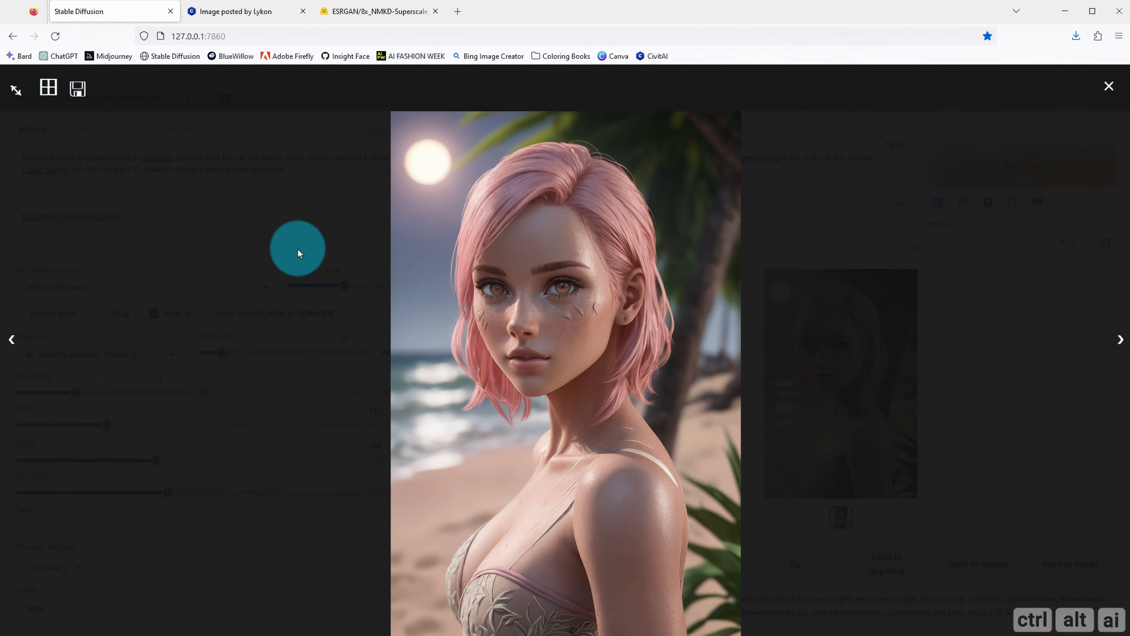
pyautogui.click(297, 249)
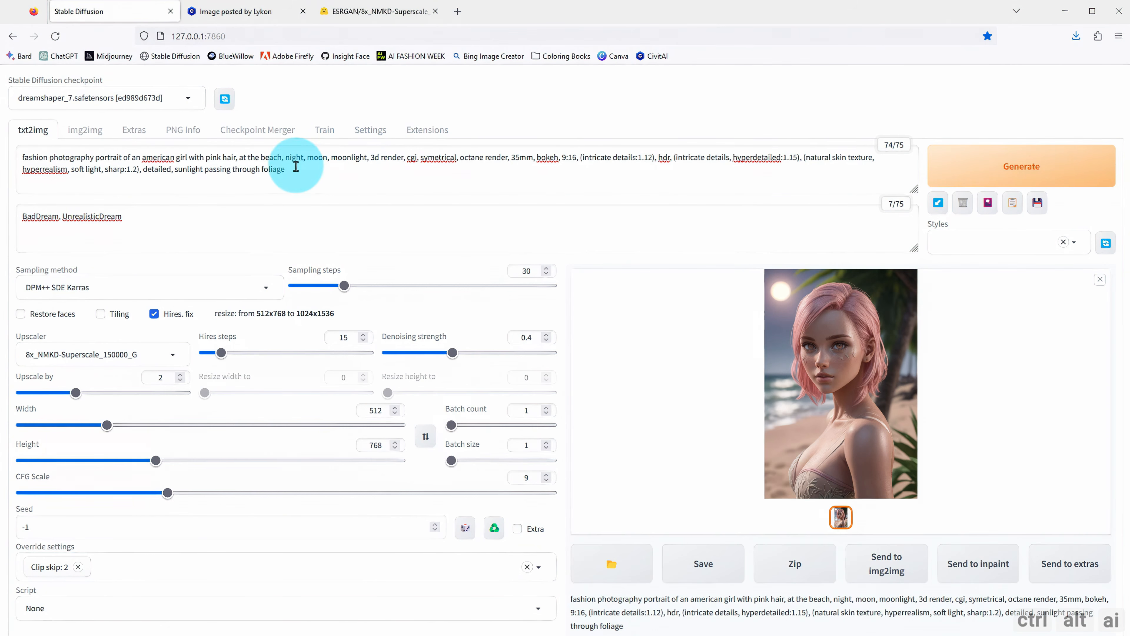
# Change "sunlight" to "moonlight" in the prompt's final phrase and set the hair colour to "blonde"
pyautogui.click(185, 170)
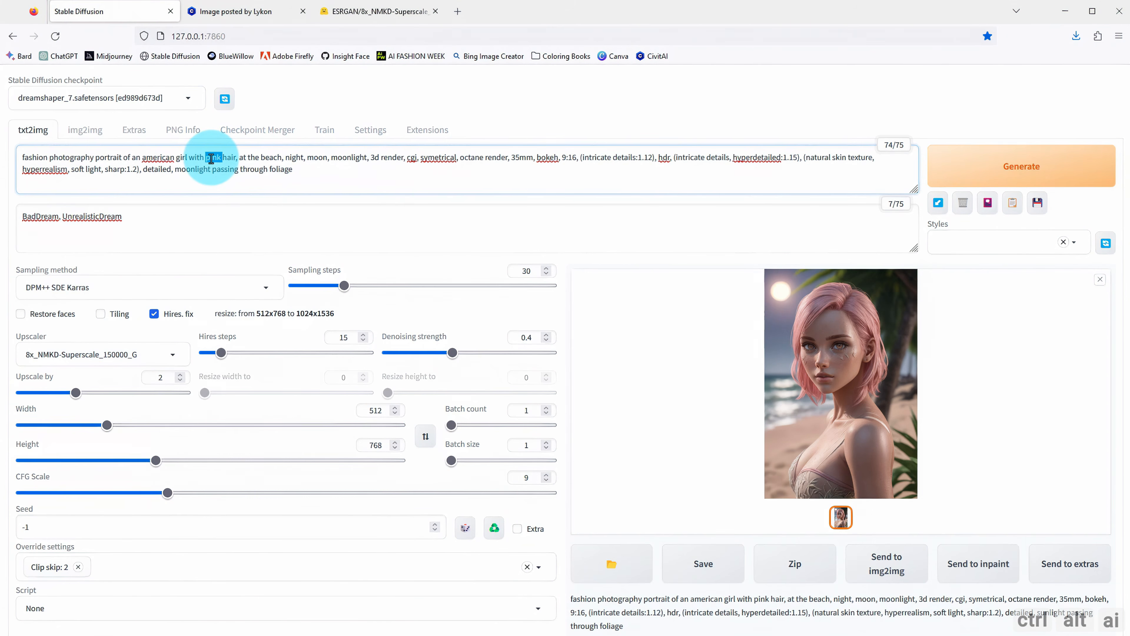
pyautogui.write('blon')
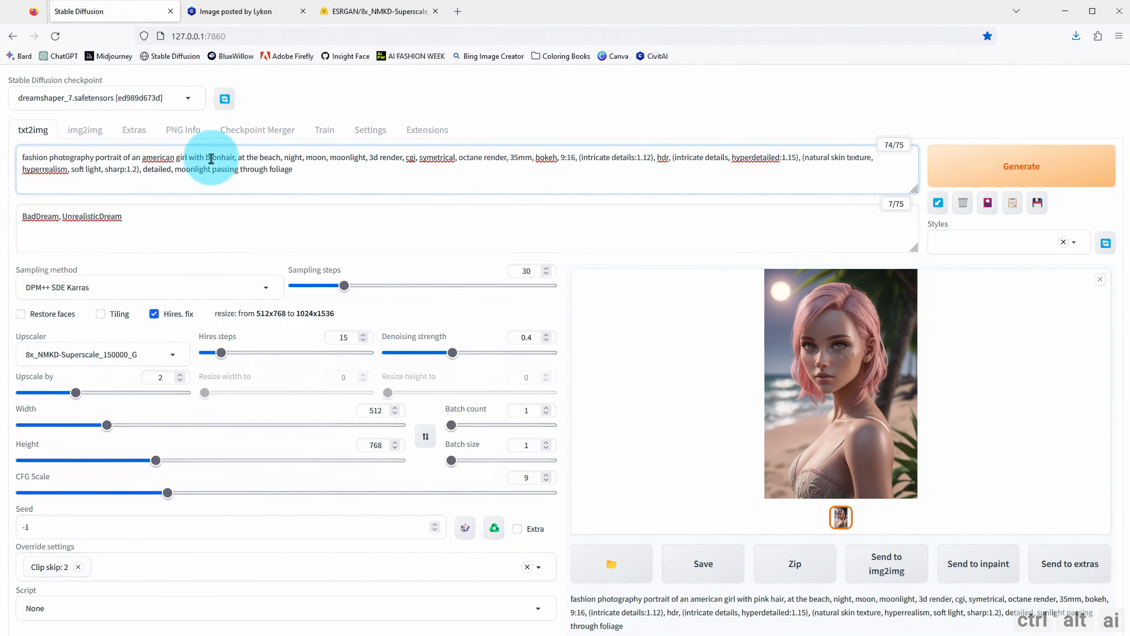
pyautogui.write('de')
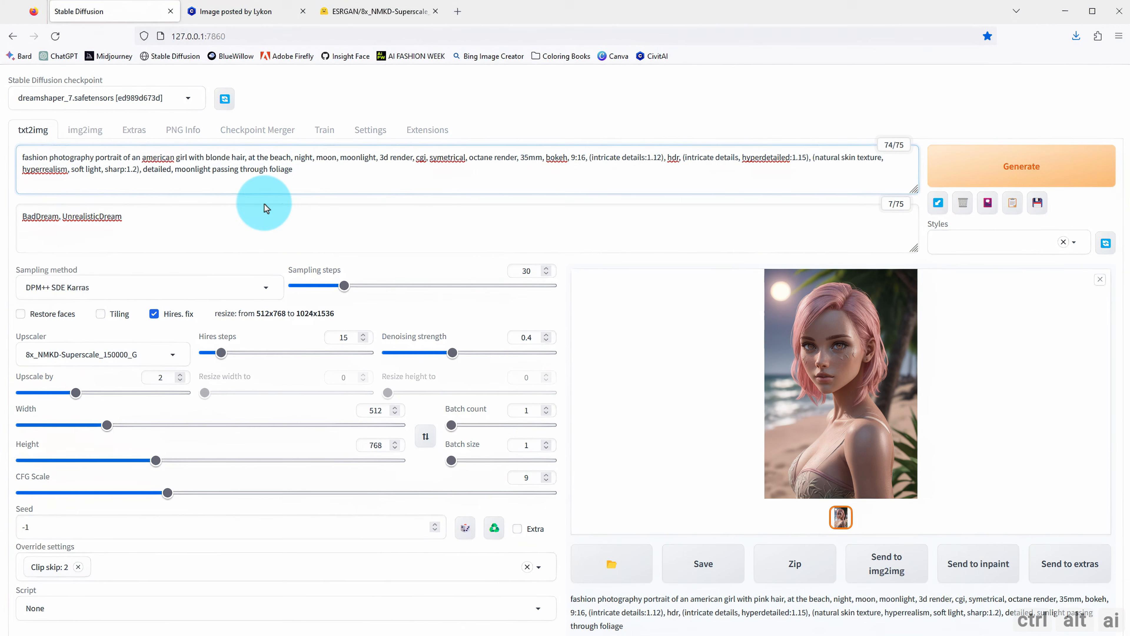
# Generate the image with the blonde hair prompt and inspect the new portrait enlarged
pyautogui.click(976, 177)
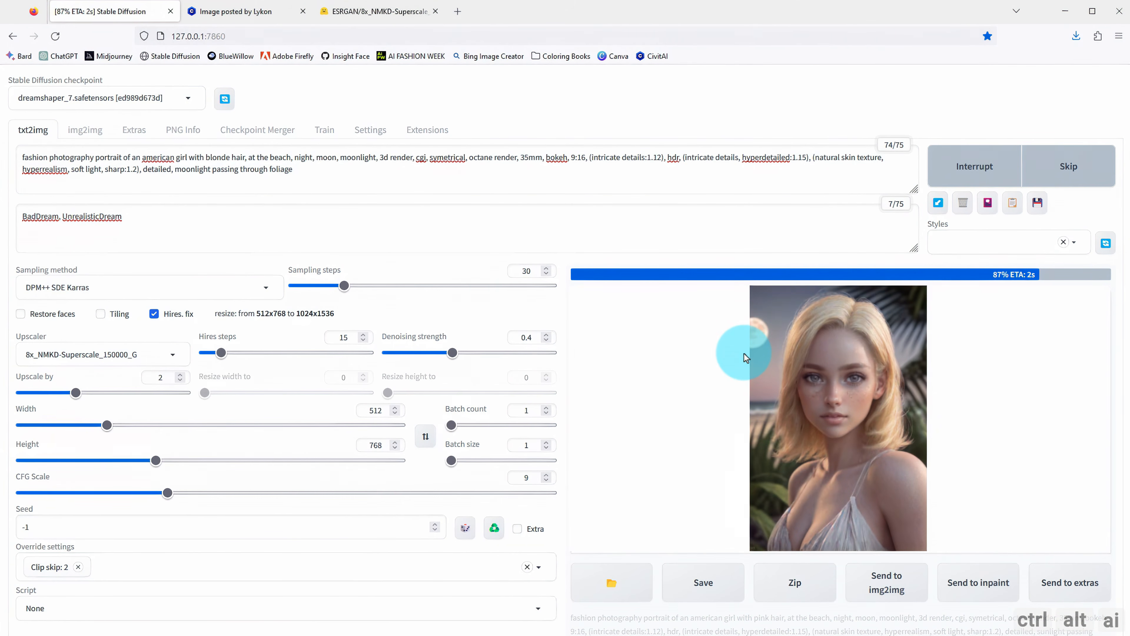
pyautogui.click(800, 350)
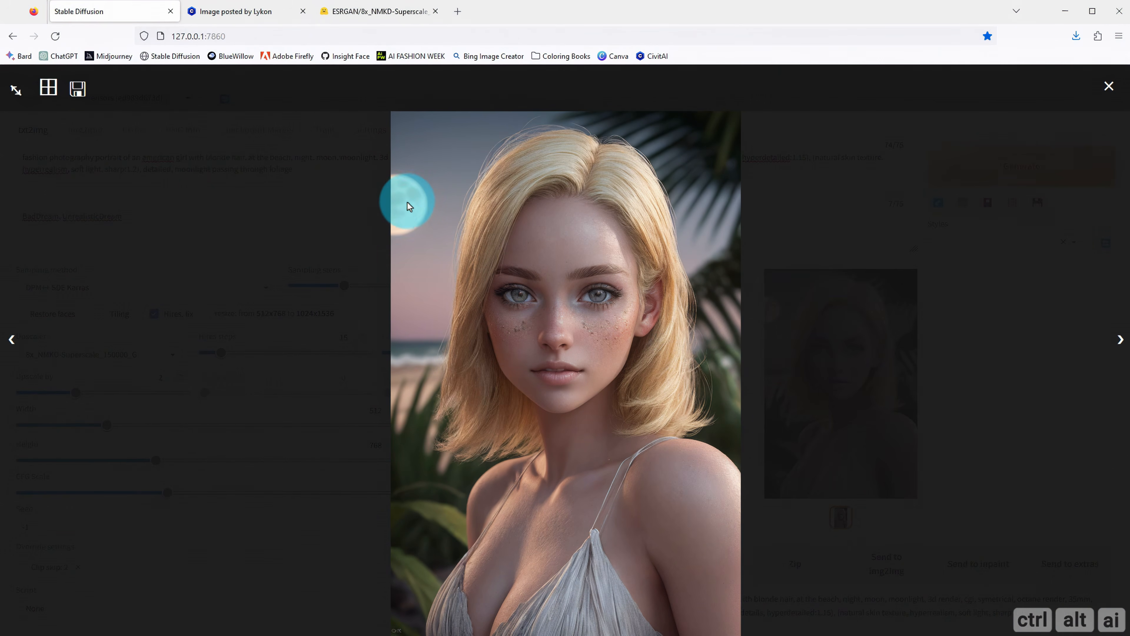
pyautogui.click(309, 264)
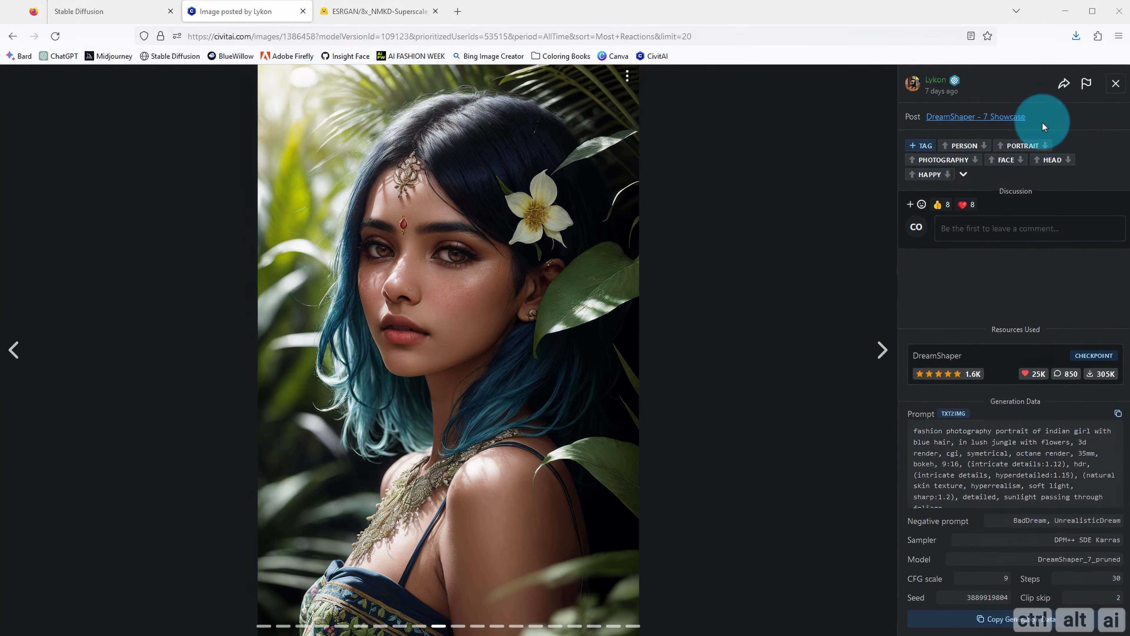
# Return to the DreamShaper model page on CivitAI, close the ESRGAN page, and browse the sample gallery to the black supercar image
pyautogui.click(1113, 84)
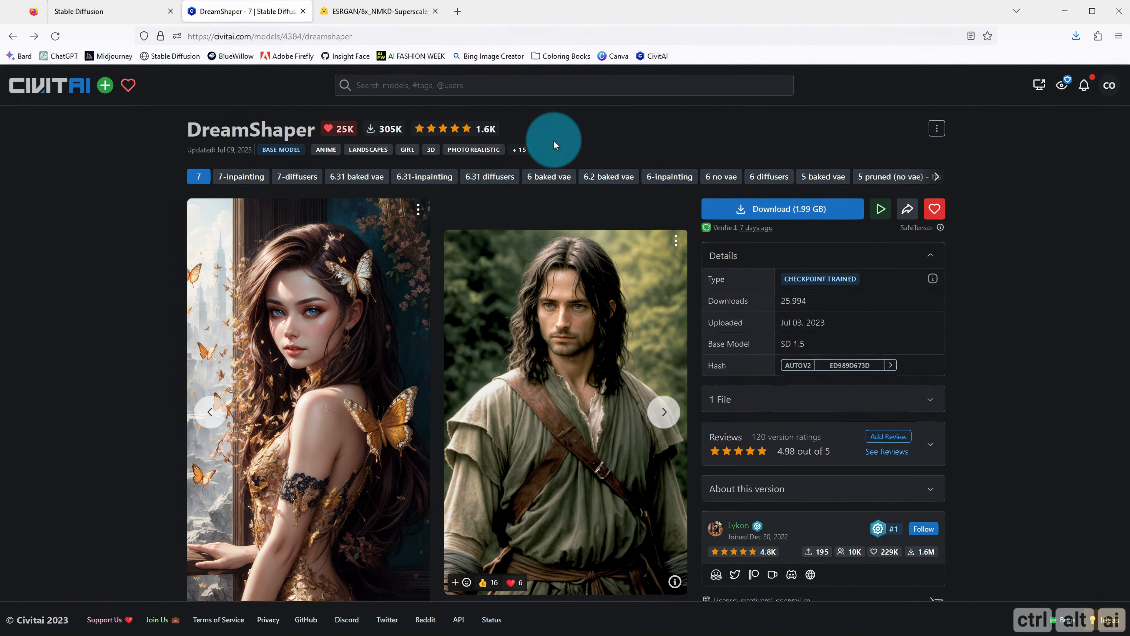
pyautogui.click(435, 11)
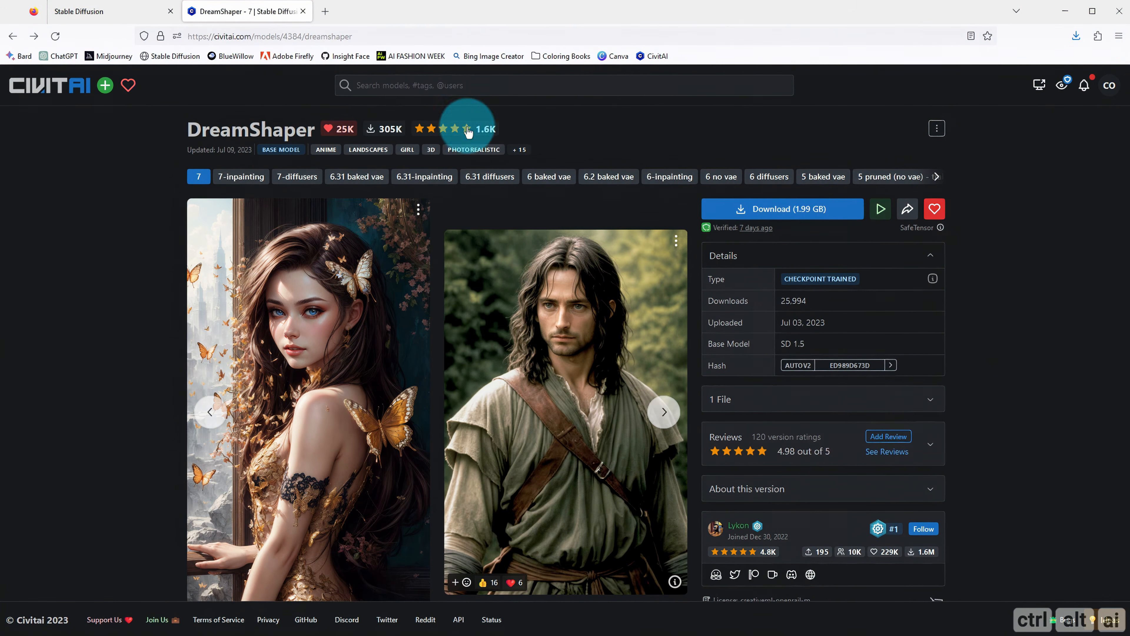
pyautogui.click(660, 409)
pyautogui.click(659, 410)
pyautogui.click(658, 411)
pyautogui.click(657, 412)
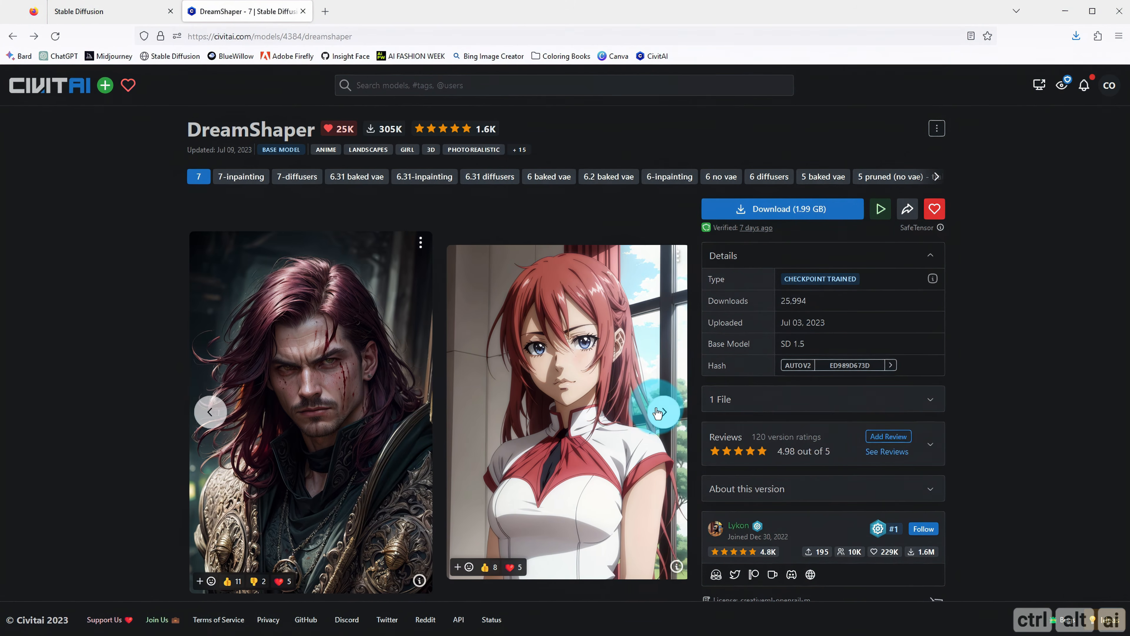
pyautogui.click(658, 411)
pyautogui.click(658, 412)
pyautogui.click(658, 411)
pyautogui.click(658, 412)
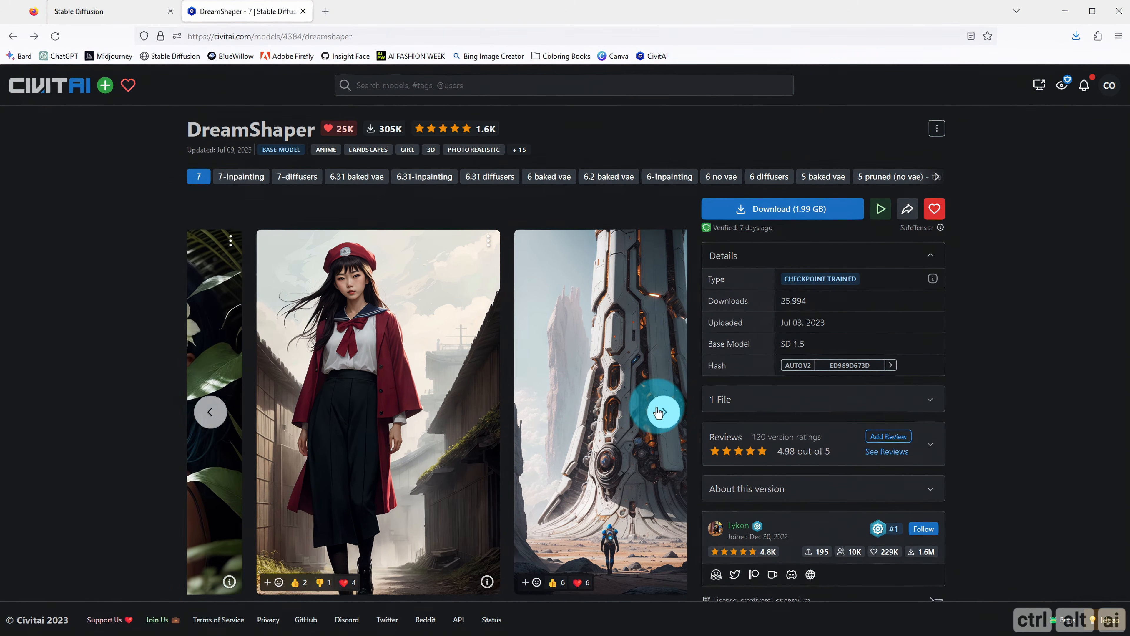
pyautogui.click(658, 412)
pyautogui.click(658, 412)
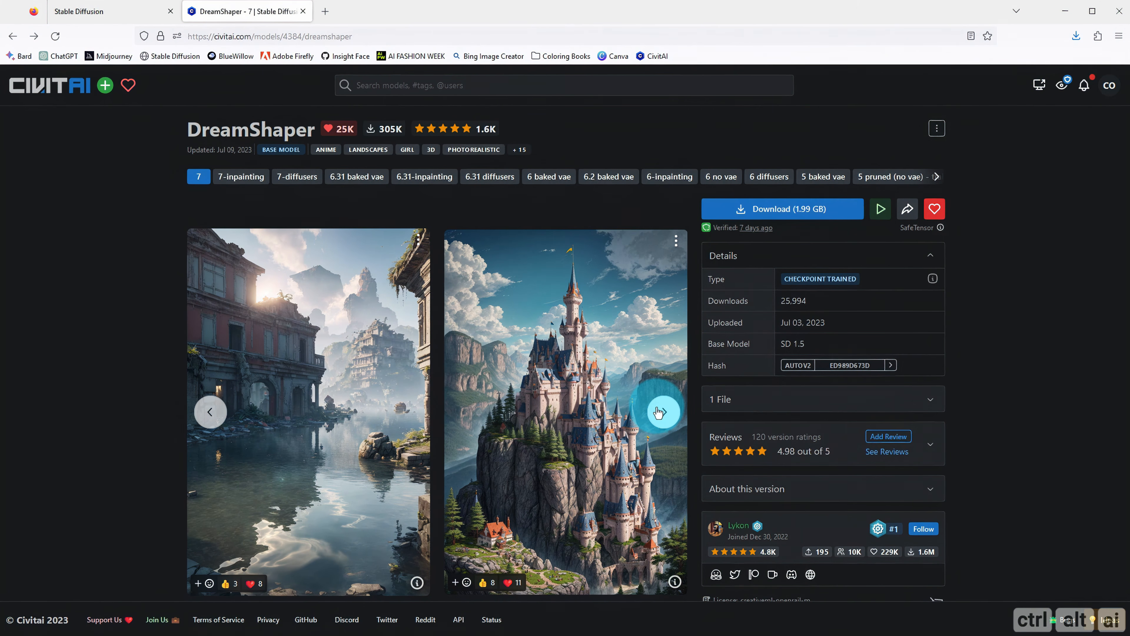
pyautogui.click(658, 412)
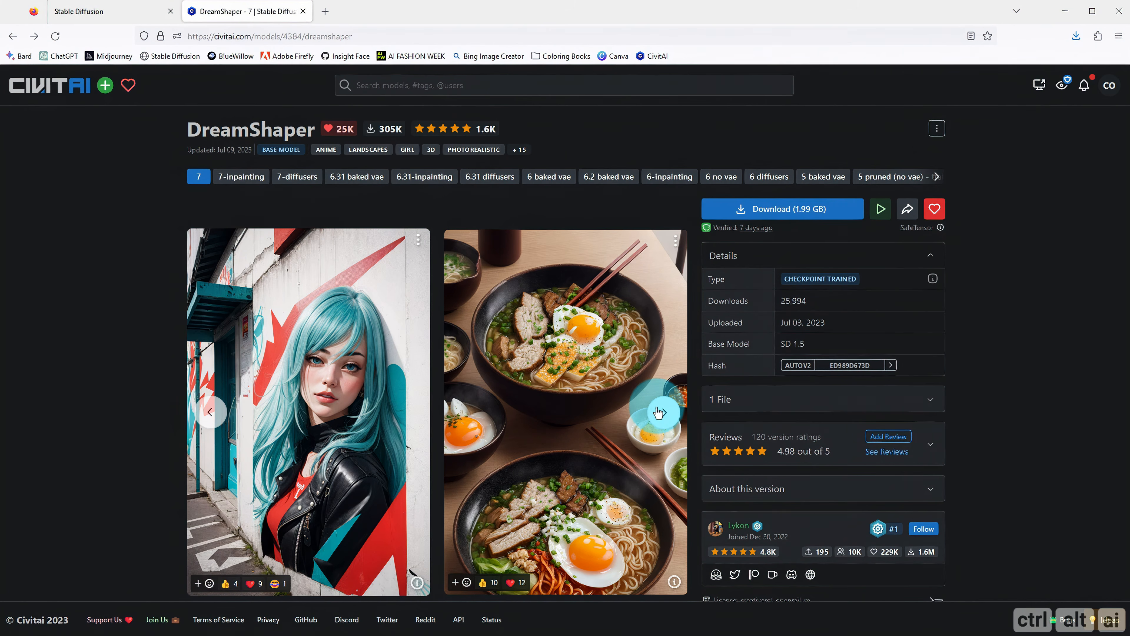
pyautogui.click(659, 412)
pyautogui.click(260, 400)
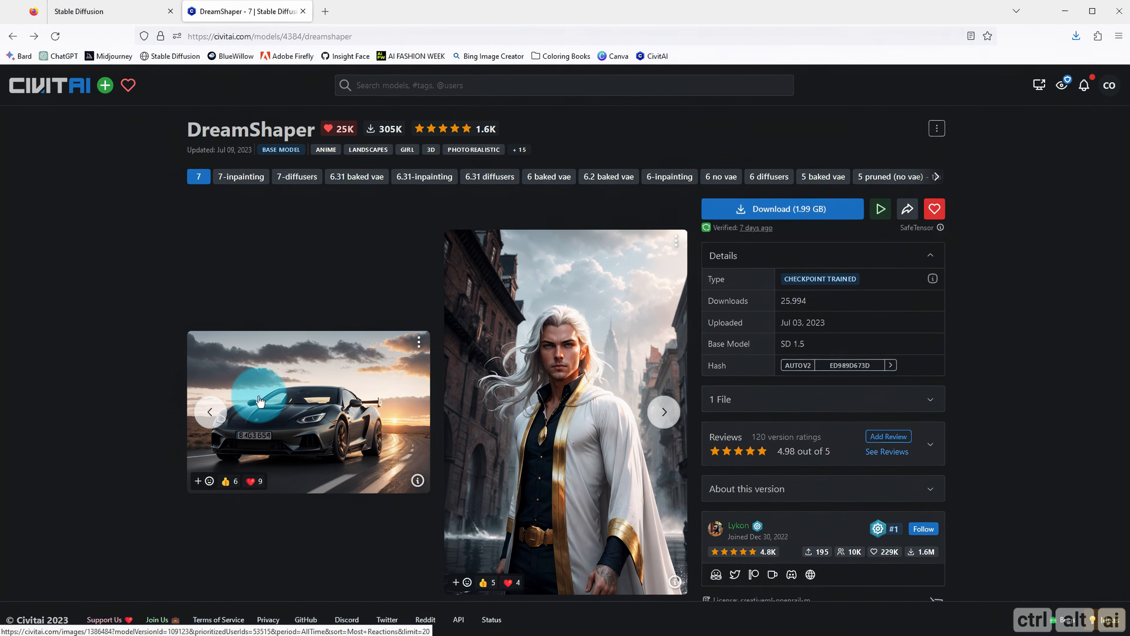
pyautogui.click(207, 407)
pyautogui.click(652, 428)
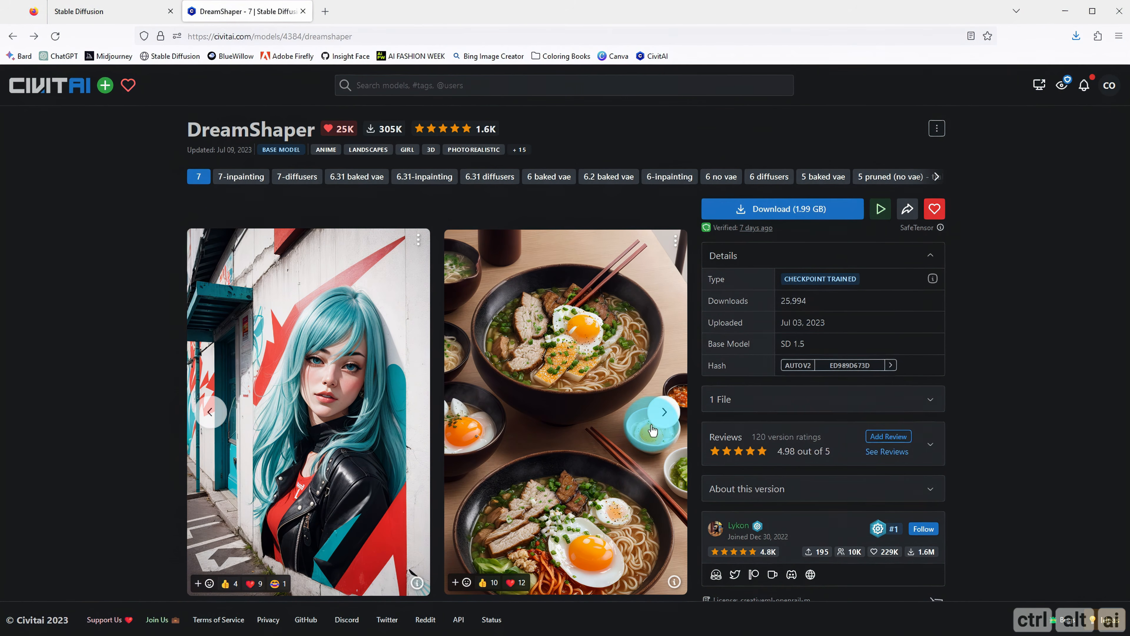
pyautogui.click(660, 414)
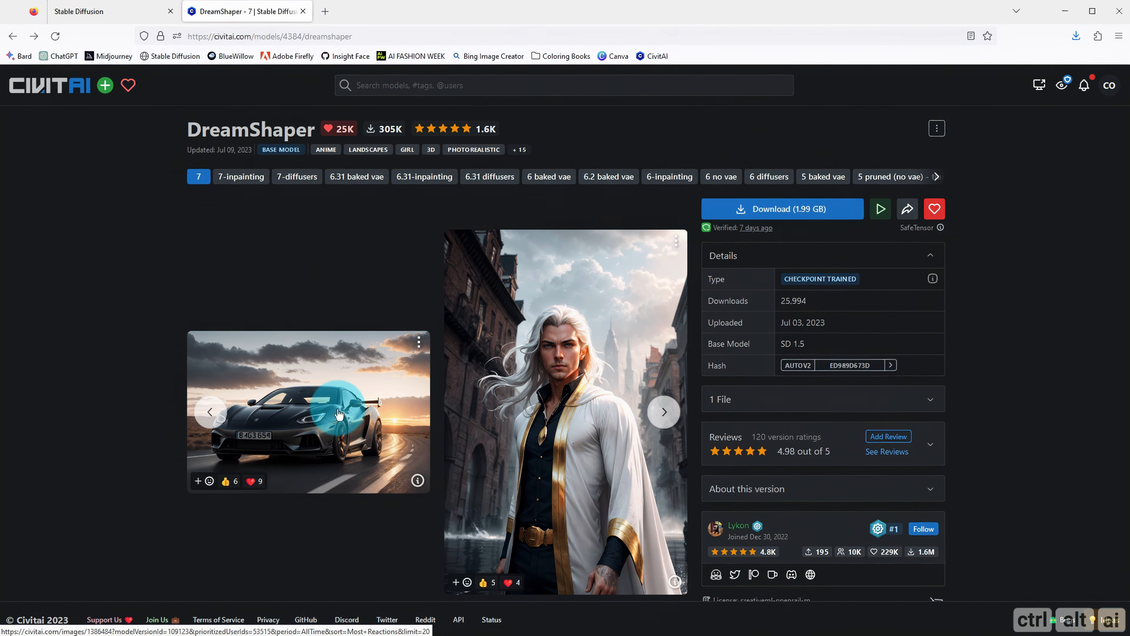
# Open the supercar sample image and save it as a PNG in the Images folder under its suggested name
pyautogui.click(339, 414)
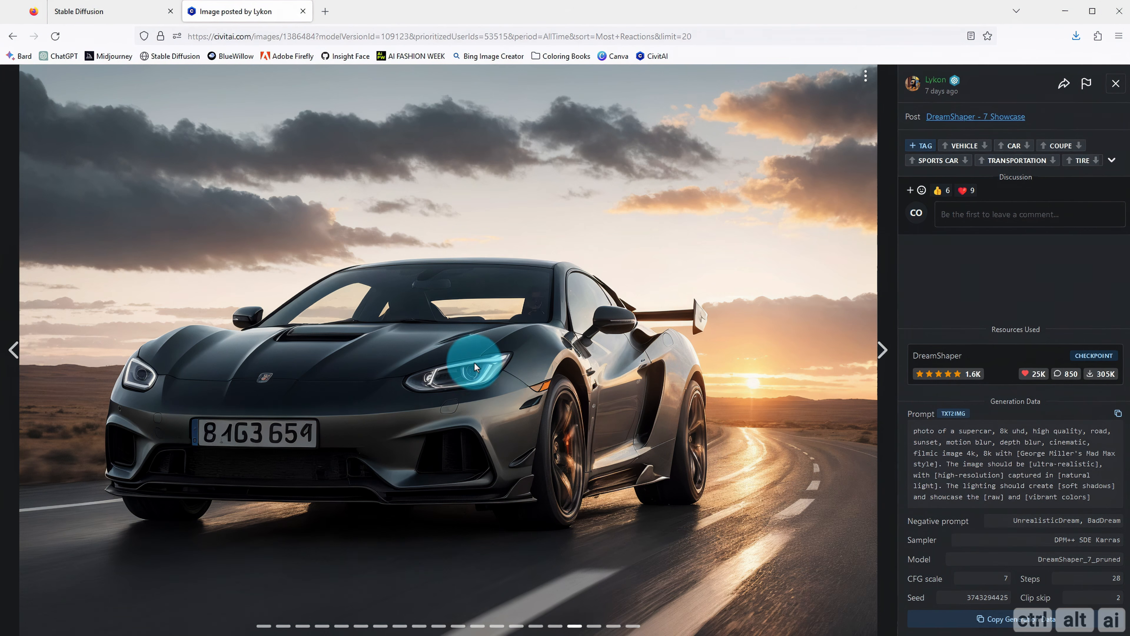
pyautogui.rightClick(461, 356)
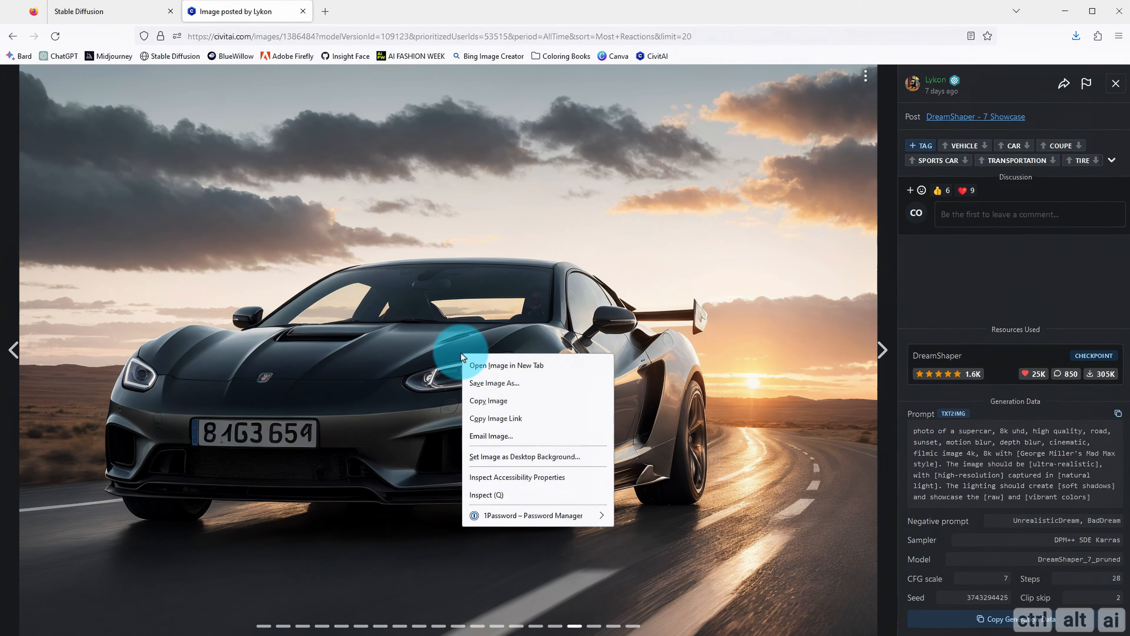
pyautogui.click(488, 383)
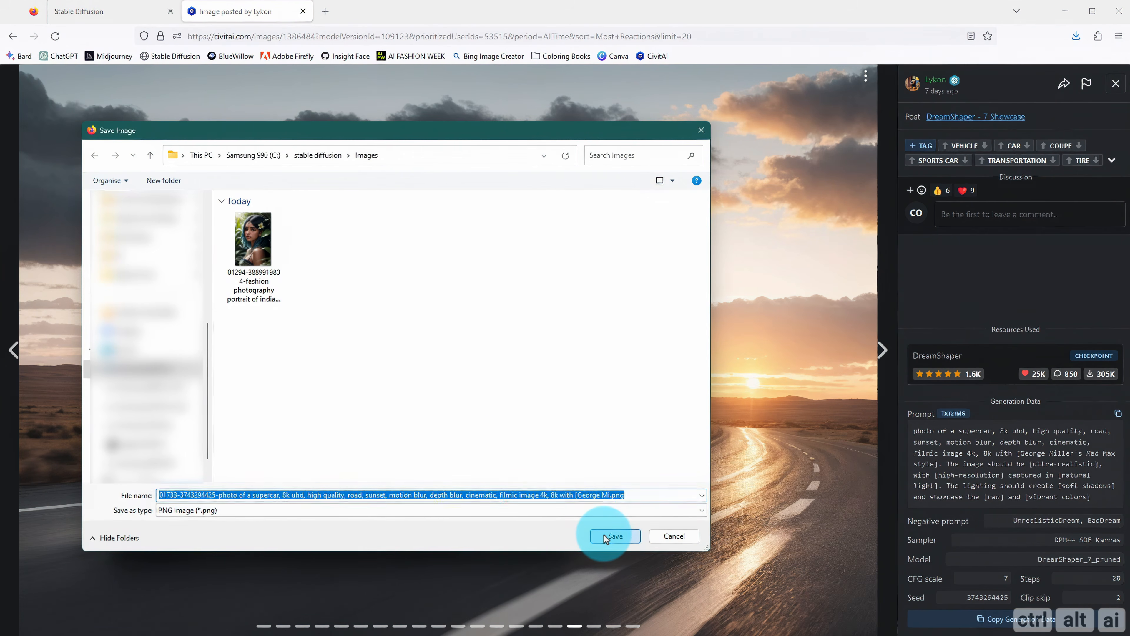
pyautogui.click(604, 534)
# Back in Stable Diffusion, replace the PNG Info source with the saved supercar image and send its parameters to txt2img
pyautogui.click(134, 17)
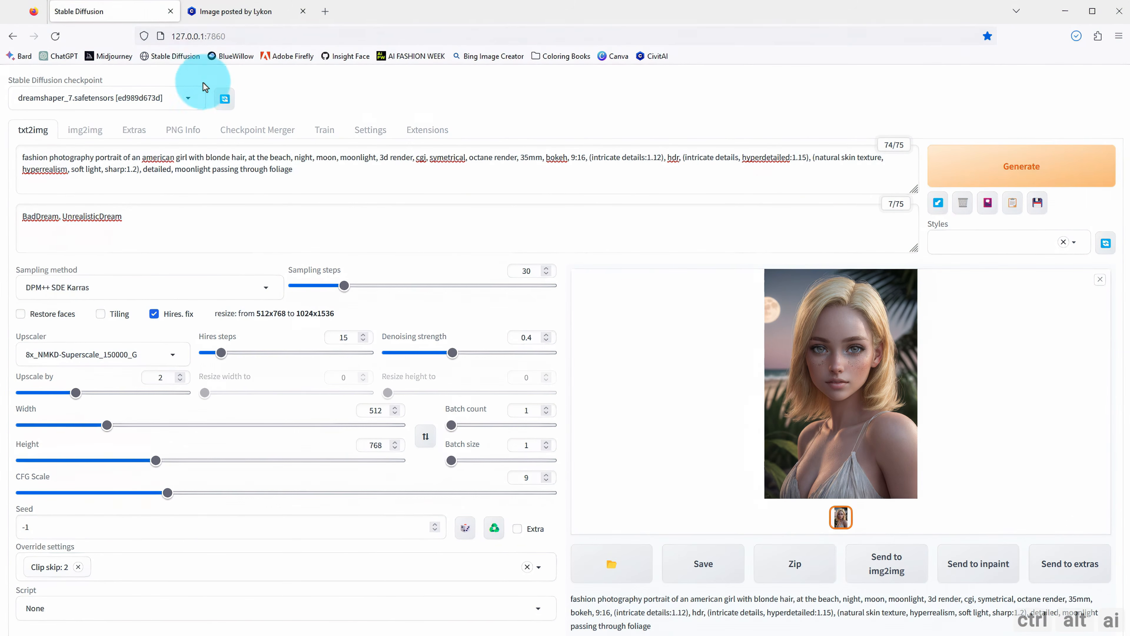
pyautogui.click(182, 129)
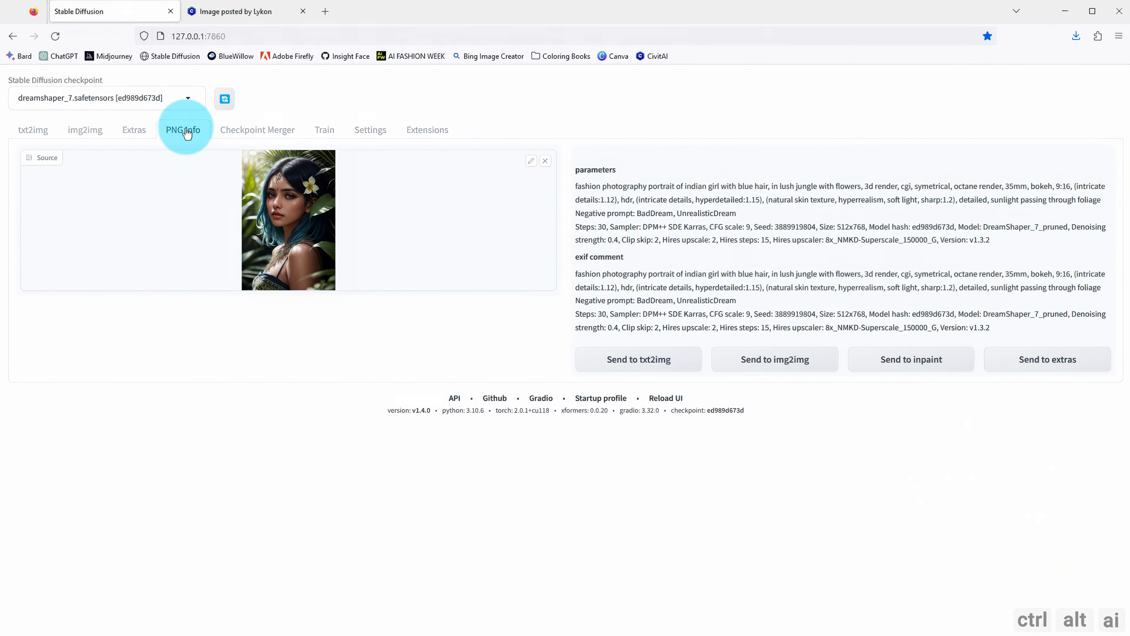
pyautogui.click(545, 161)
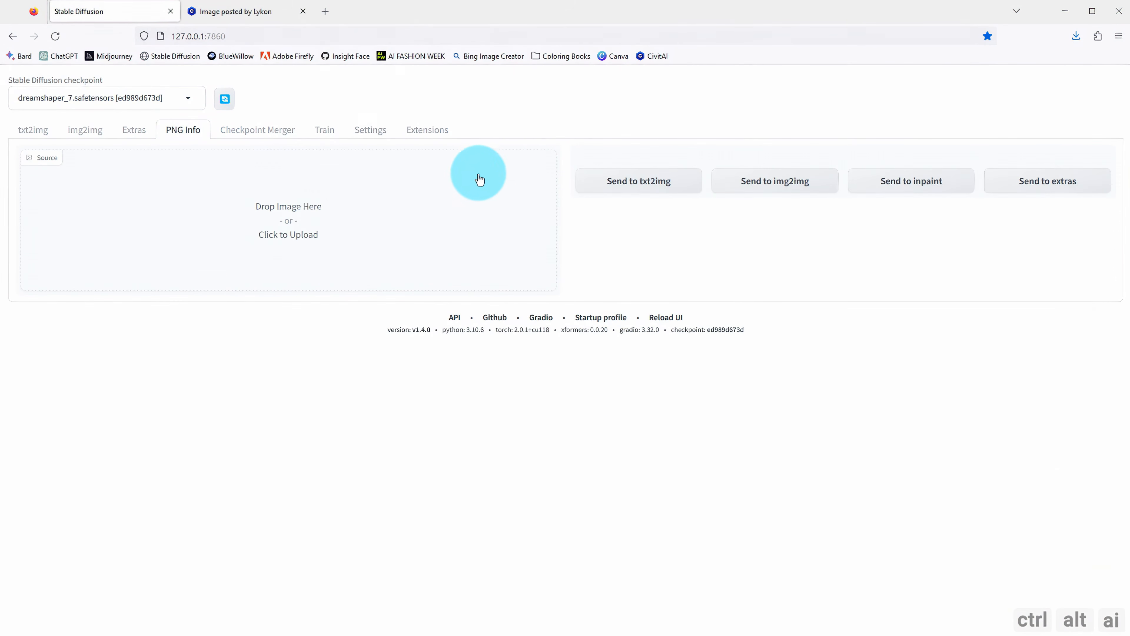
pyautogui.click(329, 215)
pyautogui.doubleClick(263, 276)
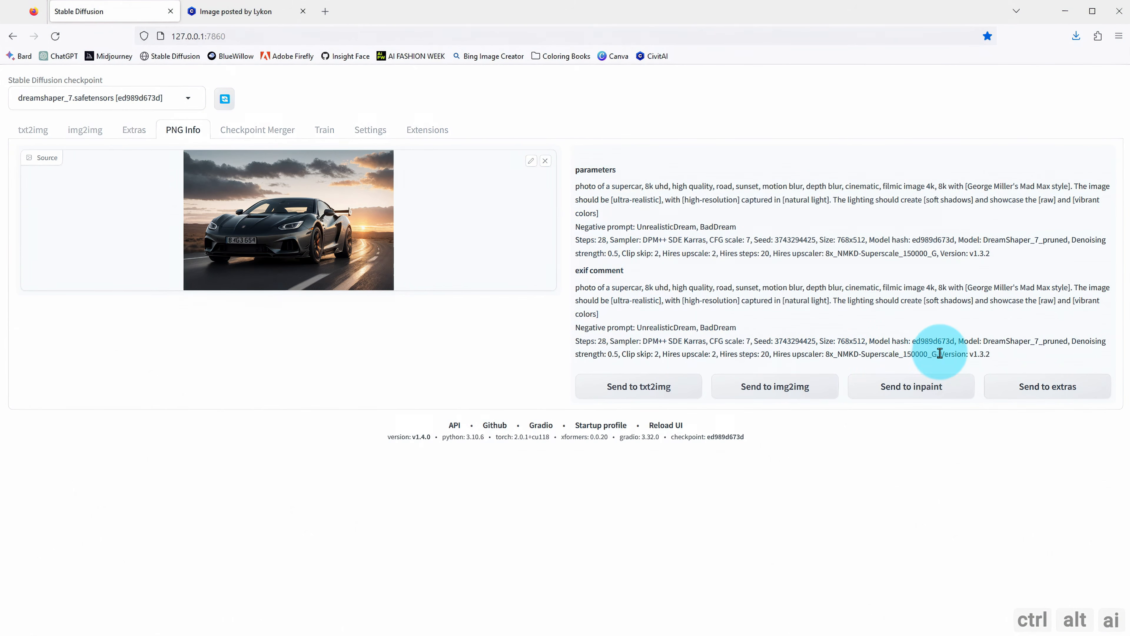
pyautogui.click(636, 387)
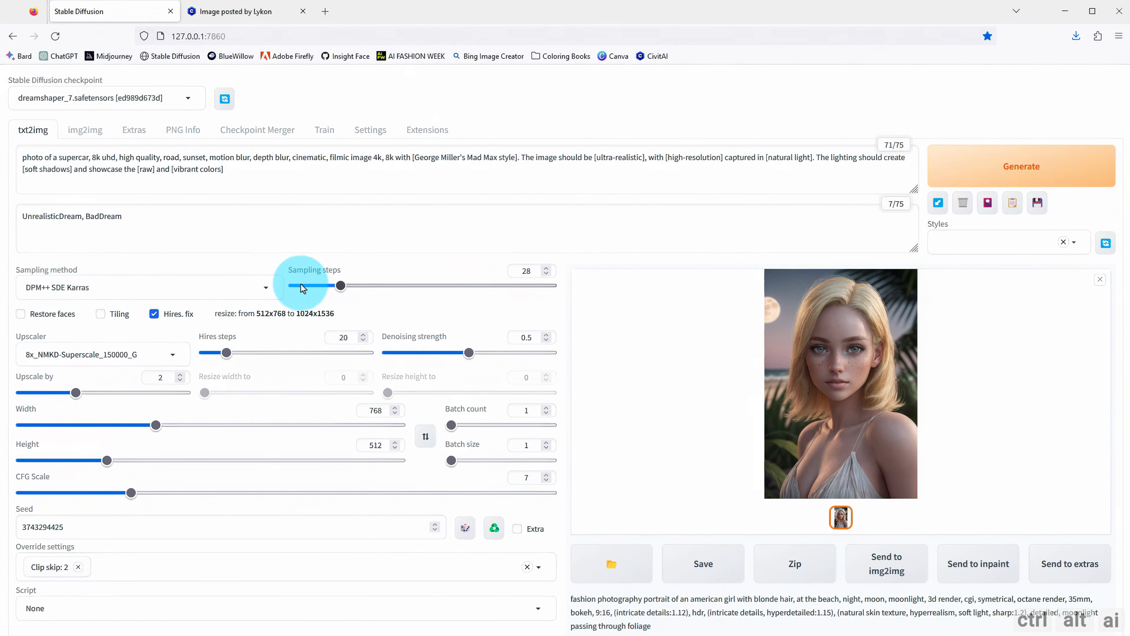
# Generate the supercar image from the imported parameters and inspect it enlarged
pyautogui.click(976, 177)
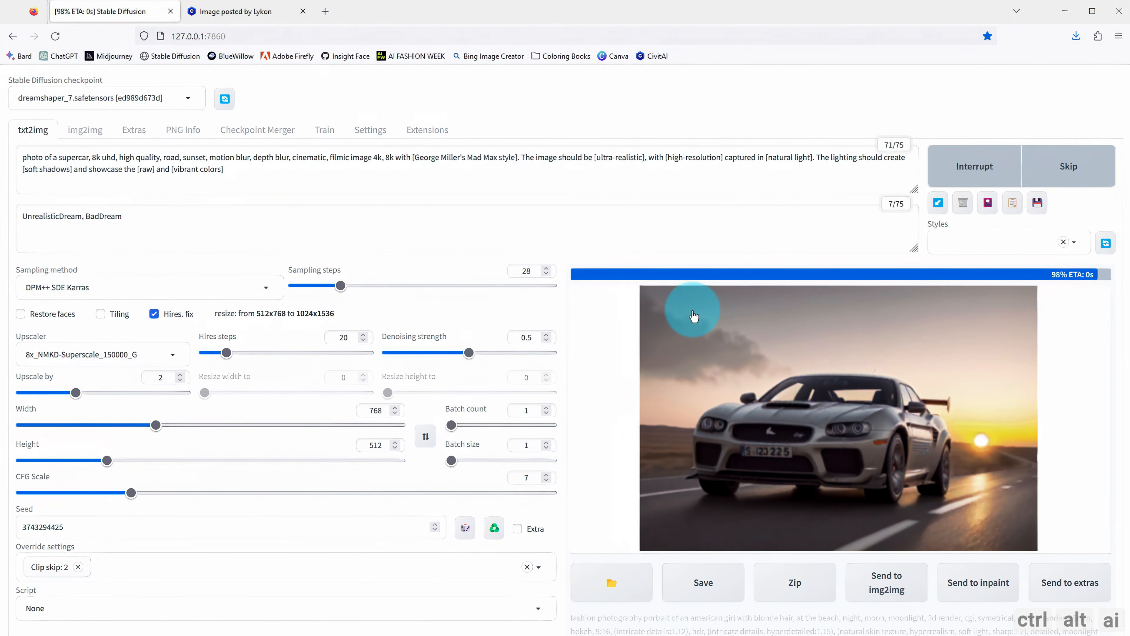
pyautogui.click(837, 400)
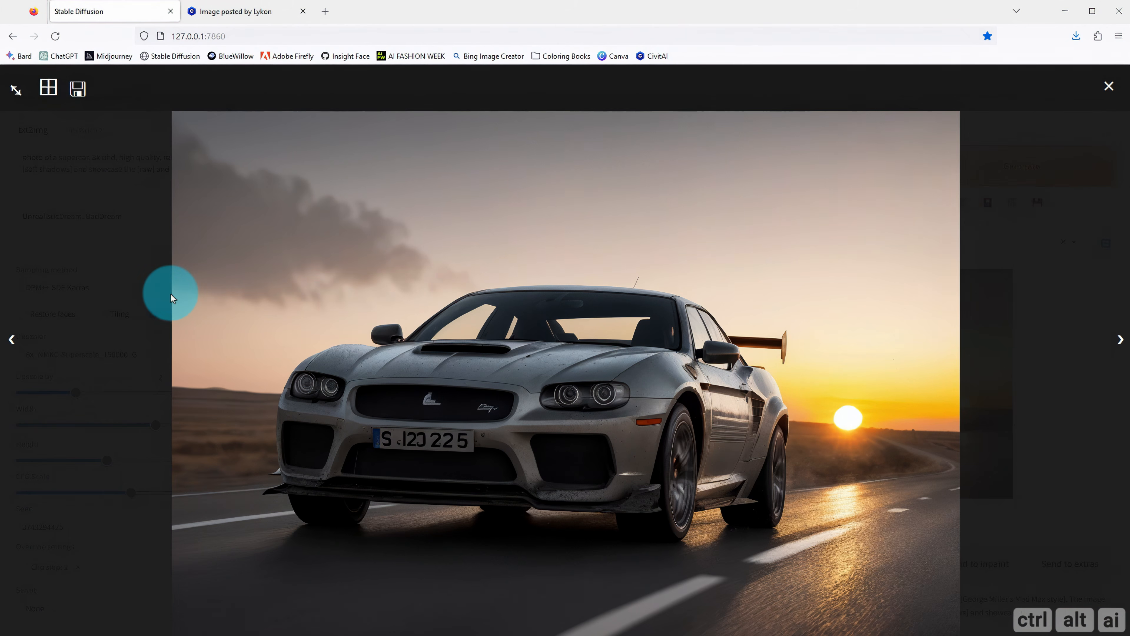
pyautogui.click(145, 285)
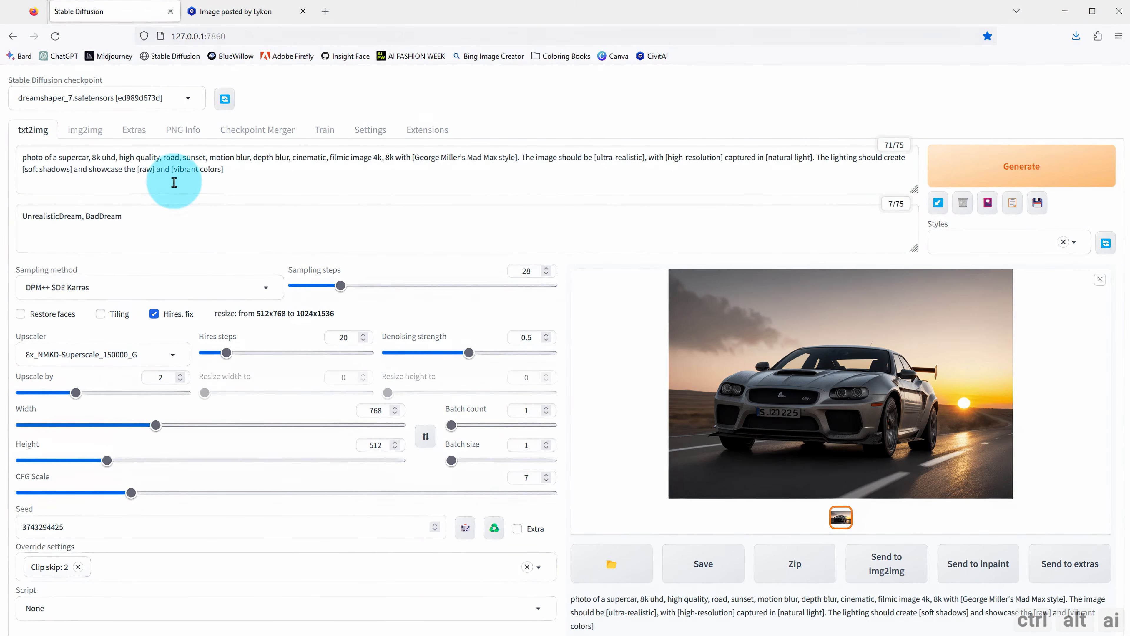
# Replace "supercar" with "lamborghini" in the positive prompt
pyautogui.doubleClick(75, 159)
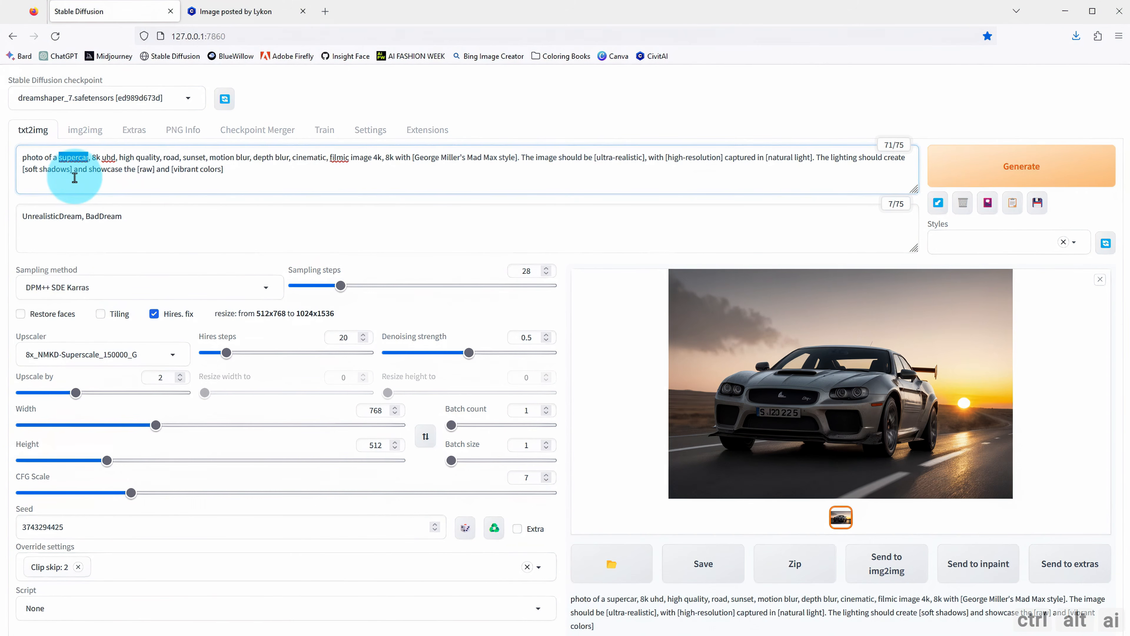
pyautogui.write('lamborg')
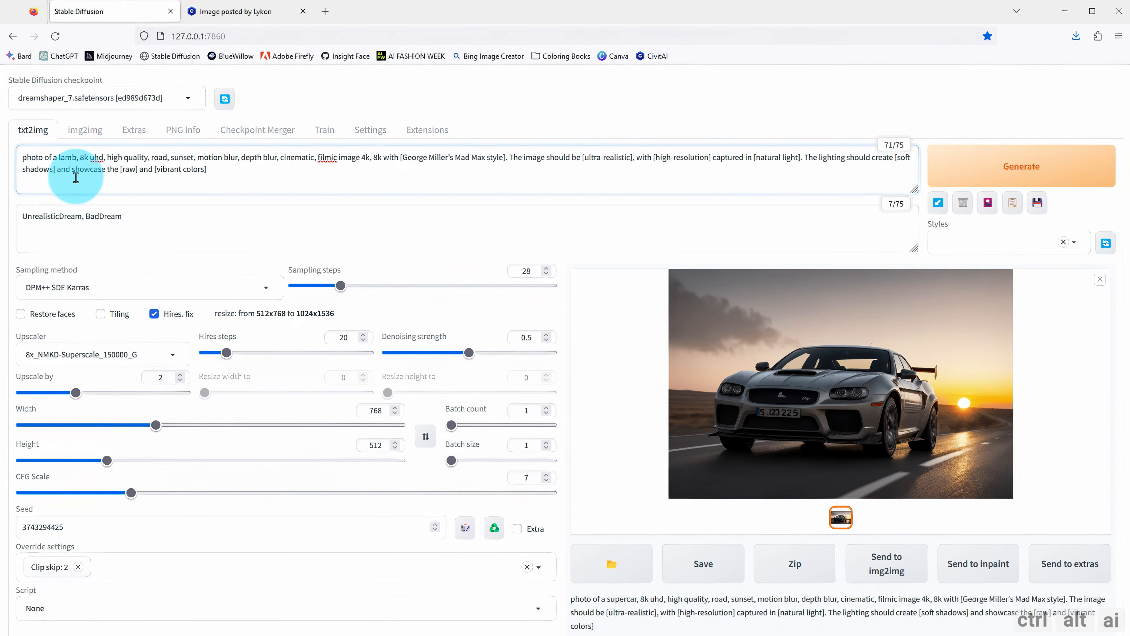
pyautogui.write('hini')
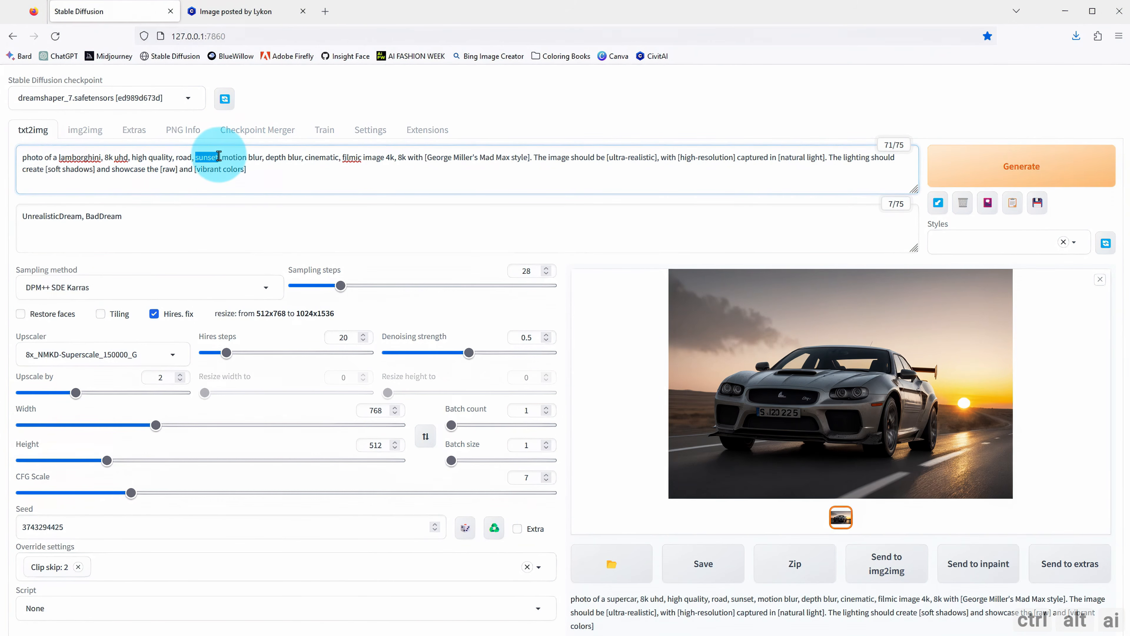
# Replace "high quality, road" in the positive prompt with "iceland, northen lights"
pyautogui.click(202, 157)
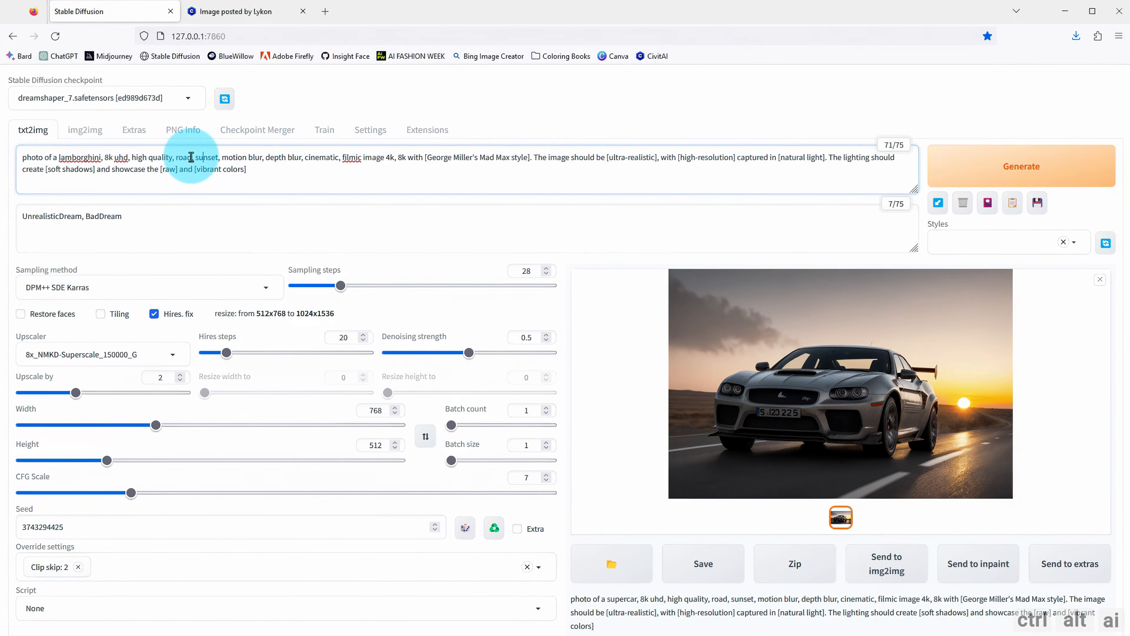
pyautogui.moveTo(191, 156); pyautogui.dragTo(130, 158)
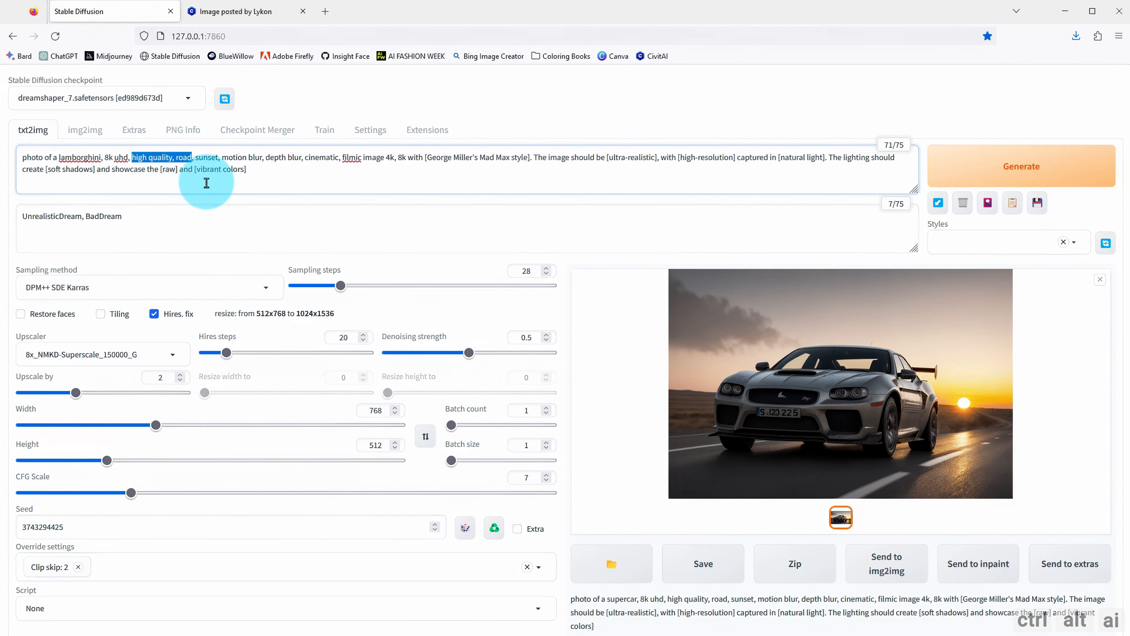
pyautogui.write('iceland')
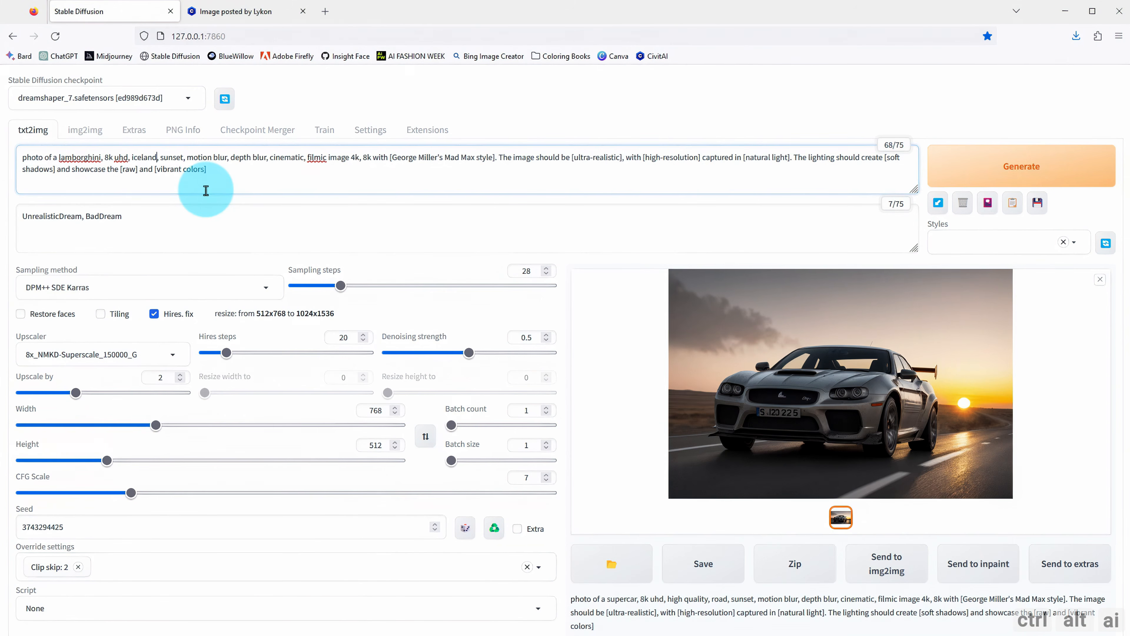
pyautogui.write(', northen ligh')
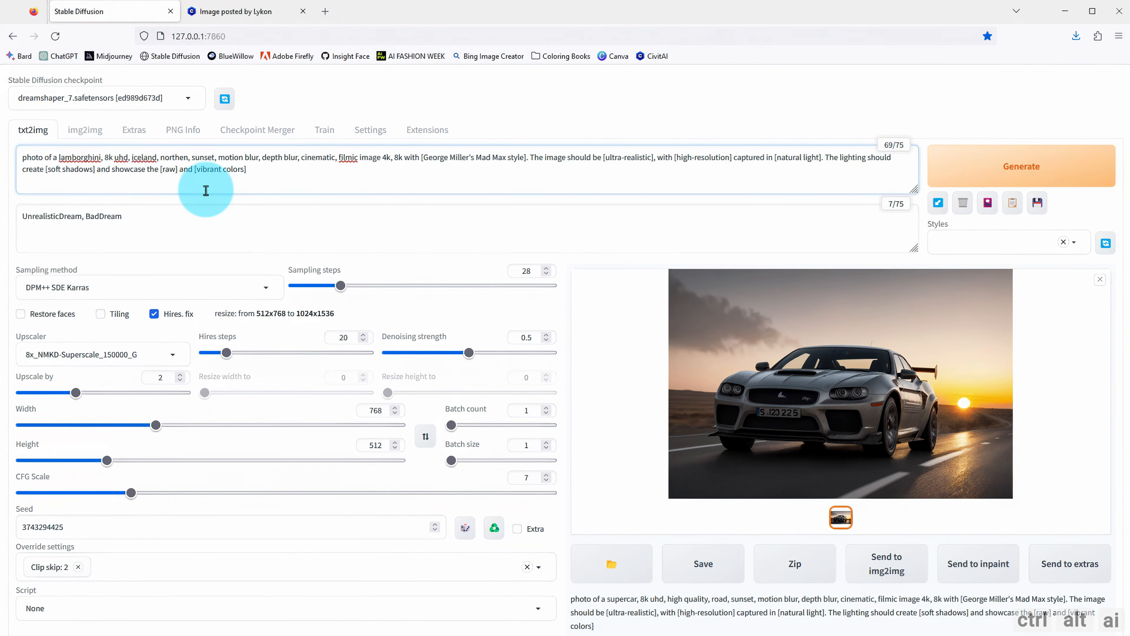
pyautogui.write('tr')
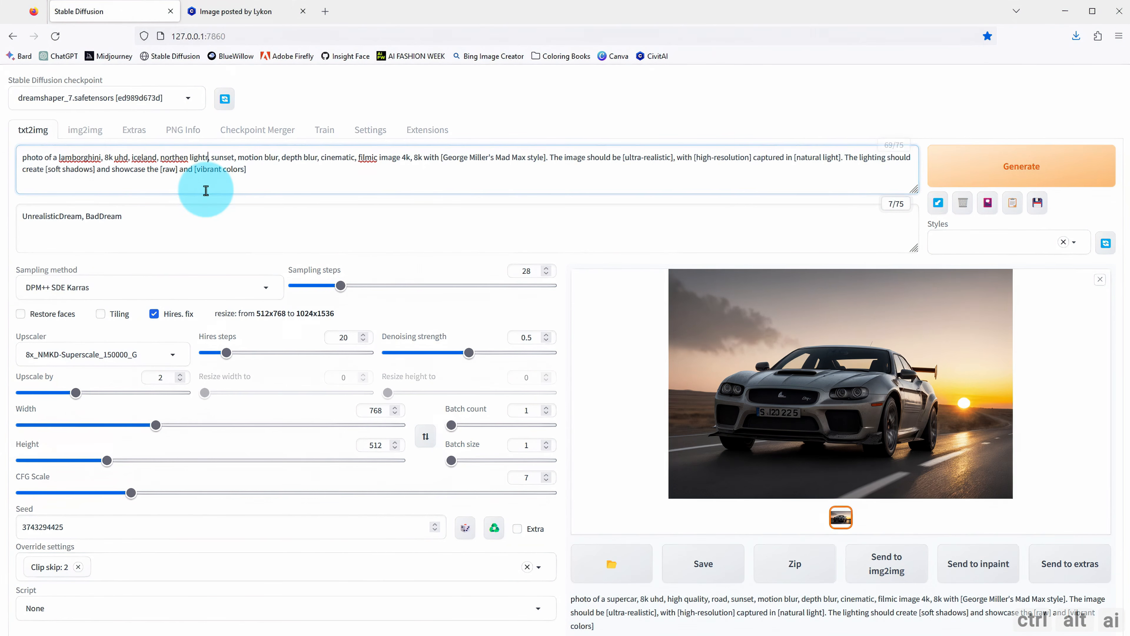
pyautogui.press('BackSpace')
pyautogui.write('s')
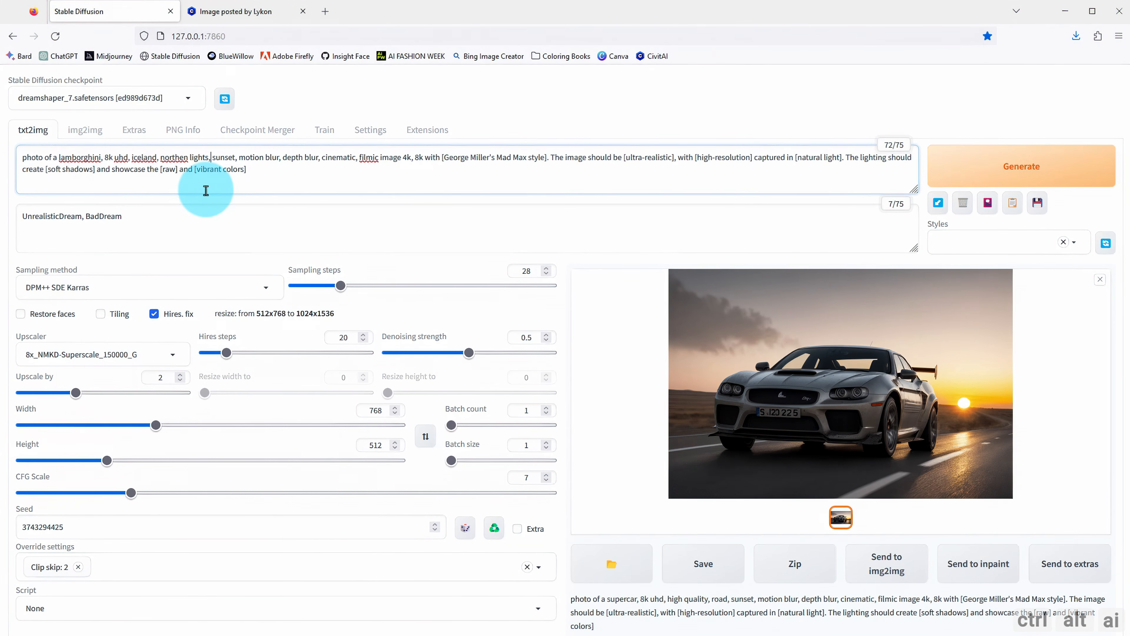
# Replace "sunset" in the positive prompt with "night"
pyautogui.press('BackSpace')
pyautogui.press('BackSpace')
pyautogui.press('BackSpace')
pyautogui.press('BackSpace')
pyautogui.press('BackSpace')
pyautogui.press('BackSpace')
pyautogui.press('BackSpace')
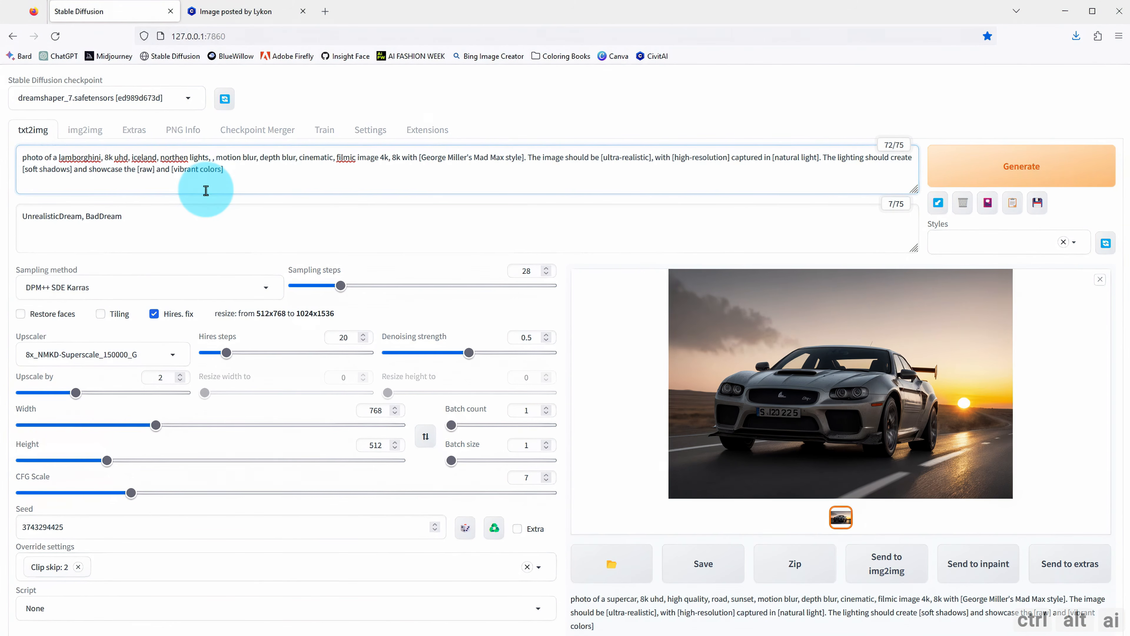
pyautogui.write('night')
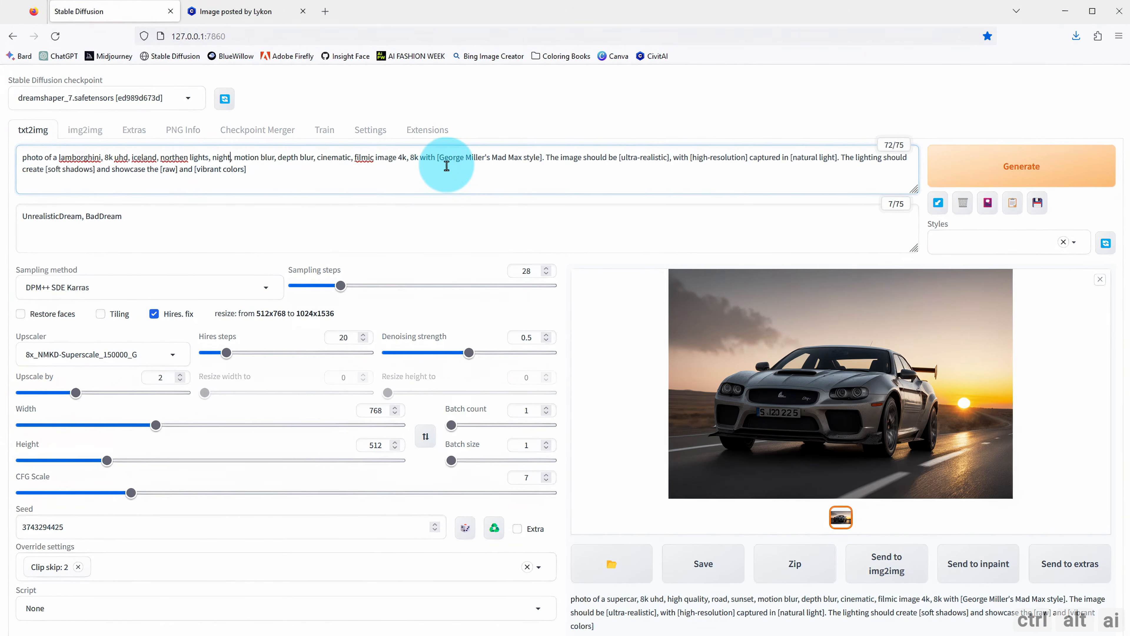
# Generate the image from the Iceland northern lights prompt and inspect the car enlarged
pyautogui.click(1021, 174)
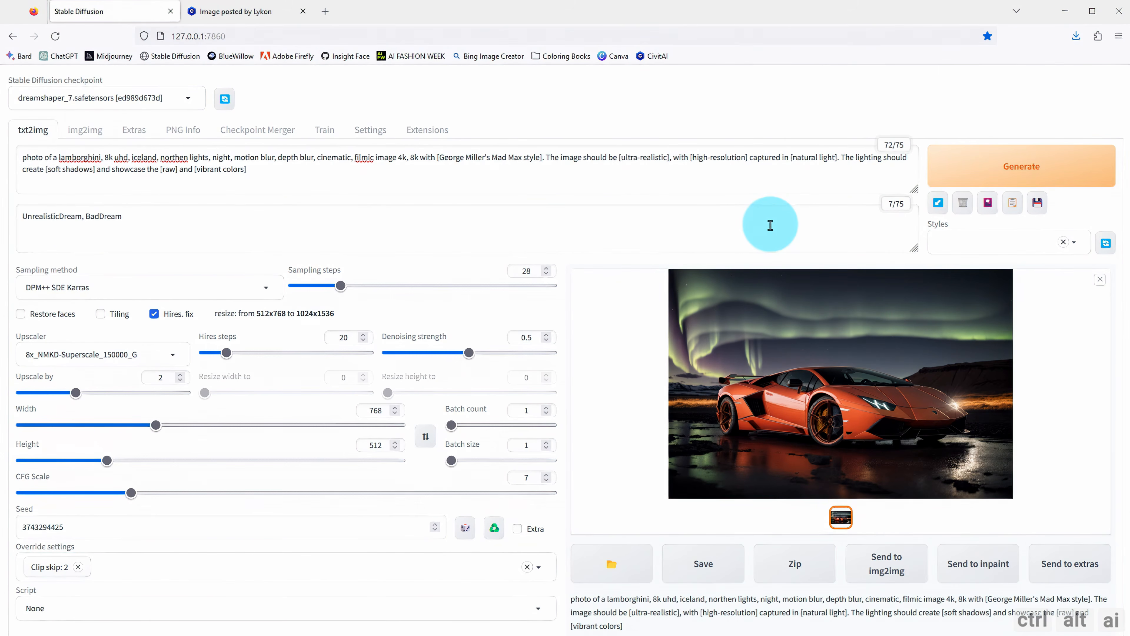
pyautogui.click(742, 391)
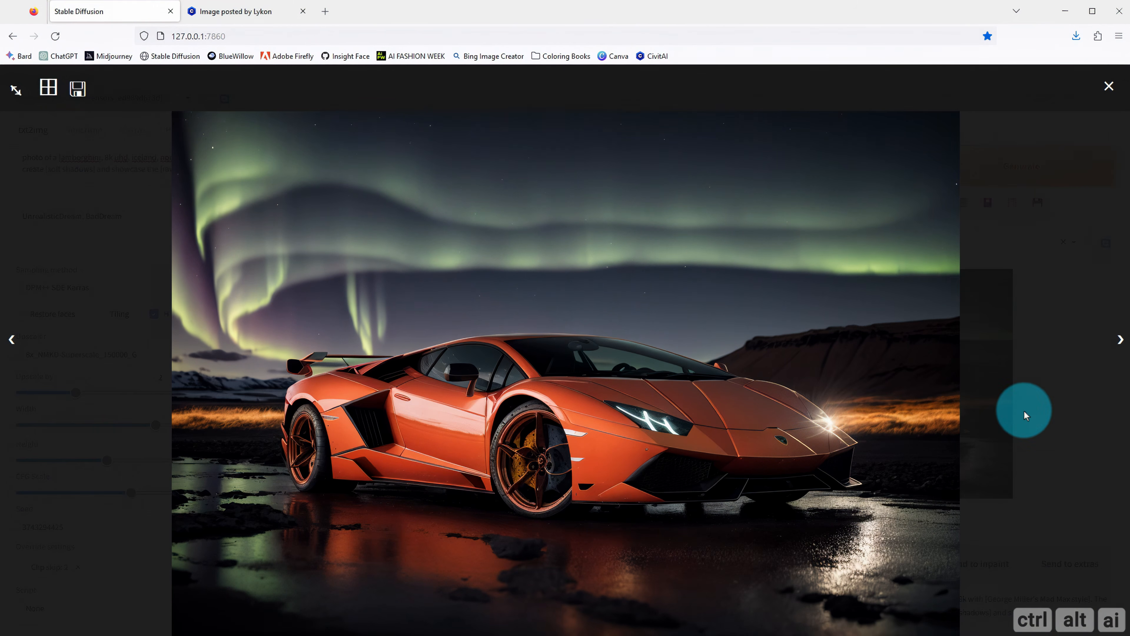
pyautogui.click(1010, 398)
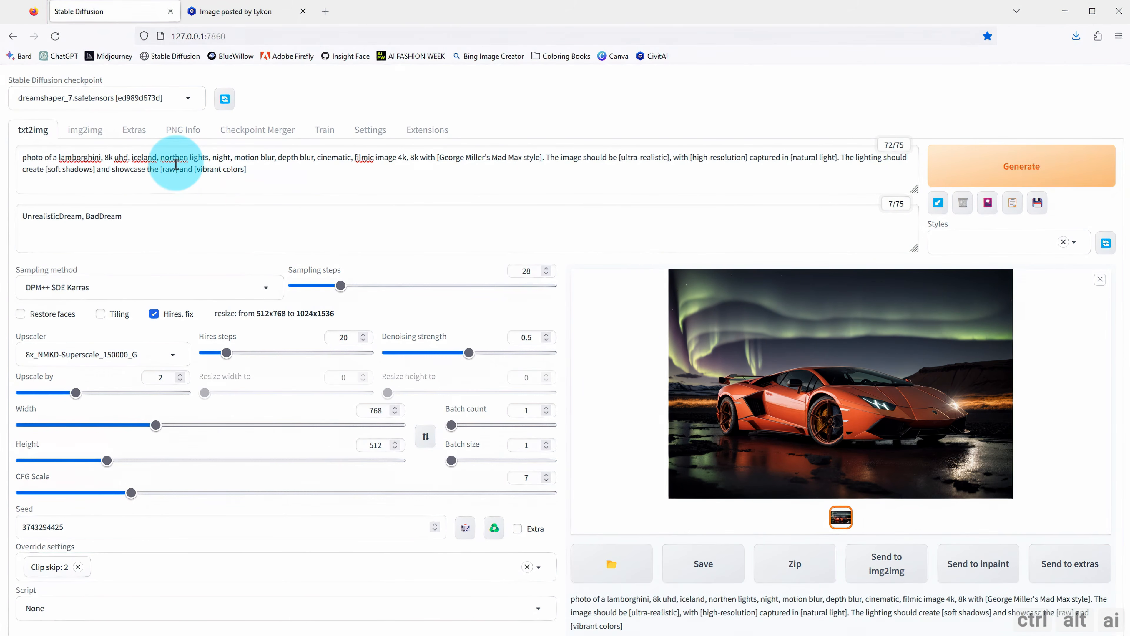
# Add "ice lagoon black beach" after "iceland" in the positive prompt and "blue" before "lamborghini"
pyautogui.click(156, 158)
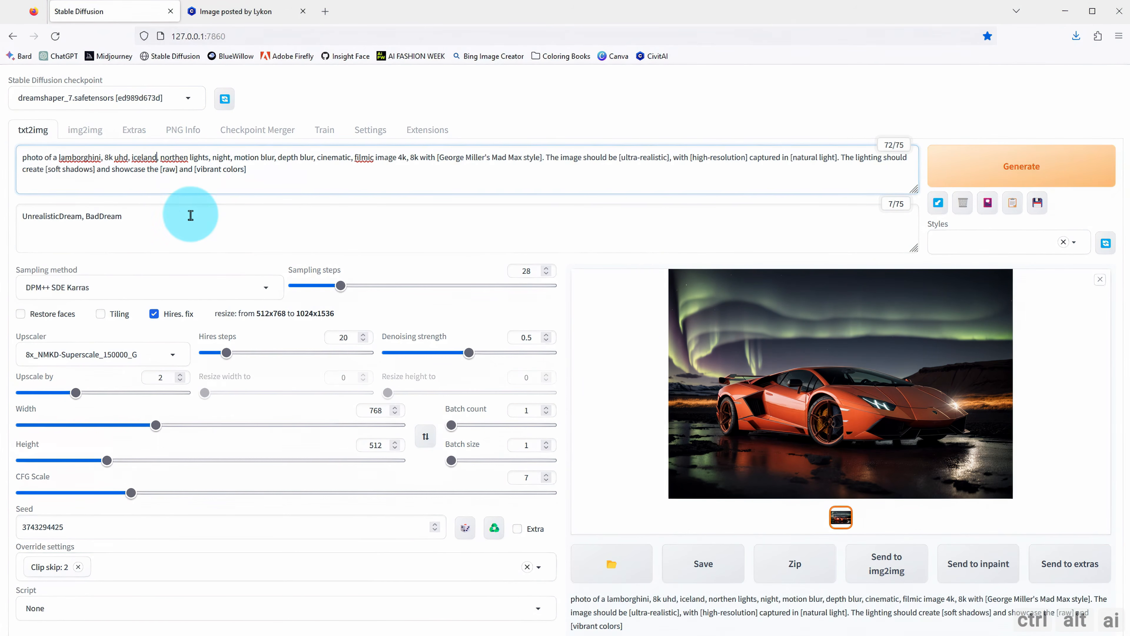
pyautogui.write(', ')
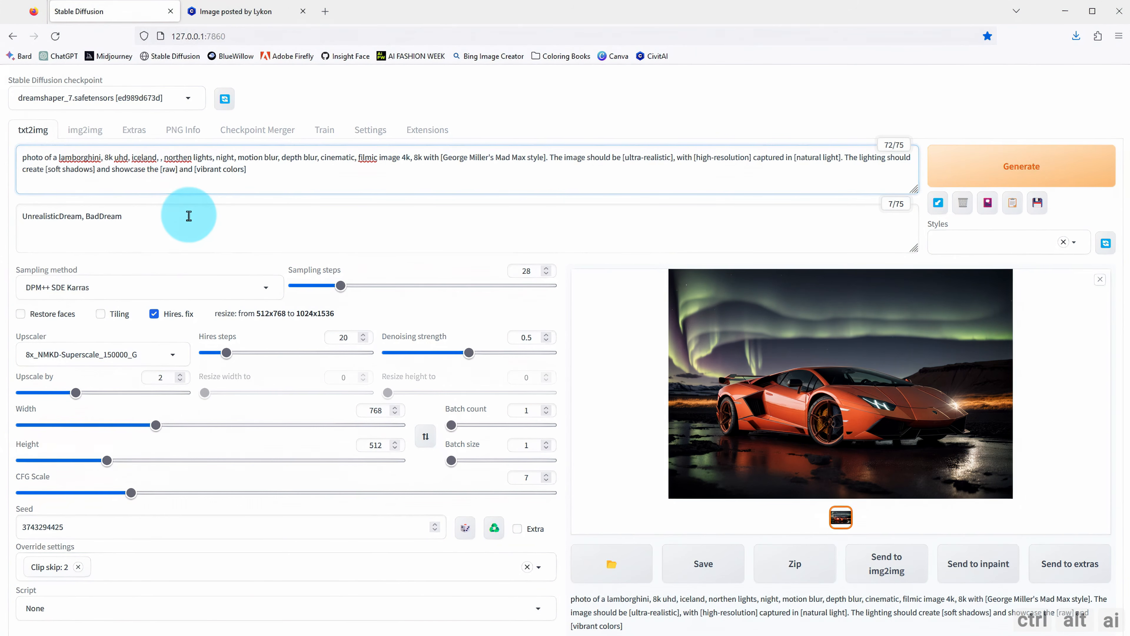
pyautogui.write('ice lagoo')
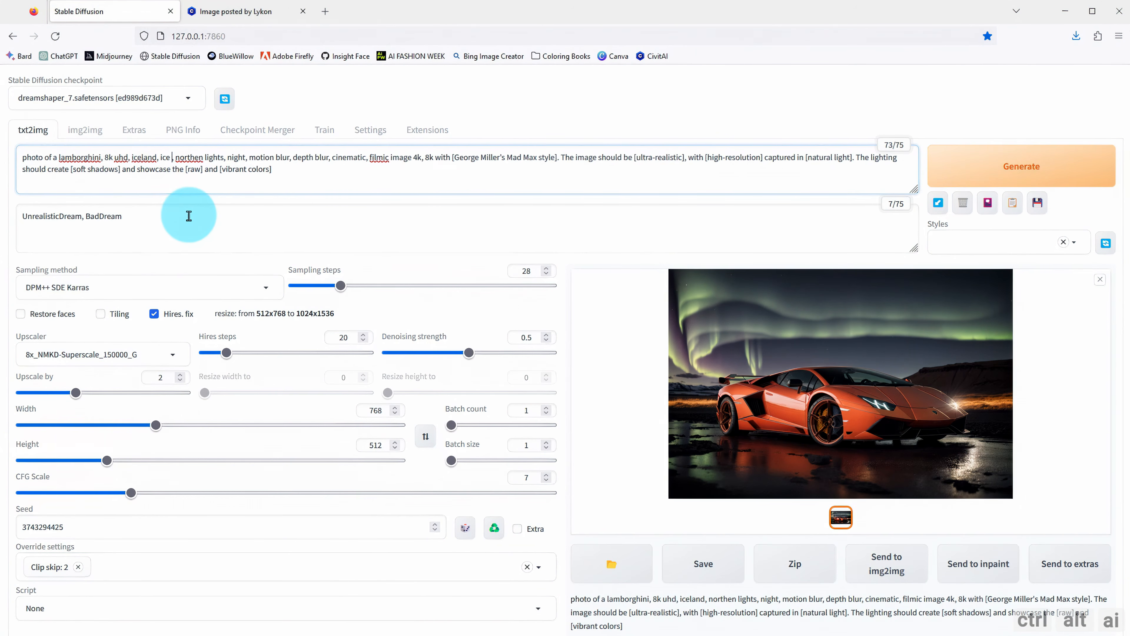
pyautogui.write('n')
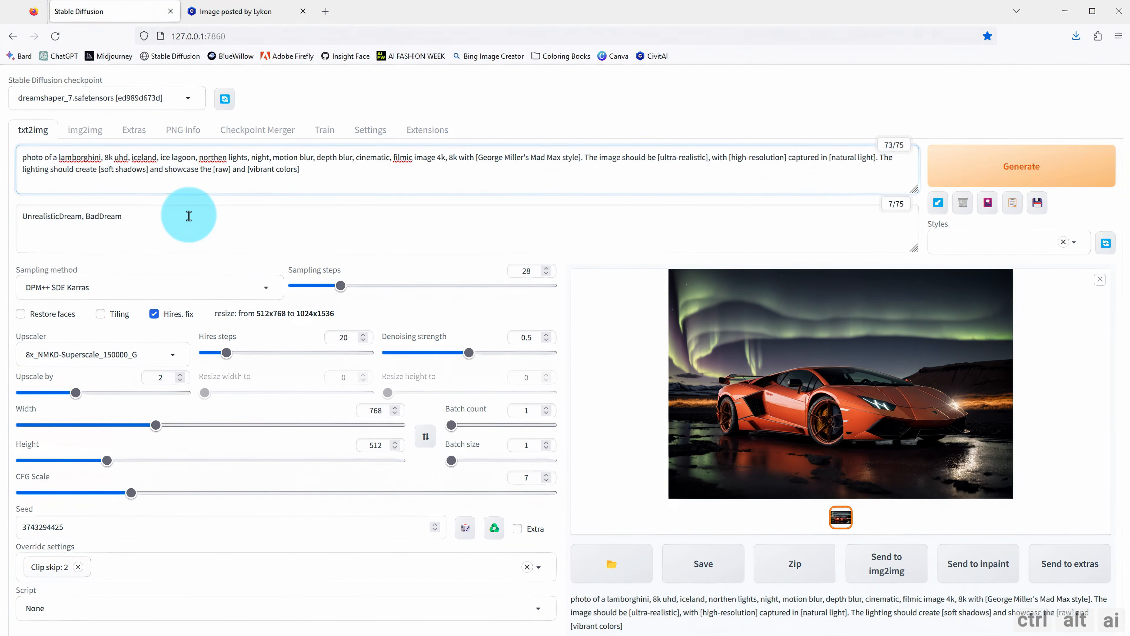
pyautogui.write(' black bea')
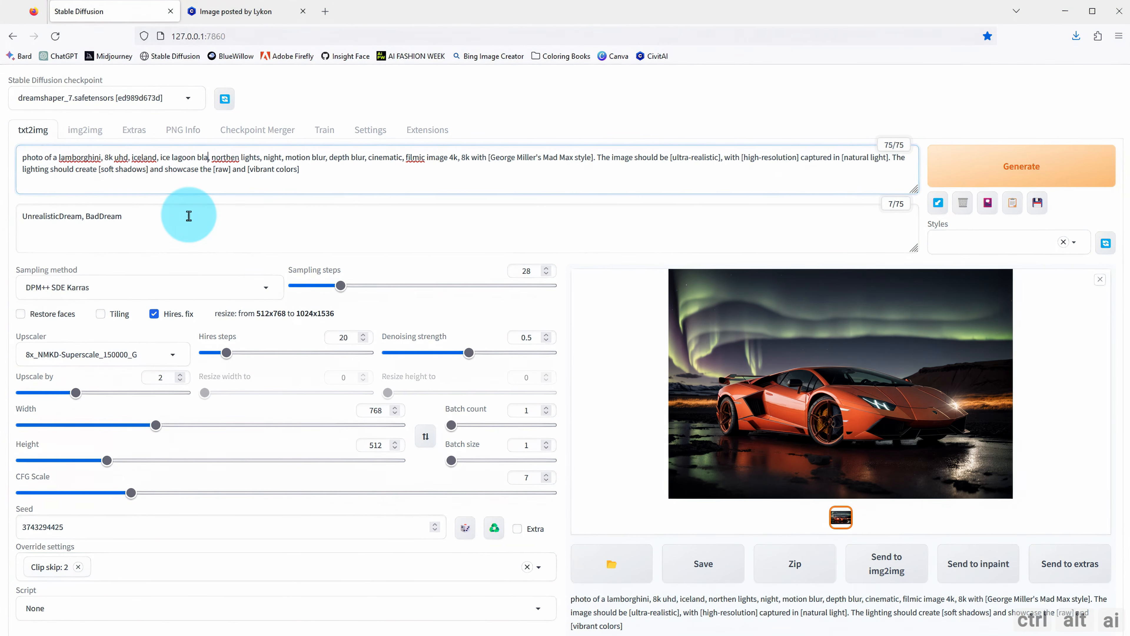
pyautogui.write('ch')
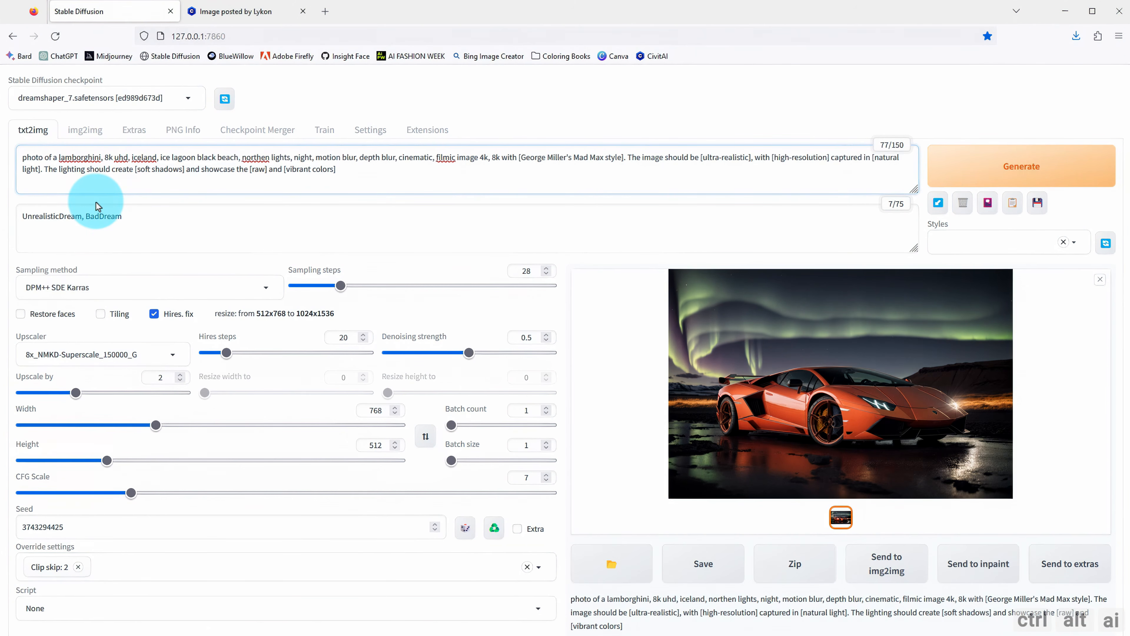
pyautogui.write('blue')
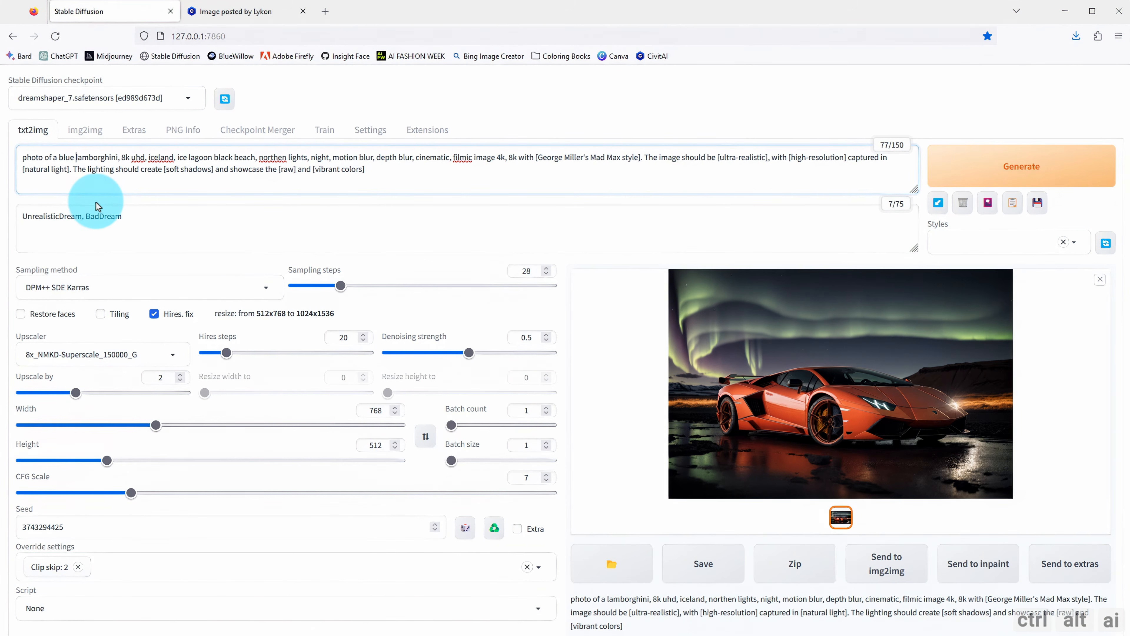
# Generate the image from the blue lamborghini prompt and inspect the result enlarged
pyautogui.click(981, 169)
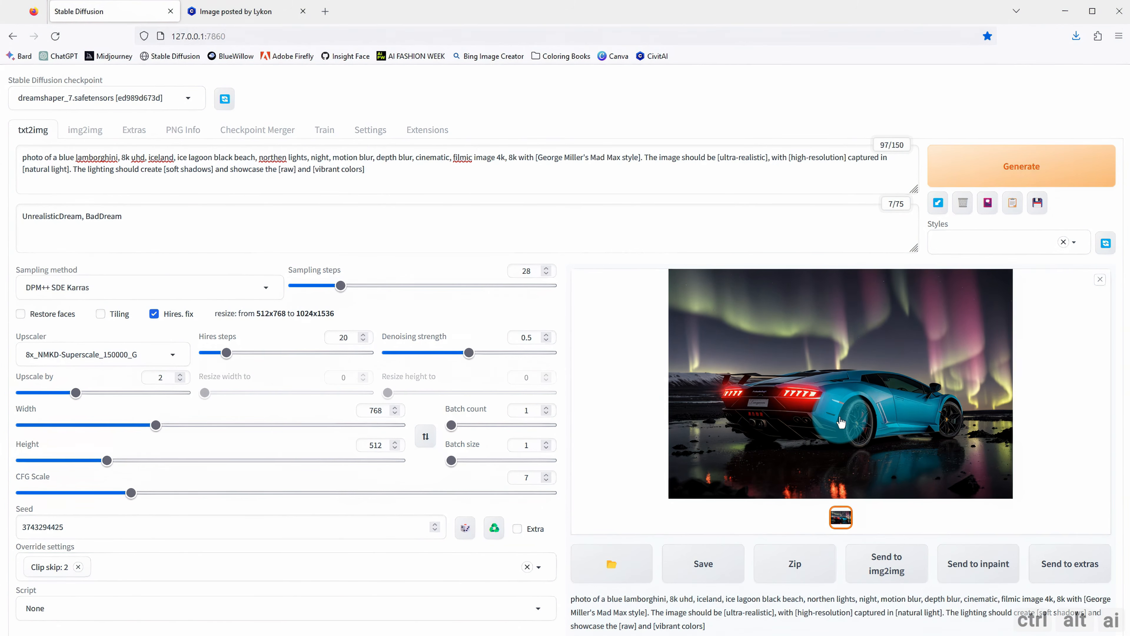
pyautogui.click(841, 422)
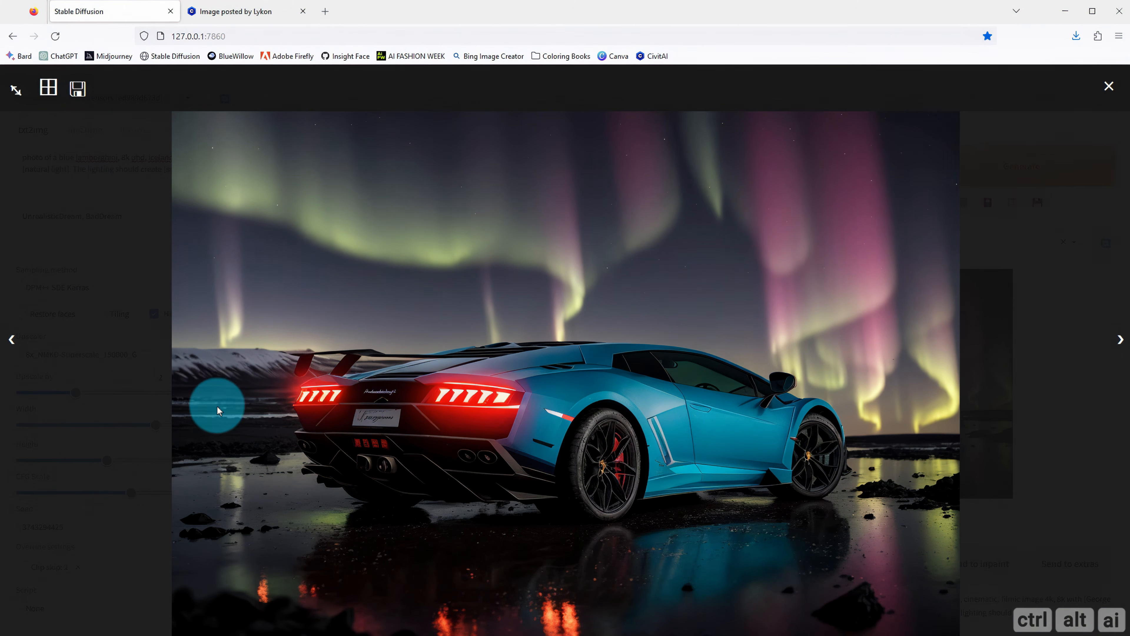
pyautogui.click(115, 396)
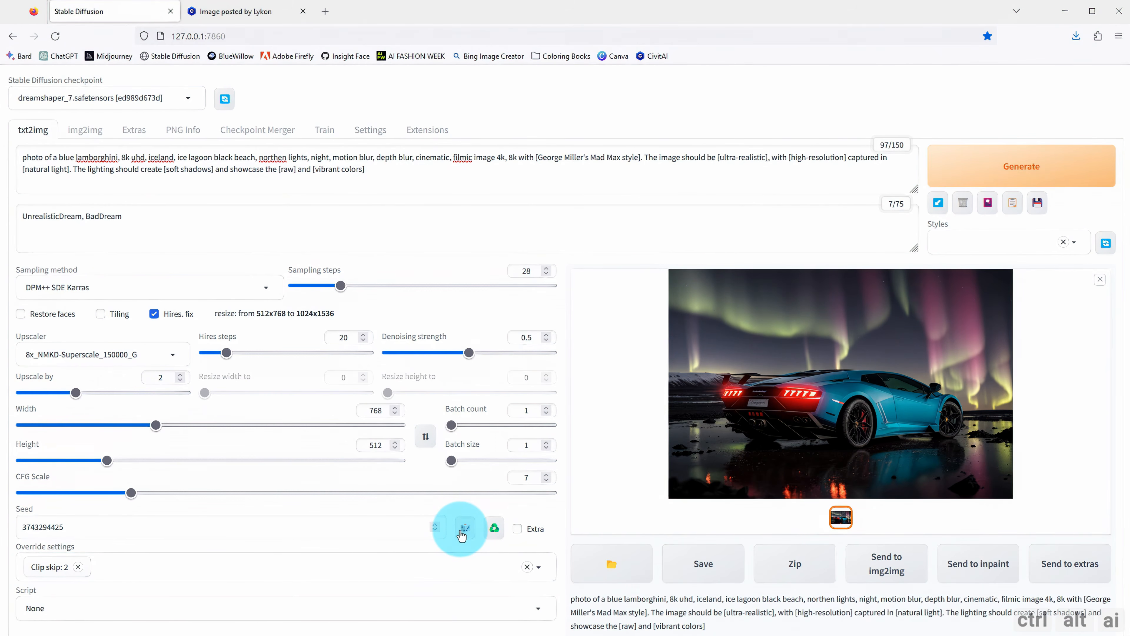
# Set the seed to random (-1) and generate another blue lamborghini image, viewing it enlarged
pyautogui.click(1018, 171)
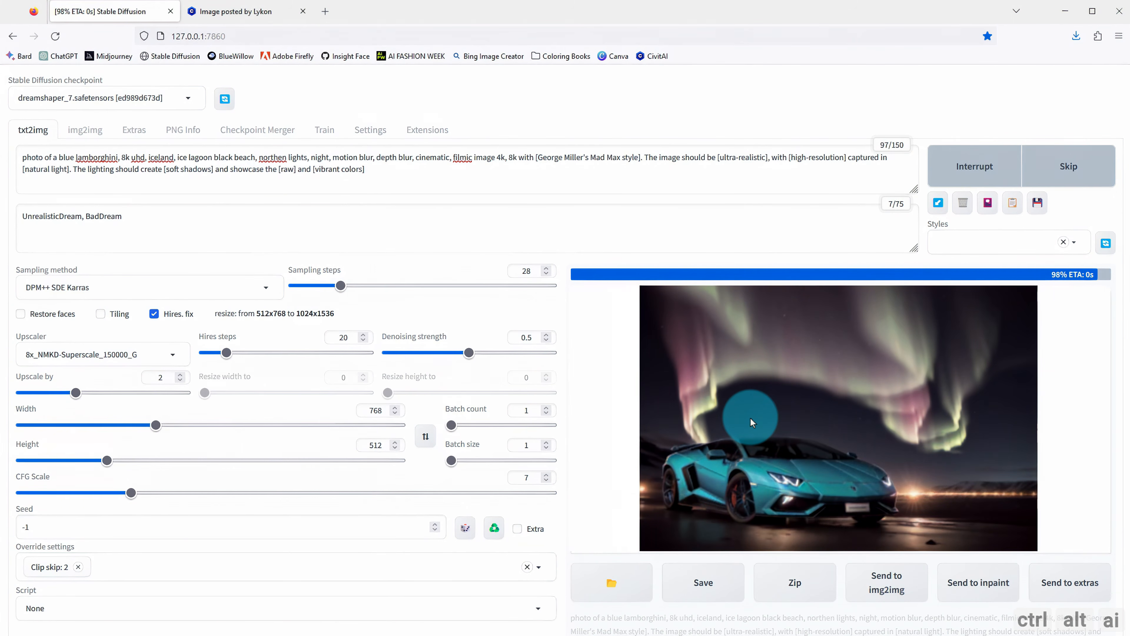
pyautogui.click(878, 428)
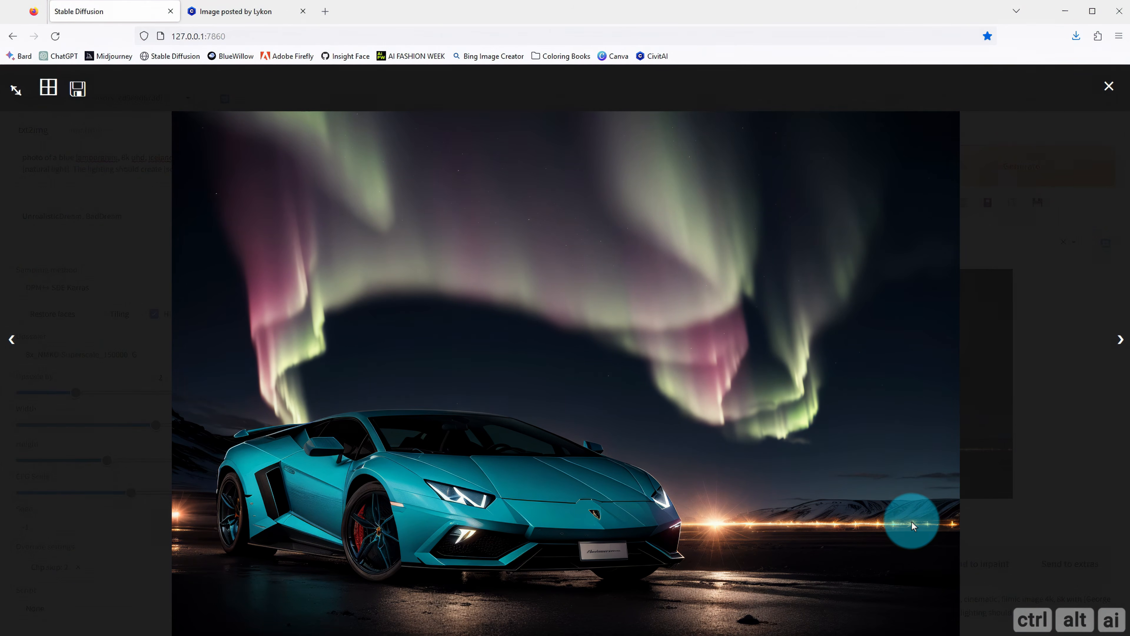
pyautogui.click(1019, 480)
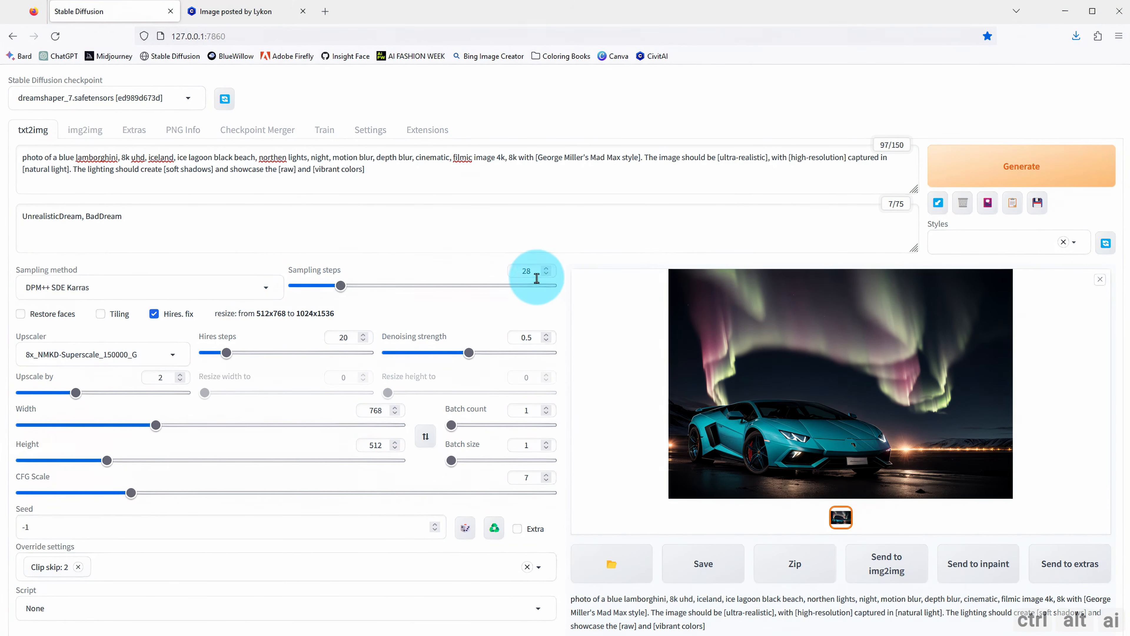
# Raise the sampling steps to 60, then generate the blue lamborghini image again and inspect it enlarged
pyautogui.moveTo(340, 288); pyautogui.dragTo(390, 290)
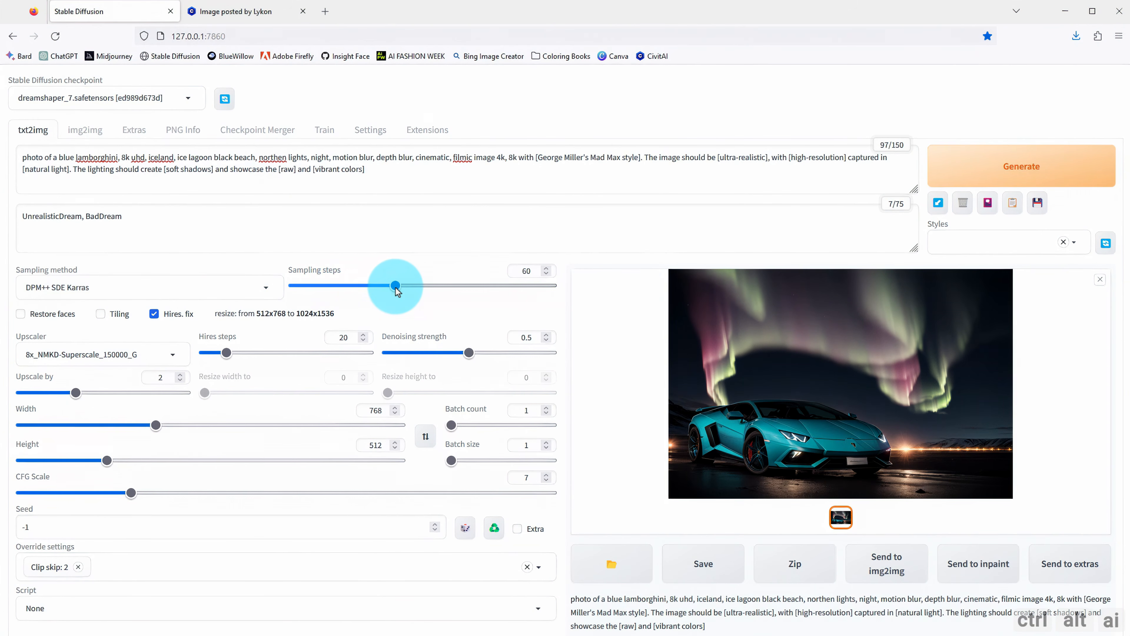
pyautogui.click(1005, 172)
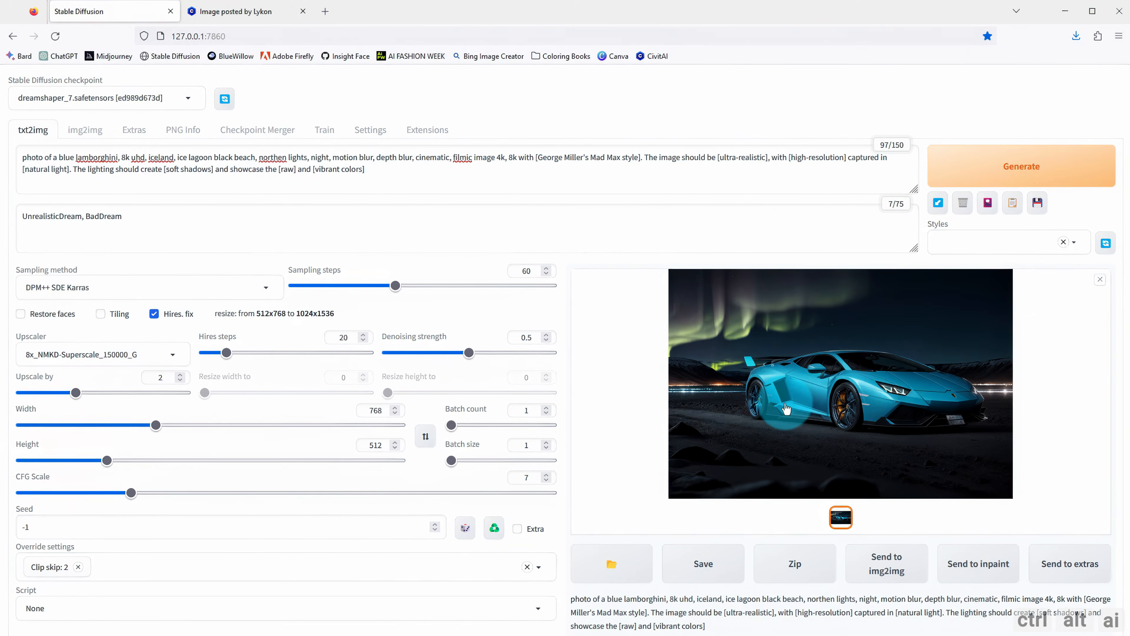
pyautogui.click(774, 417)
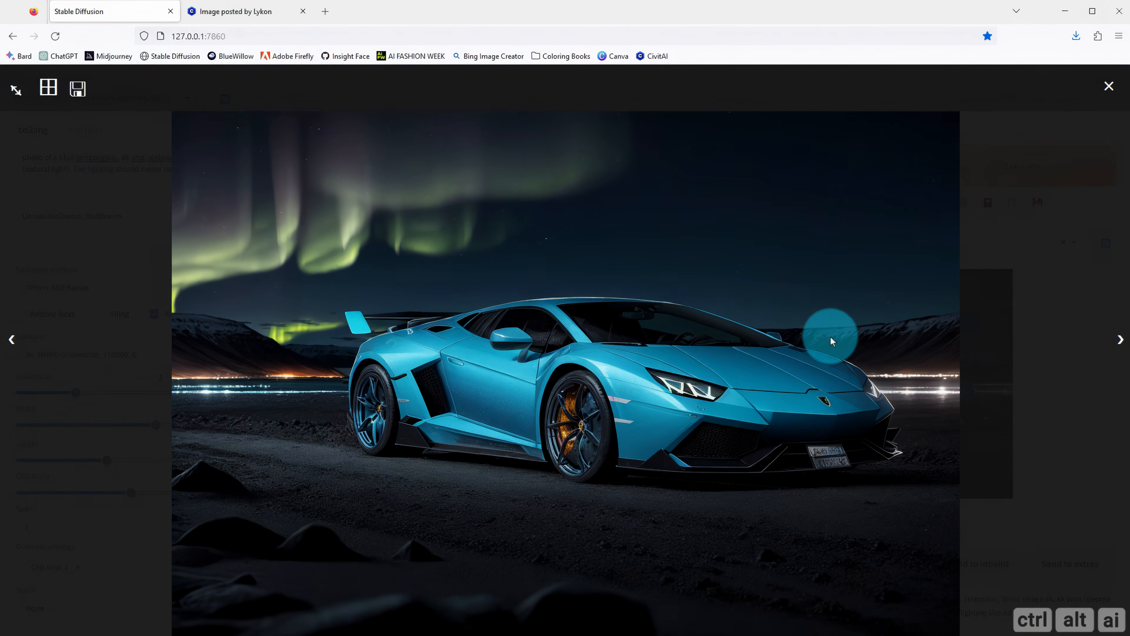
pyautogui.click(1013, 356)
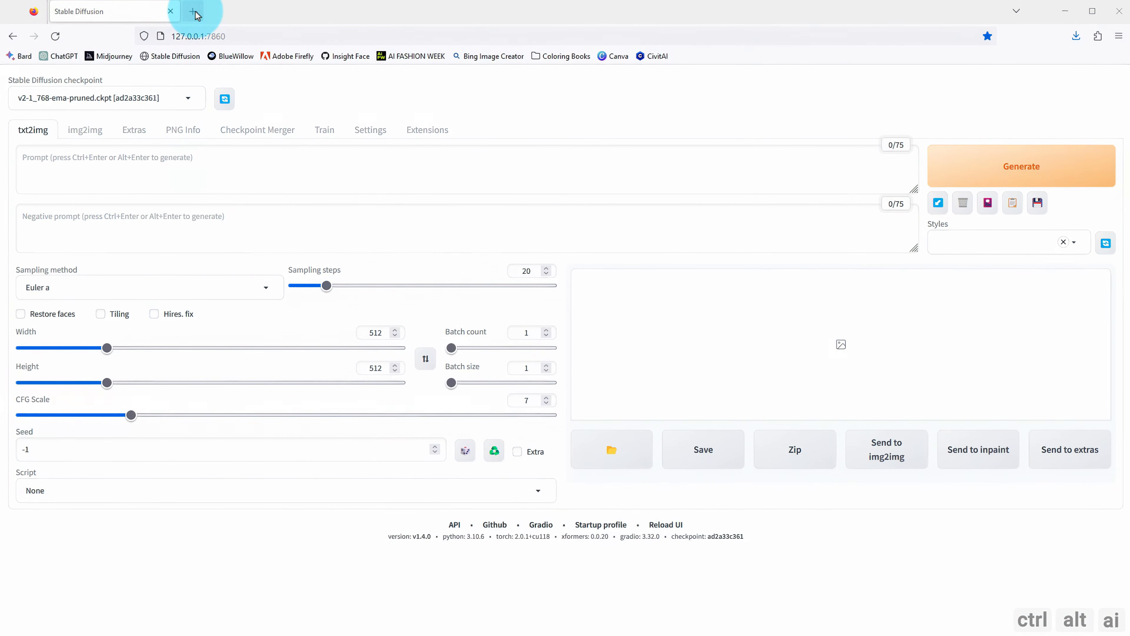
# Open CivitAI in a new browser tab and, from the liked models, open the 3D rendering style LORA page
pyautogui.click(194, 12)
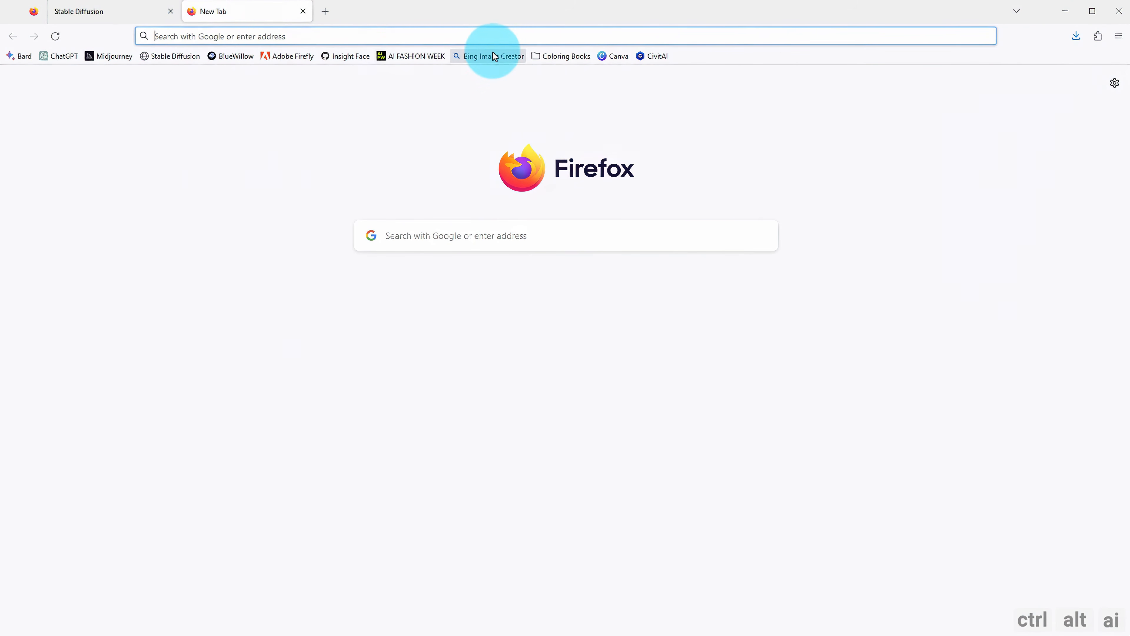
pyautogui.click(662, 57)
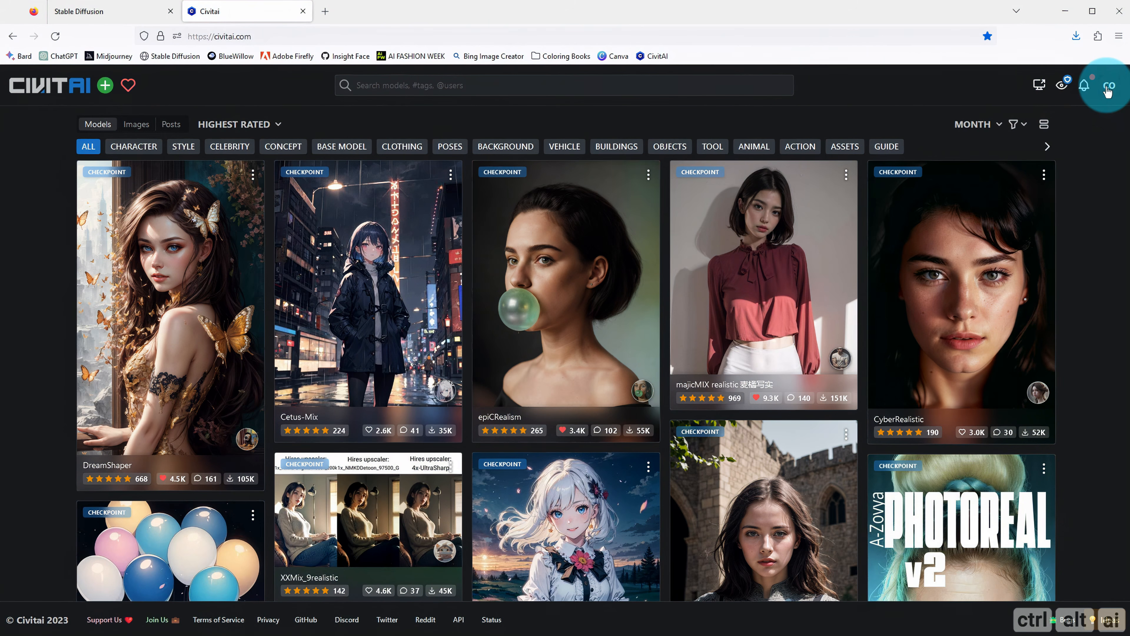
pyautogui.click(1108, 88)
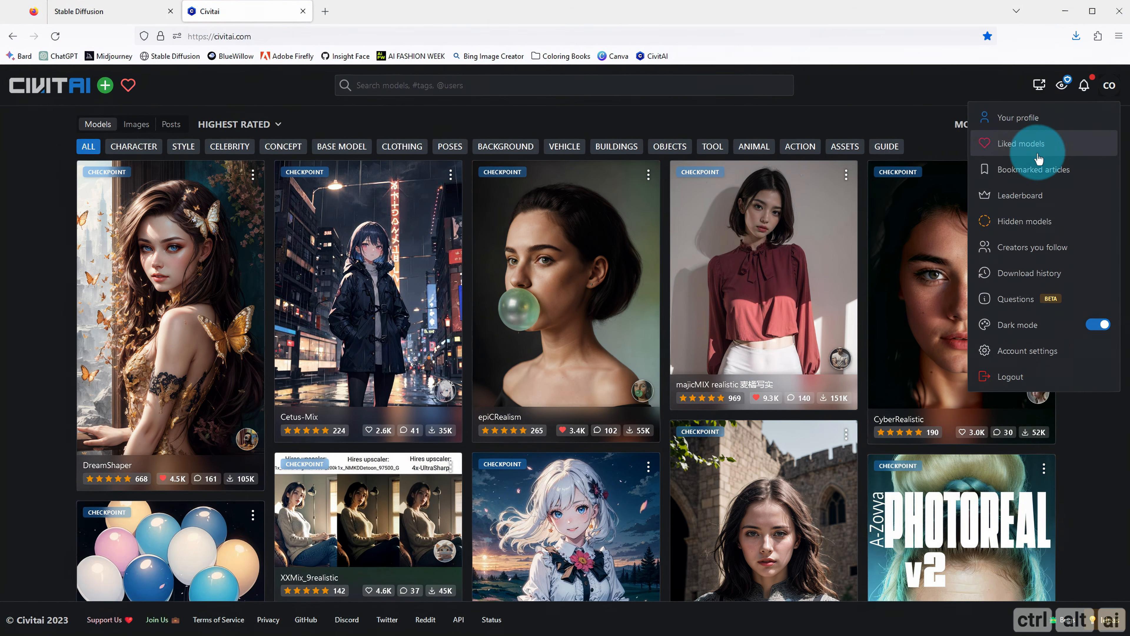
pyautogui.click(994, 150)
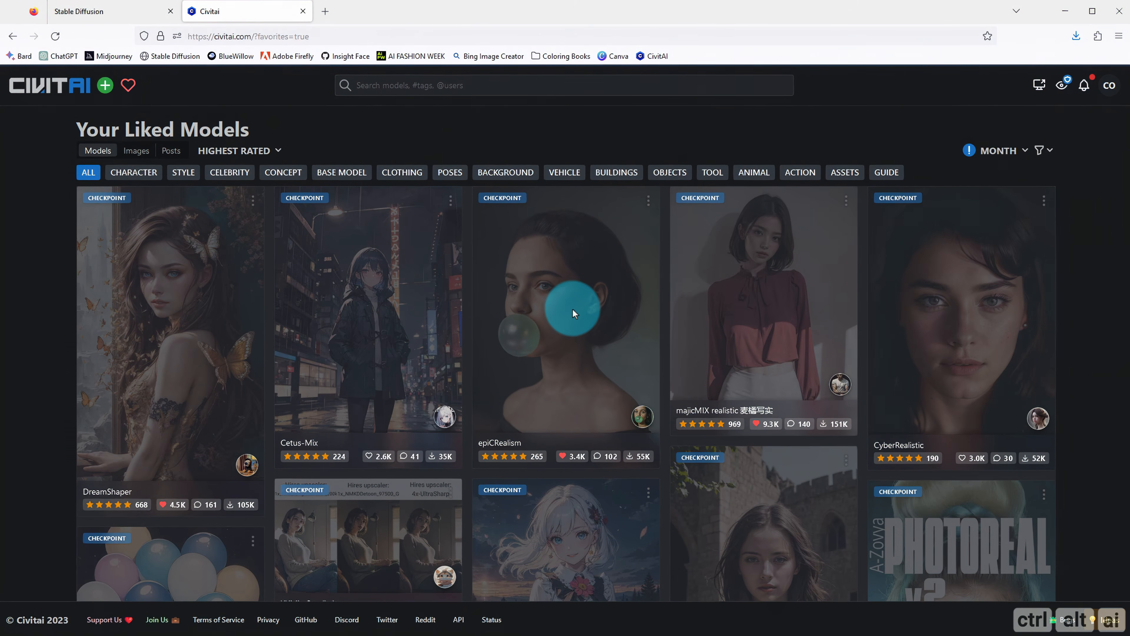
pyautogui.scroll(-5, 727, 354)
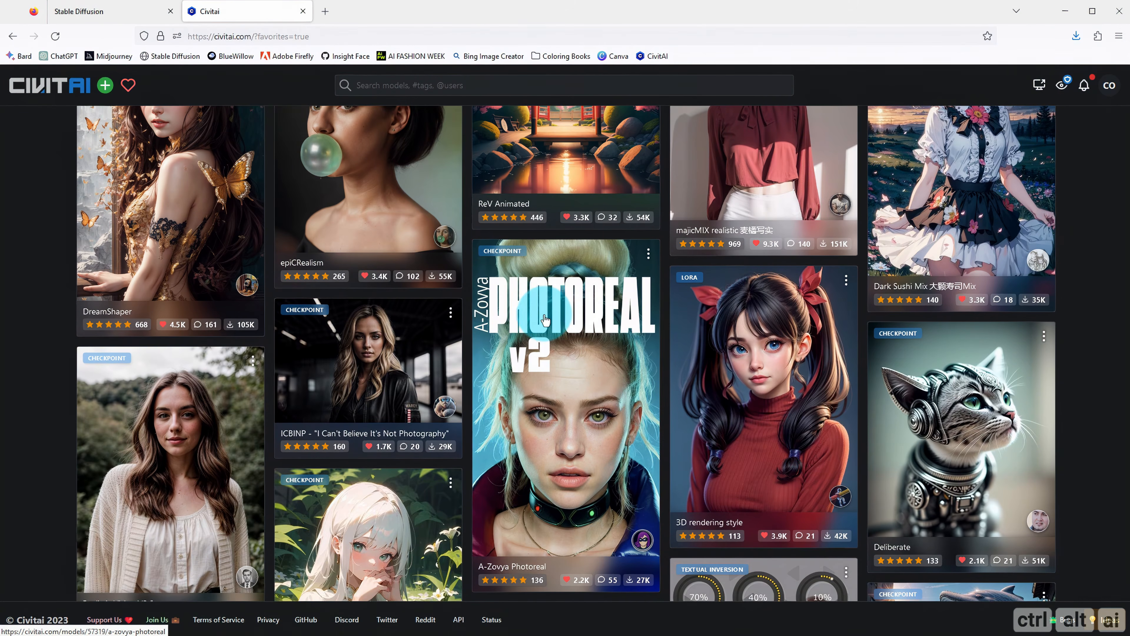
pyautogui.click(728, 354)
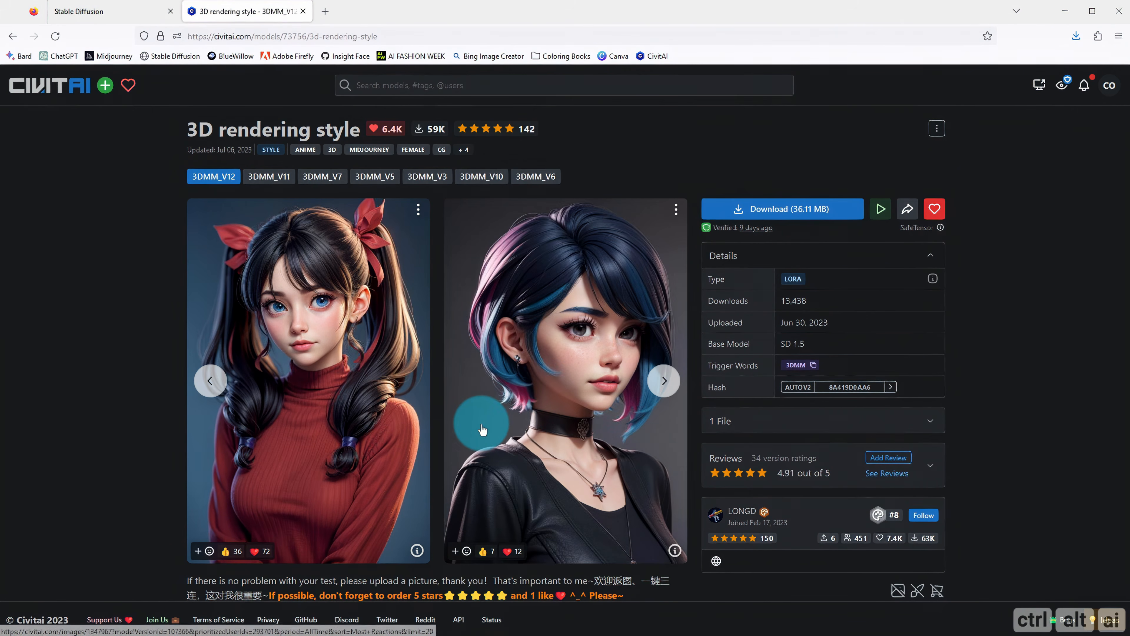
# Examine the 3D rendering style page and the red-sweater sample's resources, prompts and generation settings
pyautogui.scroll(-3, 485, 365)
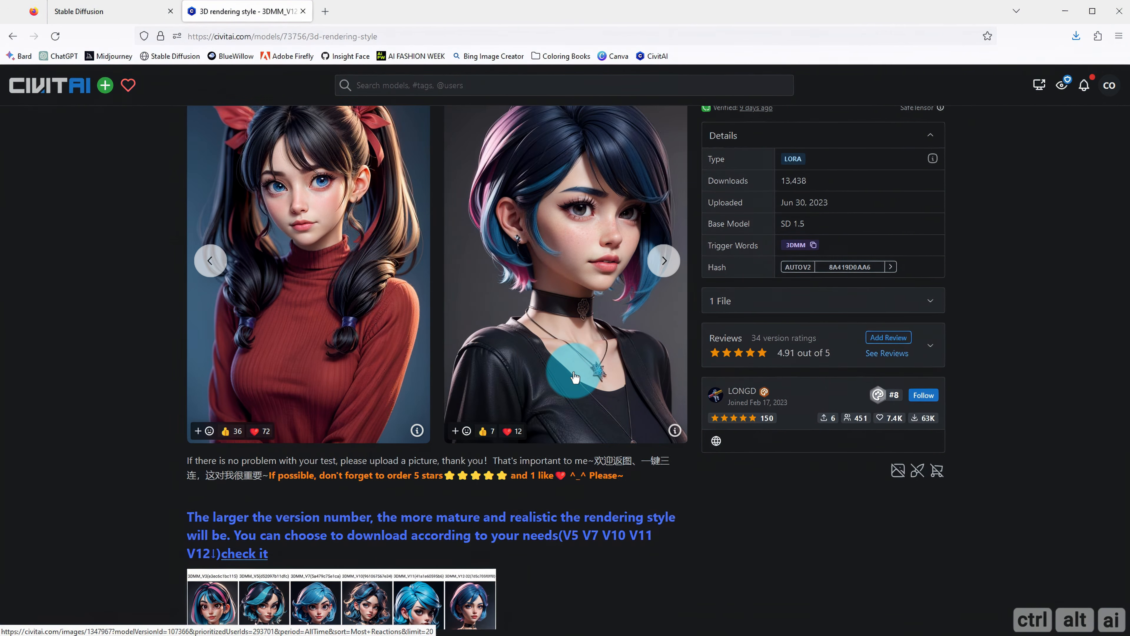
pyautogui.scroll(3, 578, 369)
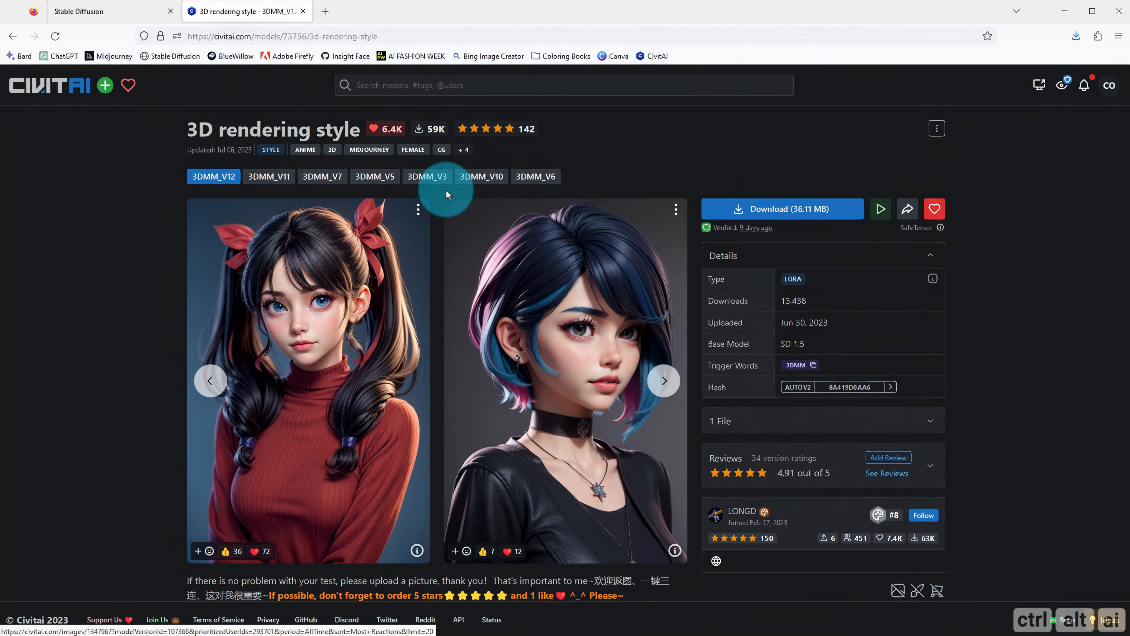
pyautogui.scroll(-2, 366, 301)
pyautogui.click(366, 301)
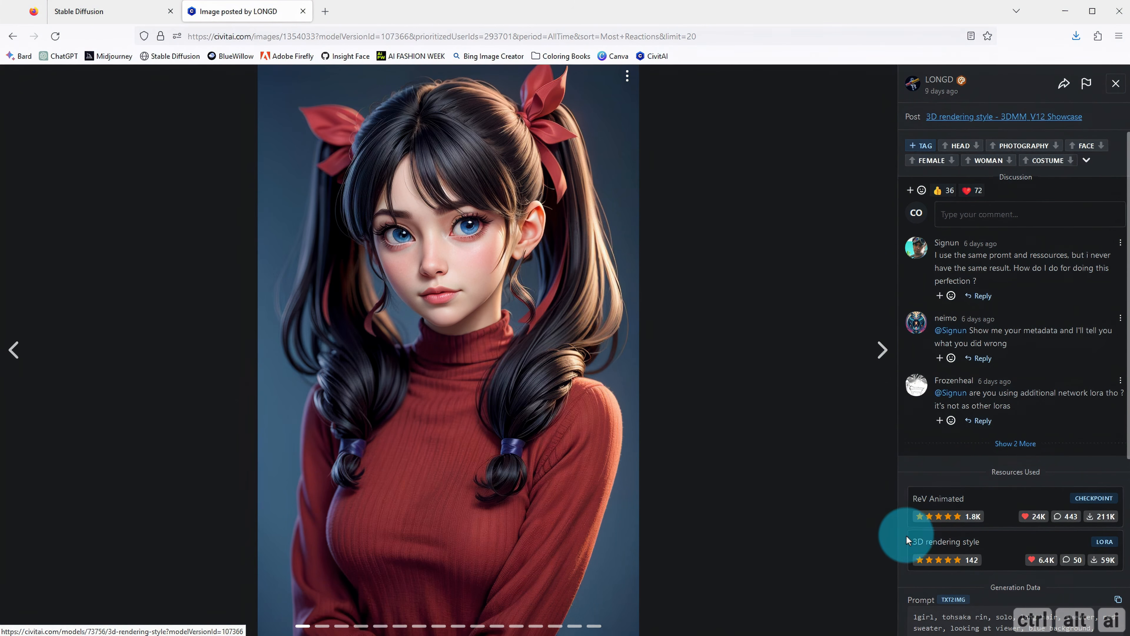
pyautogui.scroll(-7, 906, 535)
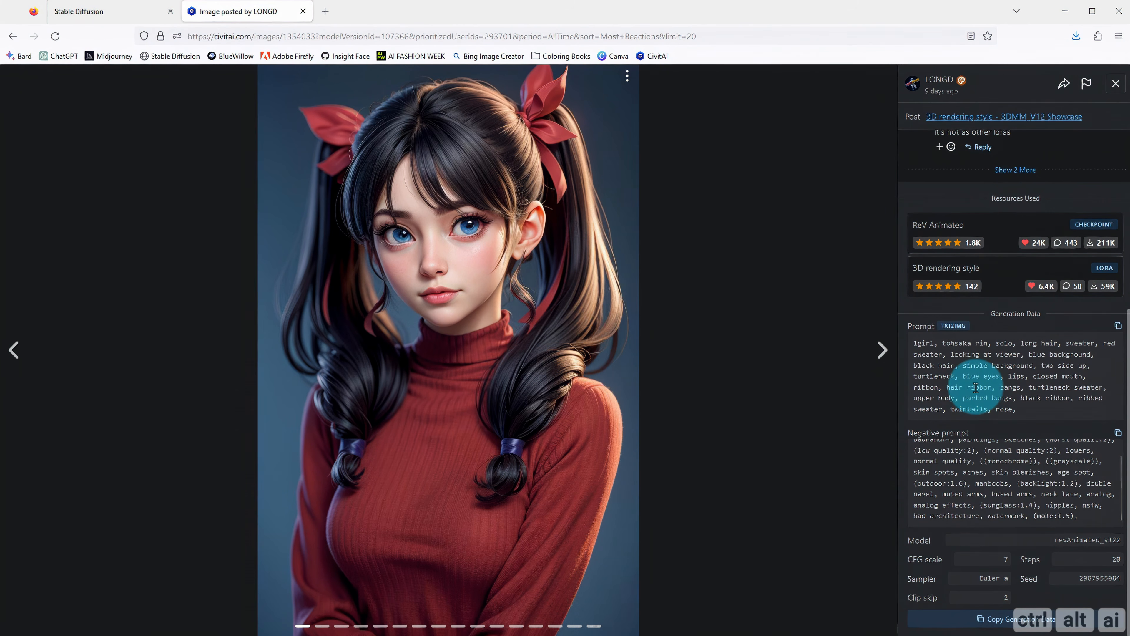
pyautogui.scroll(3, 976, 387)
pyautogui.scroll(-3, 979, 404)
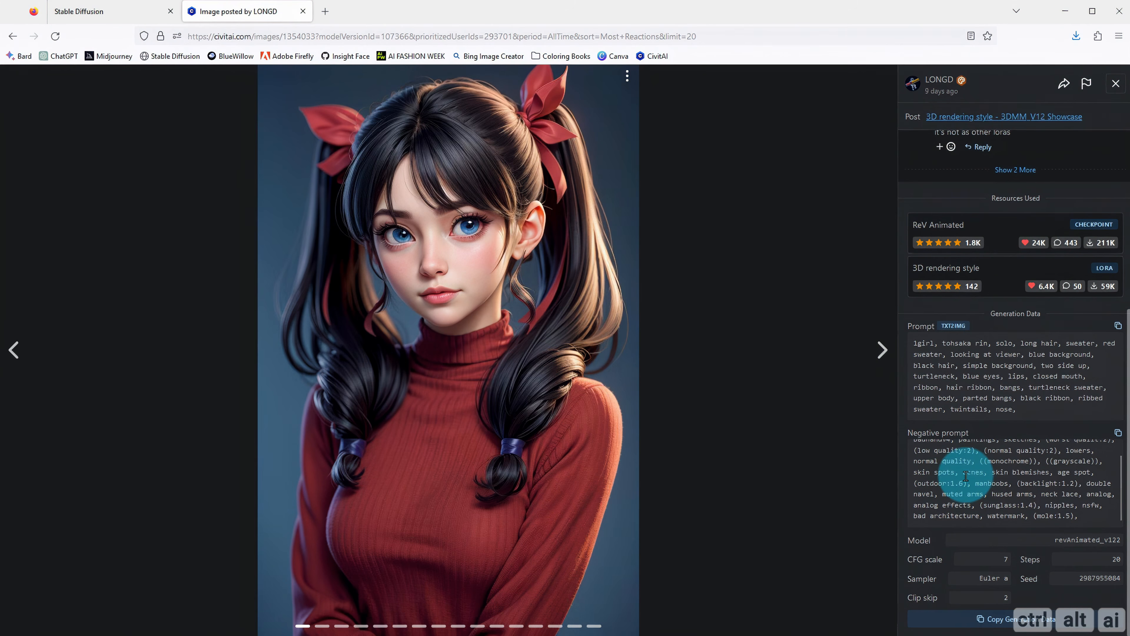
pyautogui.scroll(1, 958, 472)
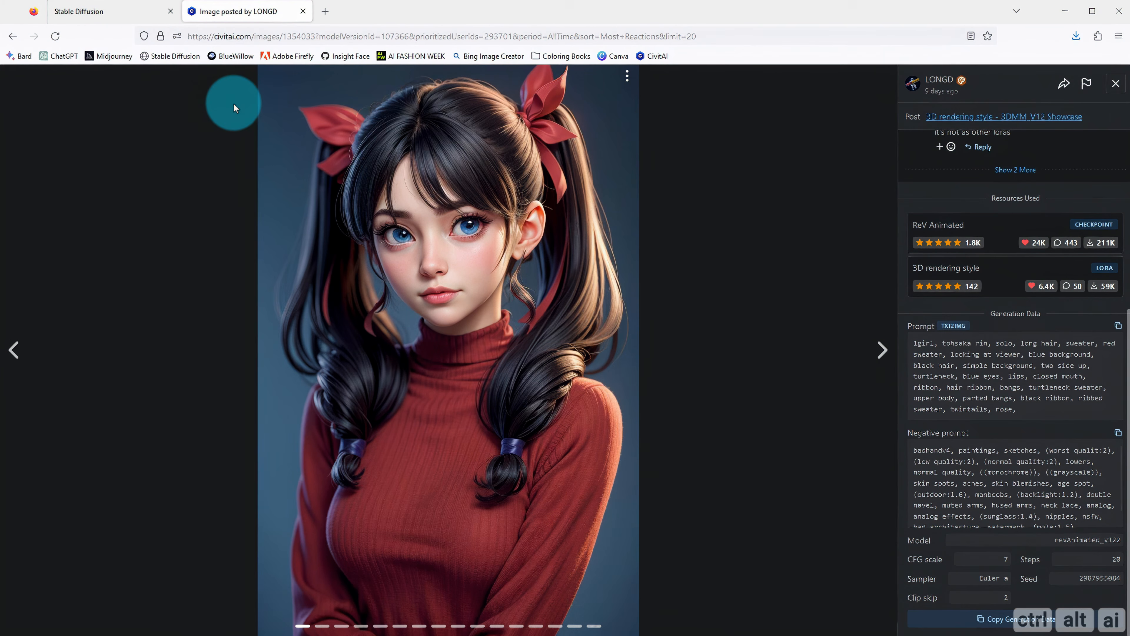
# Return to the 3D rendering style page and download 3DMM_V12.safetensors into the web UI's models\Lora folder
pyautogui.click(929, 117)
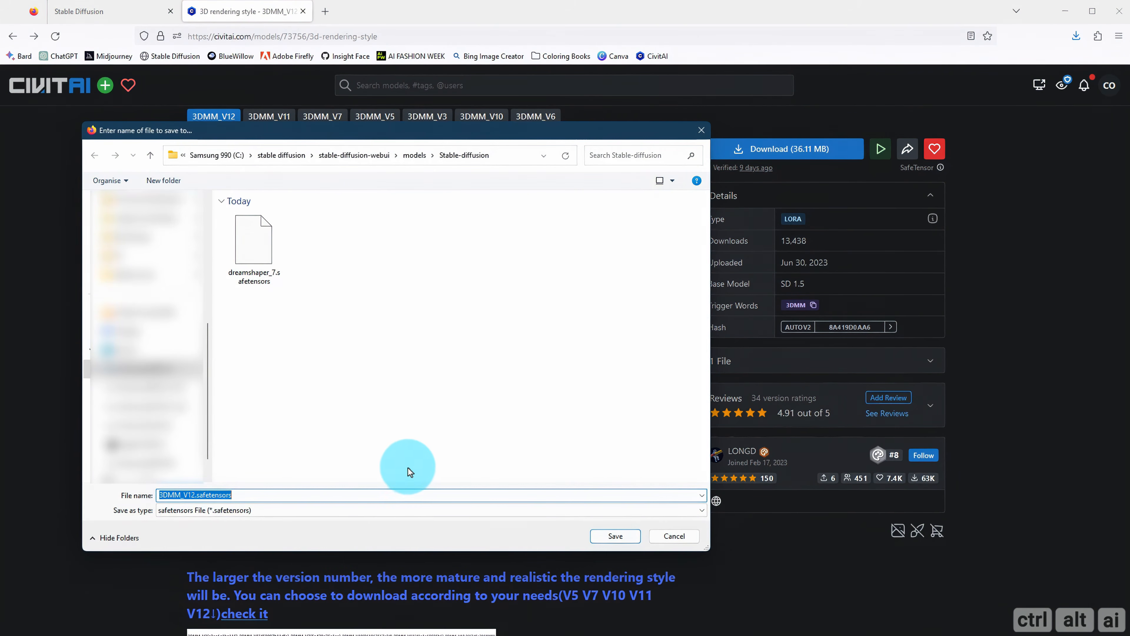
pyautogui.click(417, 157)
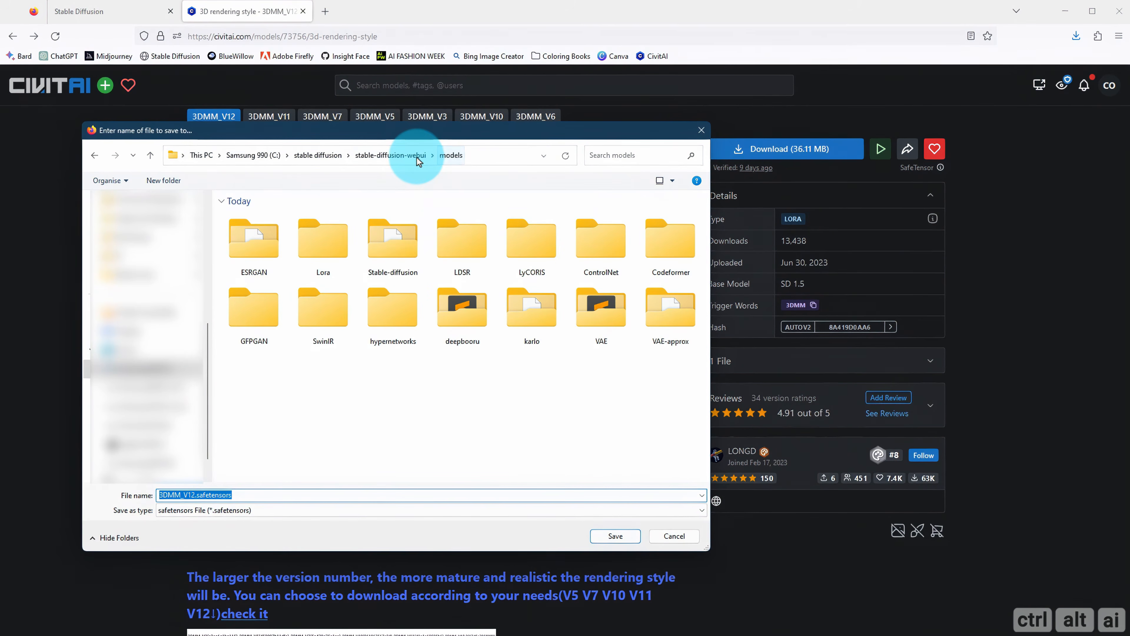
pyautogui.doubleClick(323, 242)
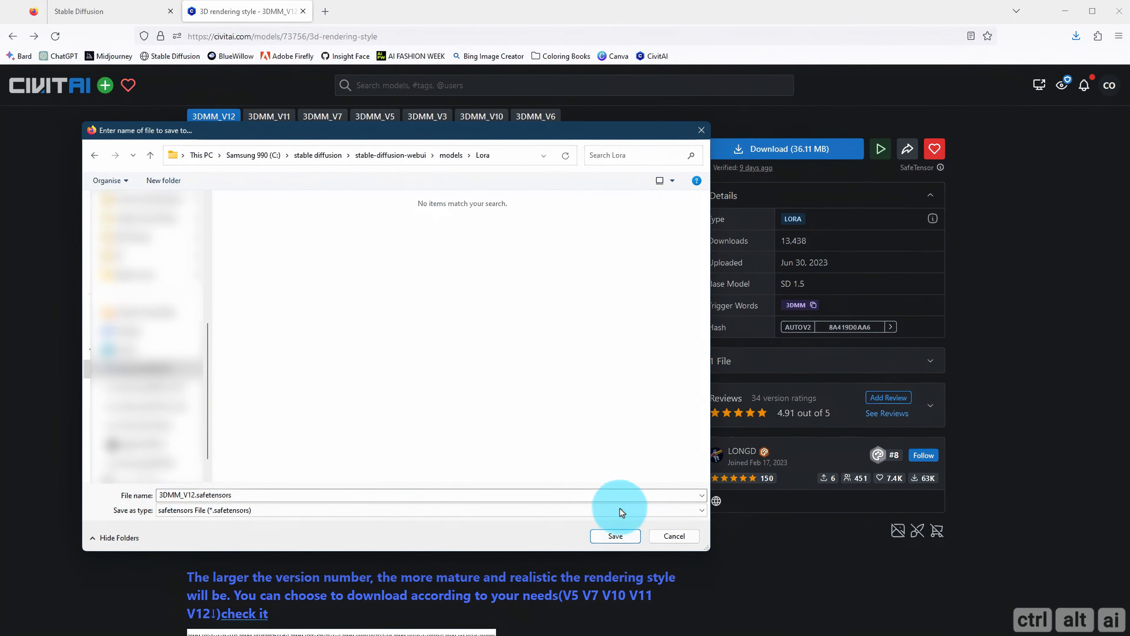
pyautogui.click(615, 536)
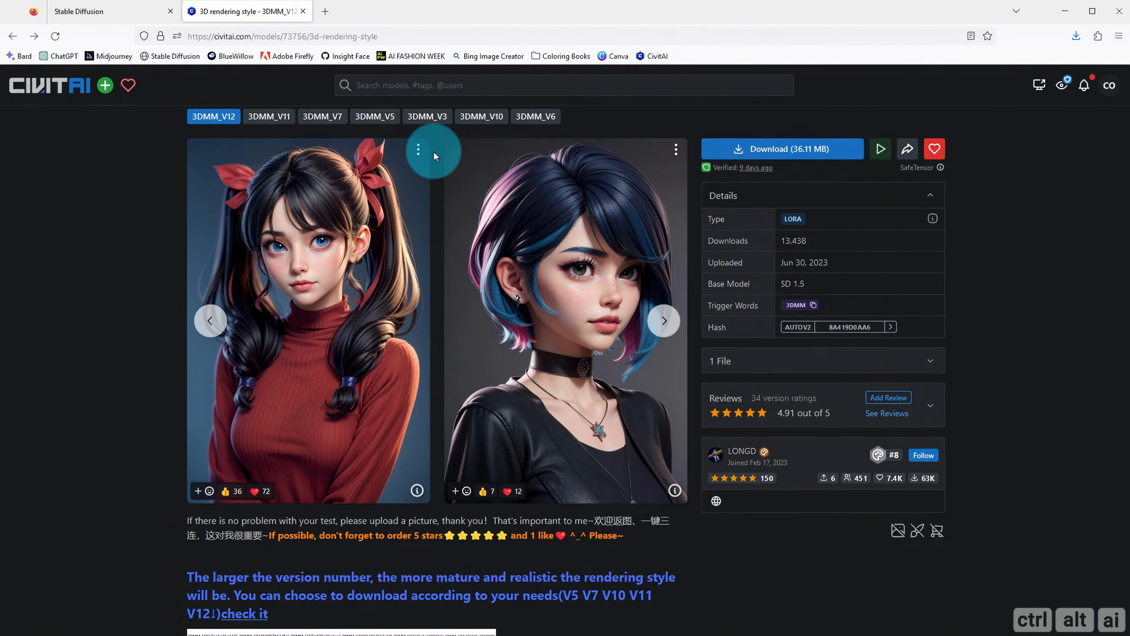
# Open the ReV Animated v1.2.2 page and download revAnimated_v122.safetensors into the models\Stable-diffusion folder
pyautogui.click(375, 257)
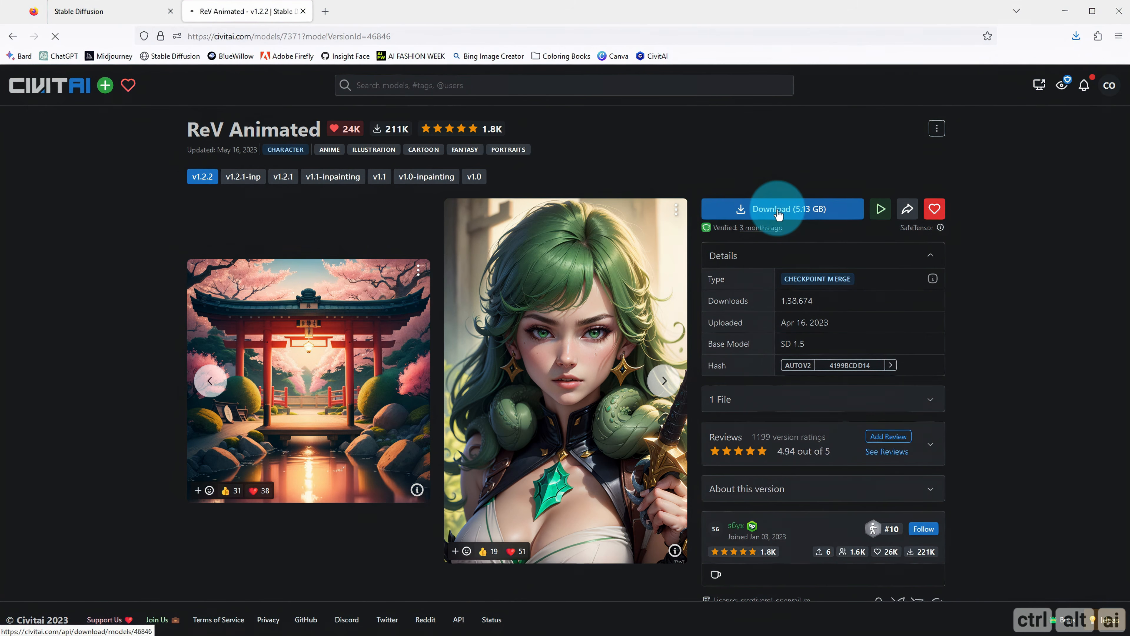
pyautogui.click(778, 214)
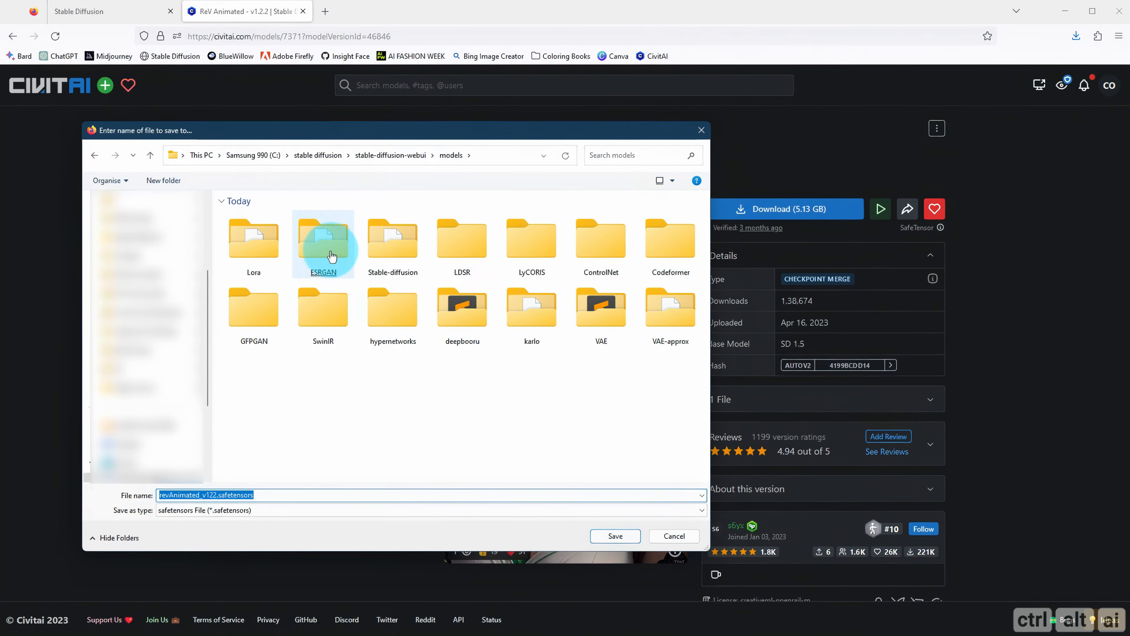
pyautogui.doubleClick(383, 244)
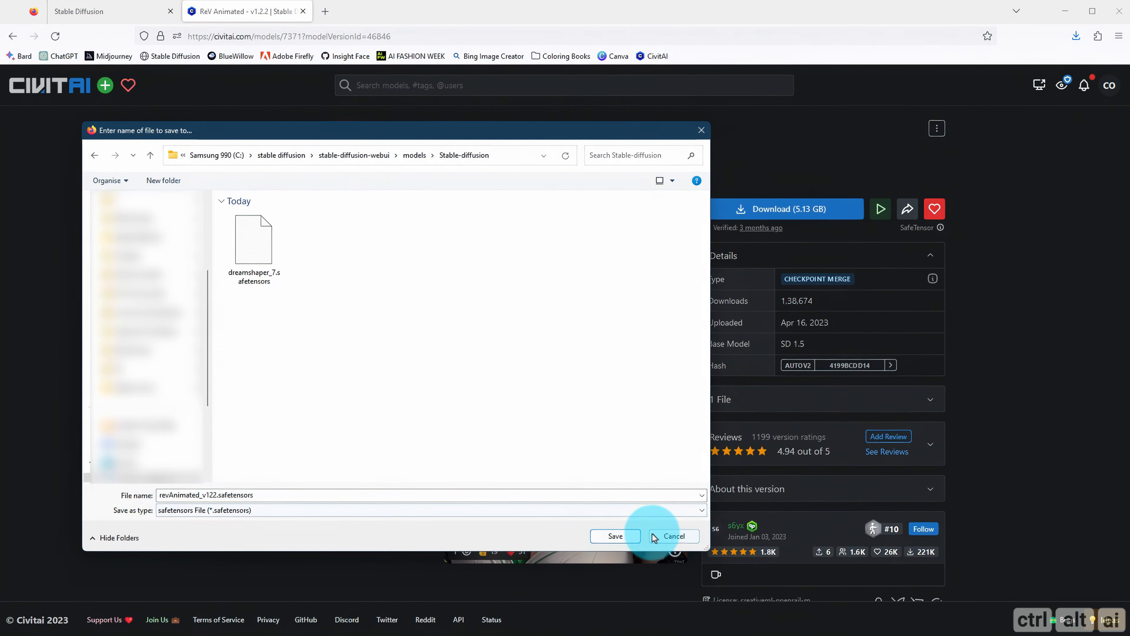
pyautogui.click(621, 540)
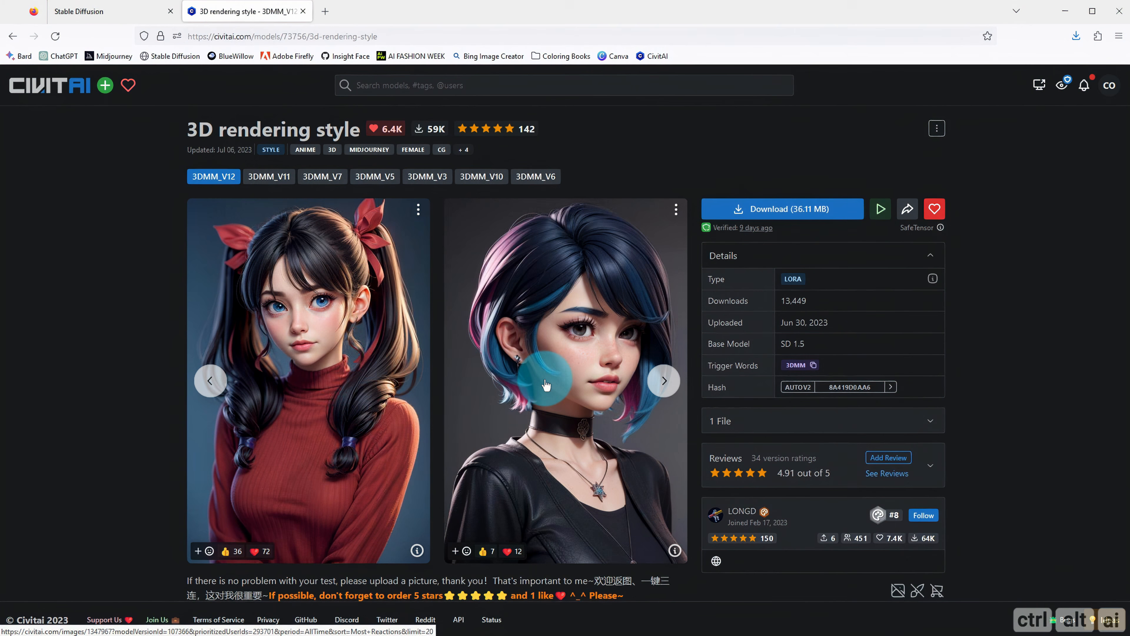
# Save the red-sweater sample image as 00008-2987955084.jpeg in the stable diffusion\Images folder and close its view
pyautogui.click(372, 370)
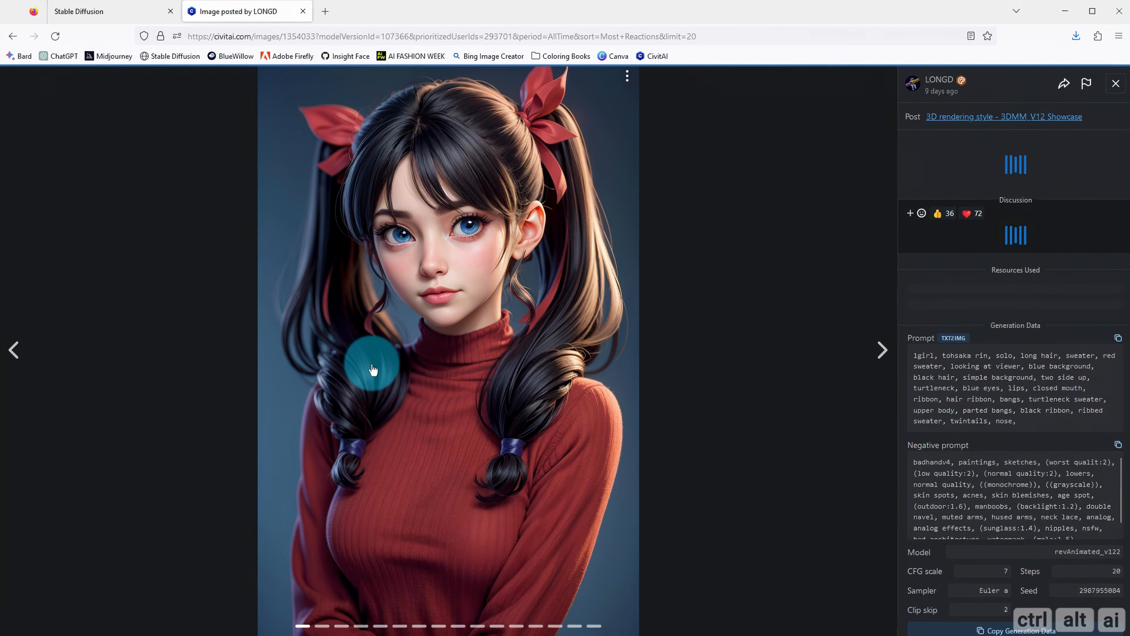
pyautogui.rightClick(450, 331)
pyautogui.click(471, 363)
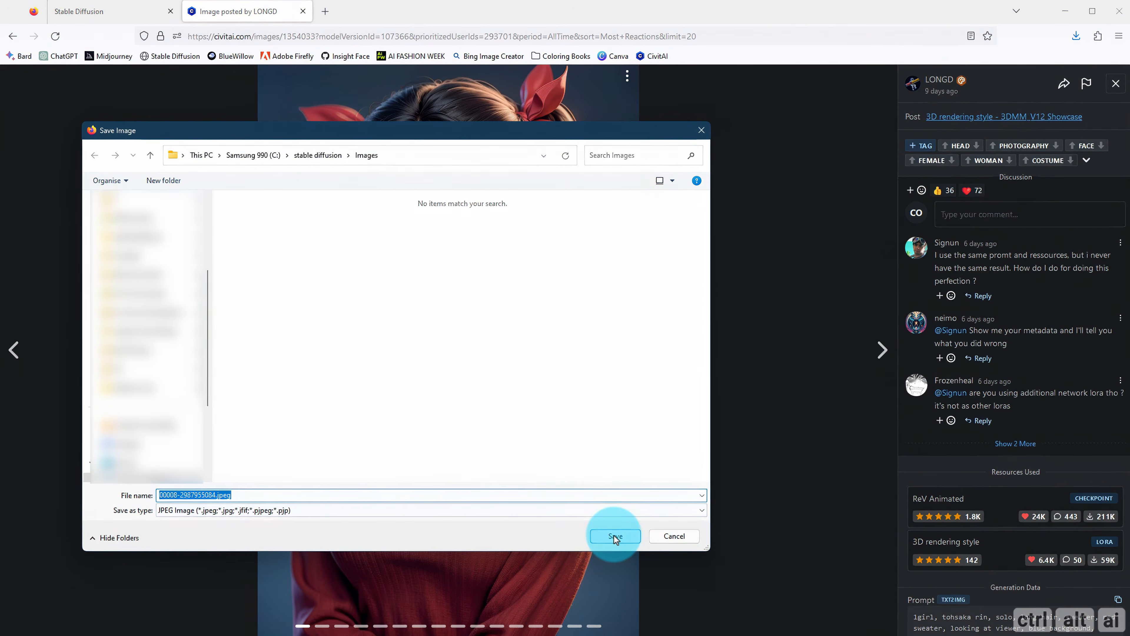
pyautogui.click(614, 537)
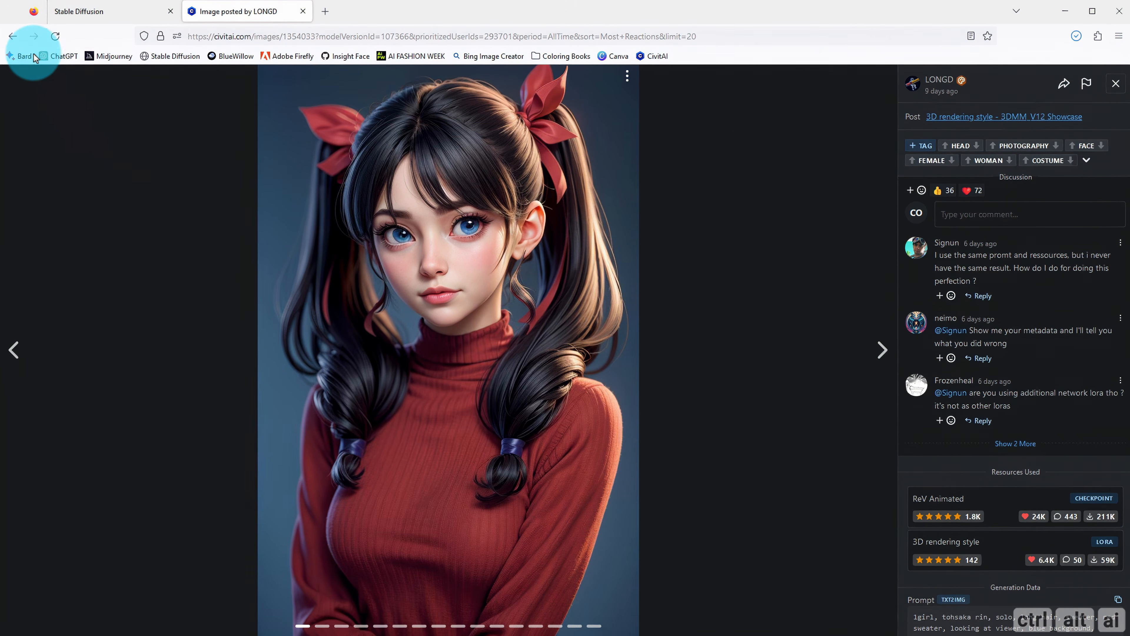
pyautogui.click(1115, 85)
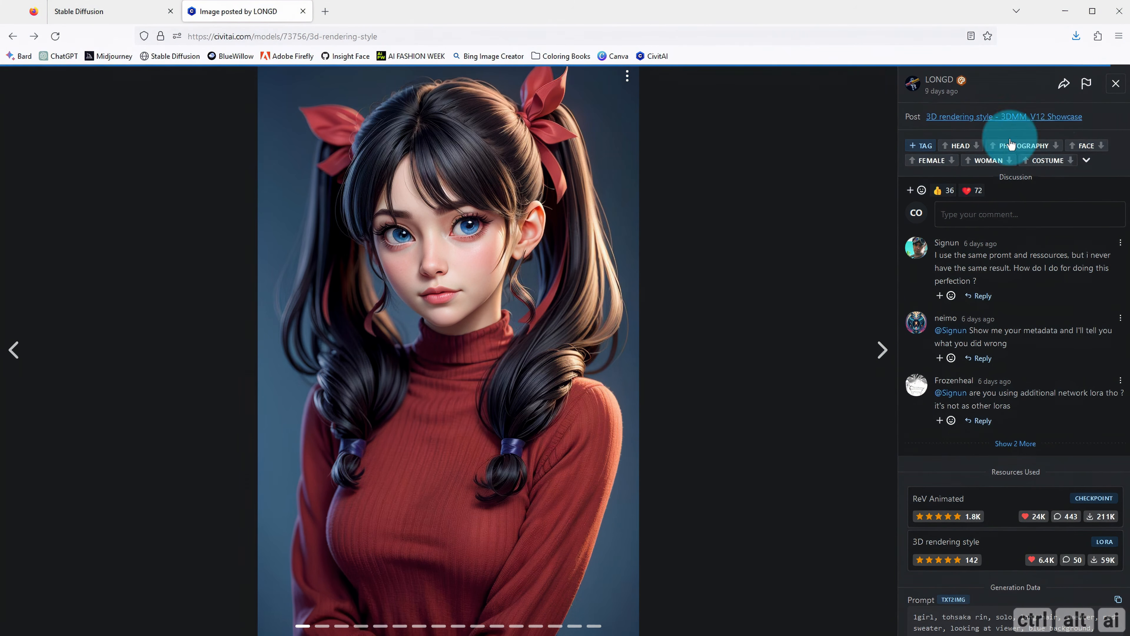
# Browse the 3D rendering style sample gallery and open the image of the cat-eared woman in a black leather suit
pyautogui.click(666, 383)
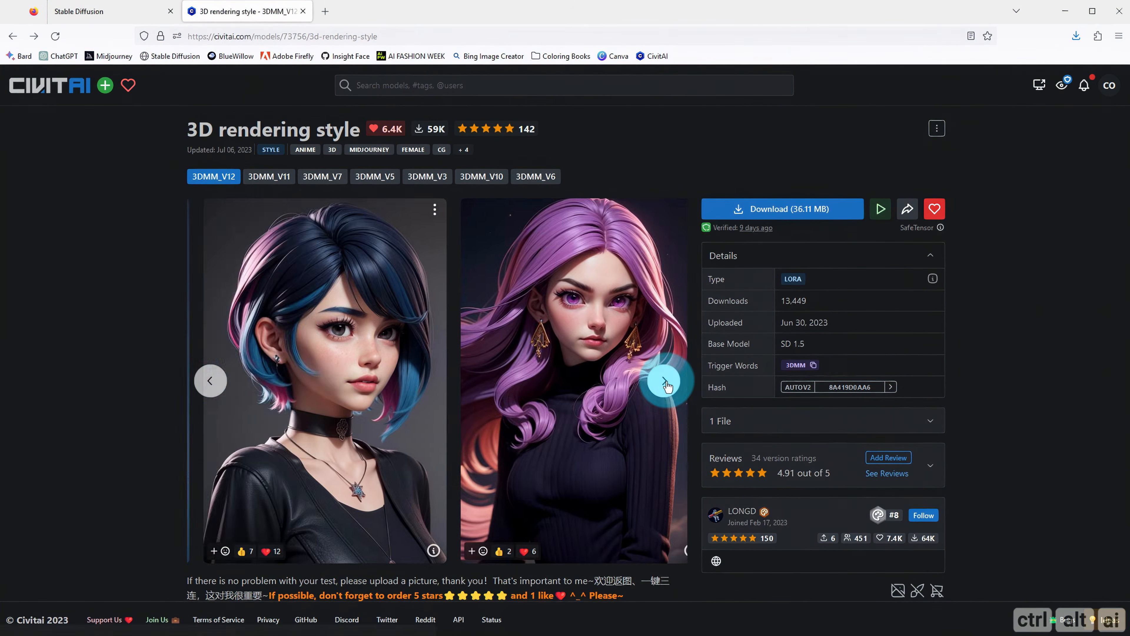
pyautogui.click(666, 383)
pyautogui.click(666, 383)
pyautogui.click(666, 382)
pyautogui.click(666, 383)
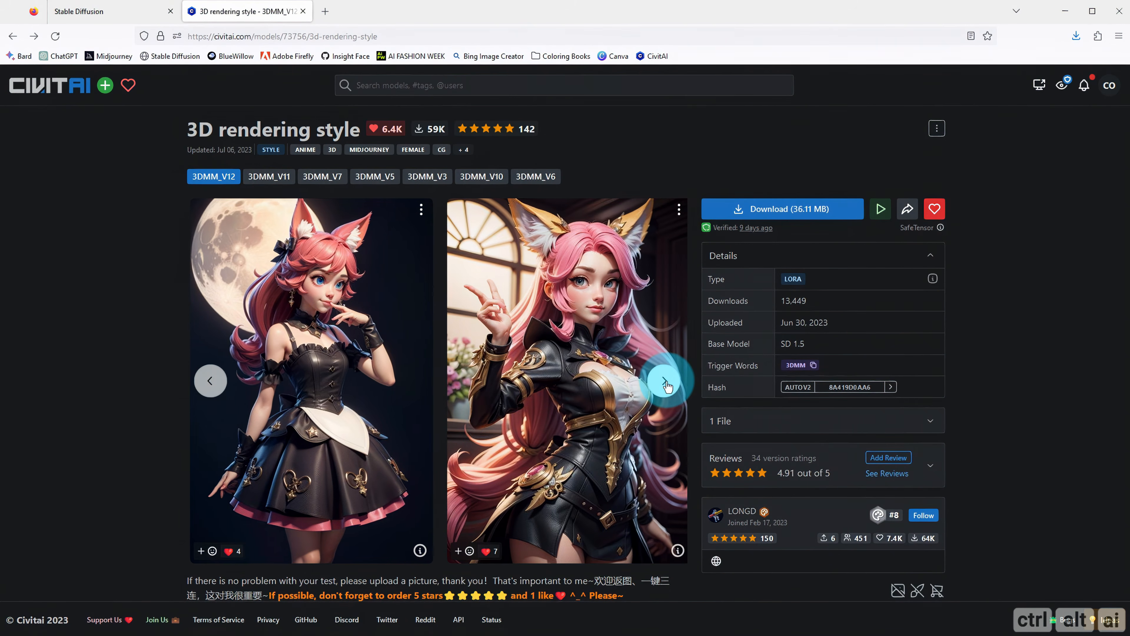
pyautogui.click(666, 383)
pyautogui.click(666, 383)
pyautogui.click(666, 383)
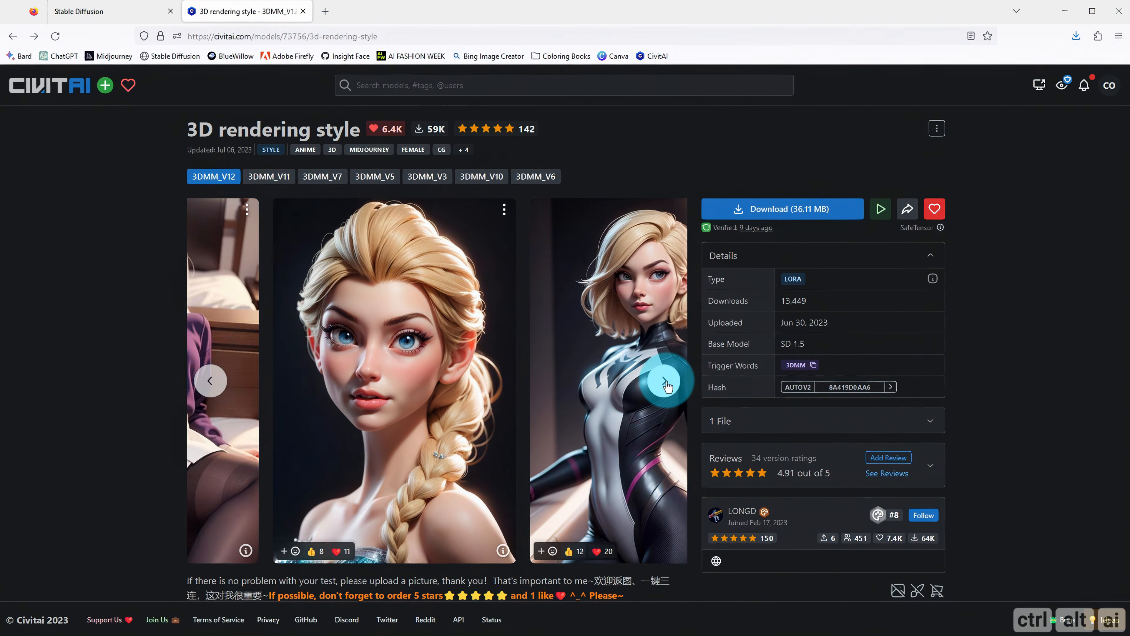
pyautogui.click(666, 383)
pyautogui.click(666, 383)
pyautogui.click(665, 382)
pyautogui.click(446, 372)
pyautogui.click(405, 366)
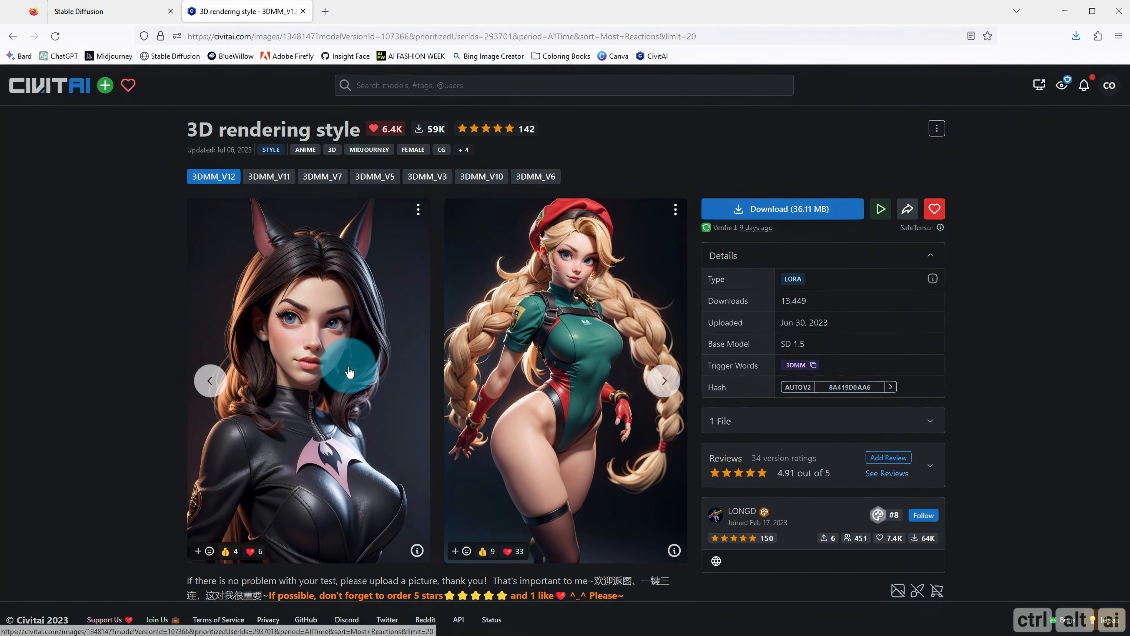
# Save the cat-eared woman sample image to the stable diffusion\Images folder and return to the model page
pyautogui.rightClick(438, 323)
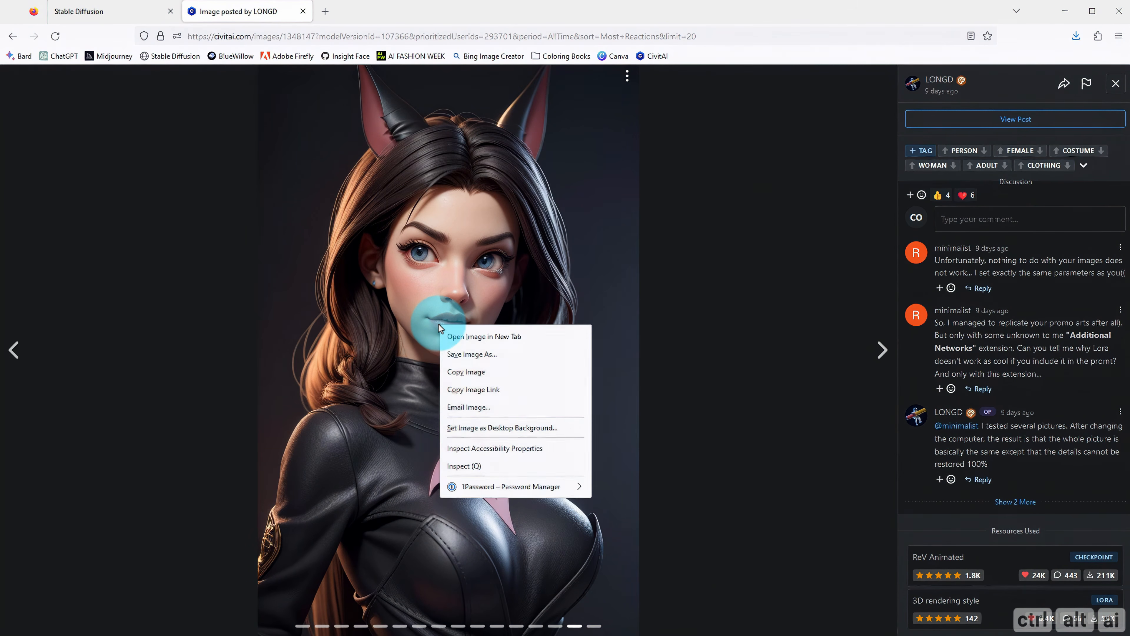
pyautogui.click(458, 353)
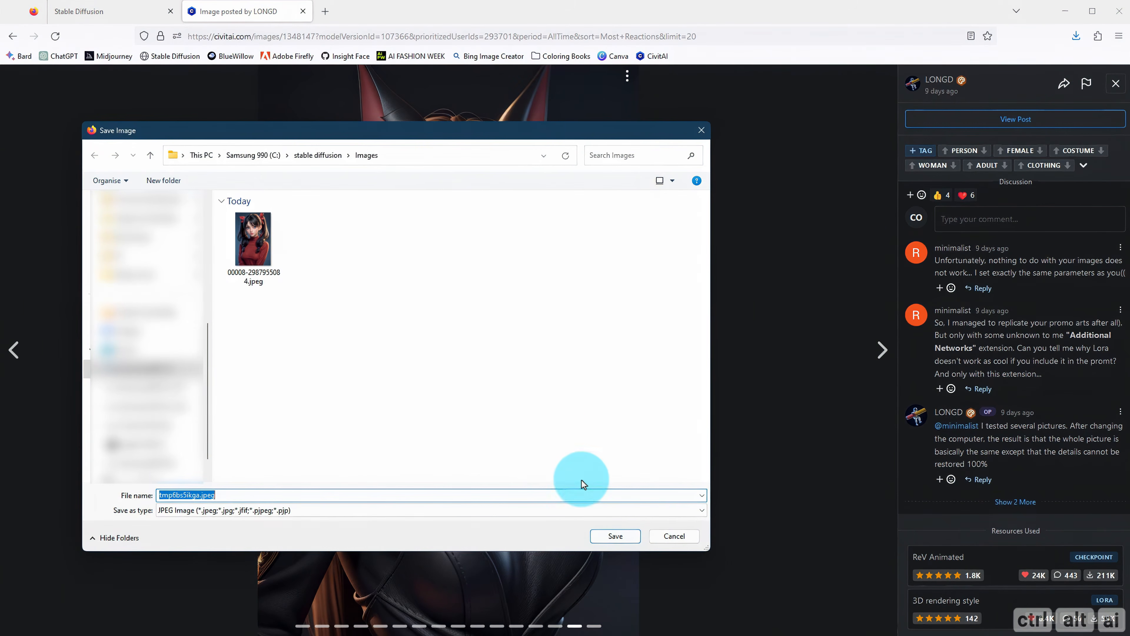
pyautogui.click(615, 536)
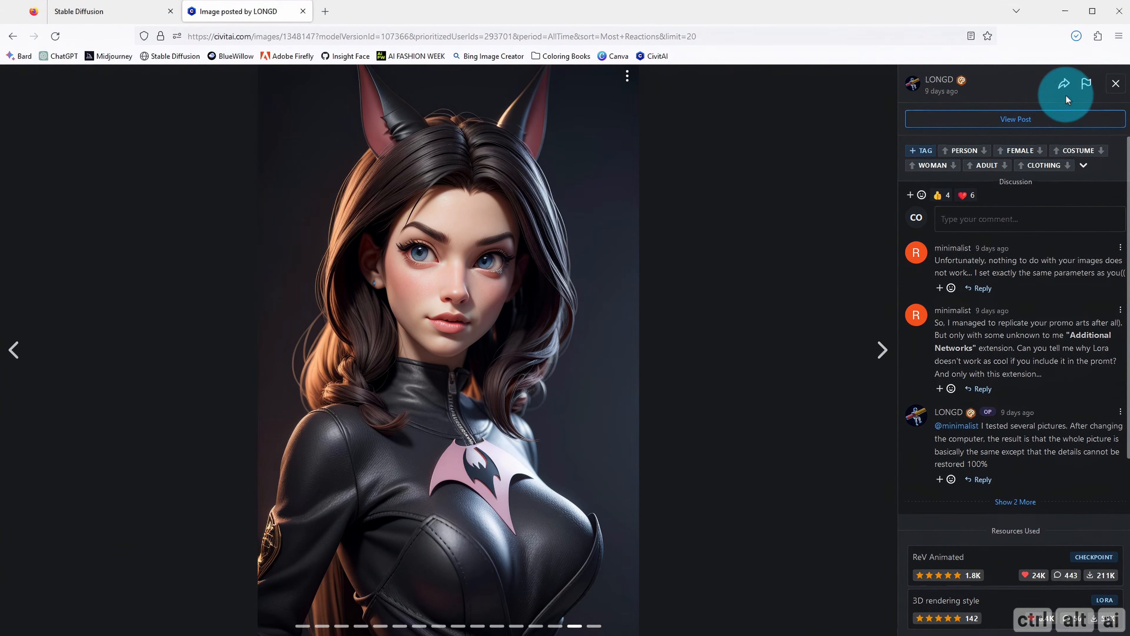
pyautogui.click(1081, 112)
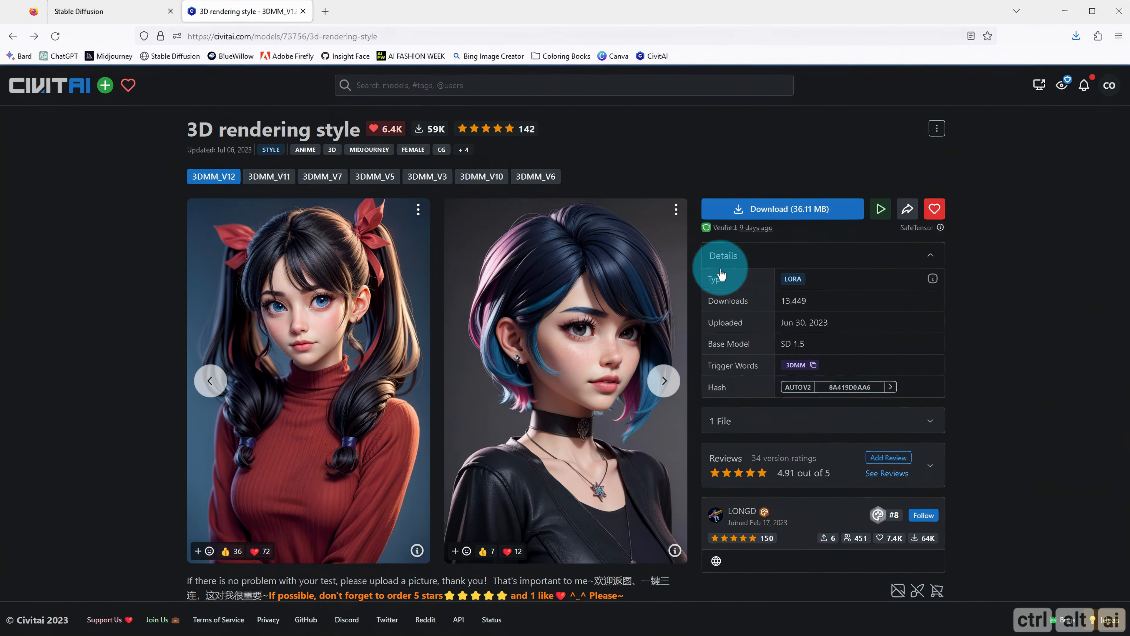
# Read the generation parameters of 00008-2987955084.jpeg with PNG Info, send them to txt2img and review the override settings
pyautogui.scroll(-5, 625, 392)
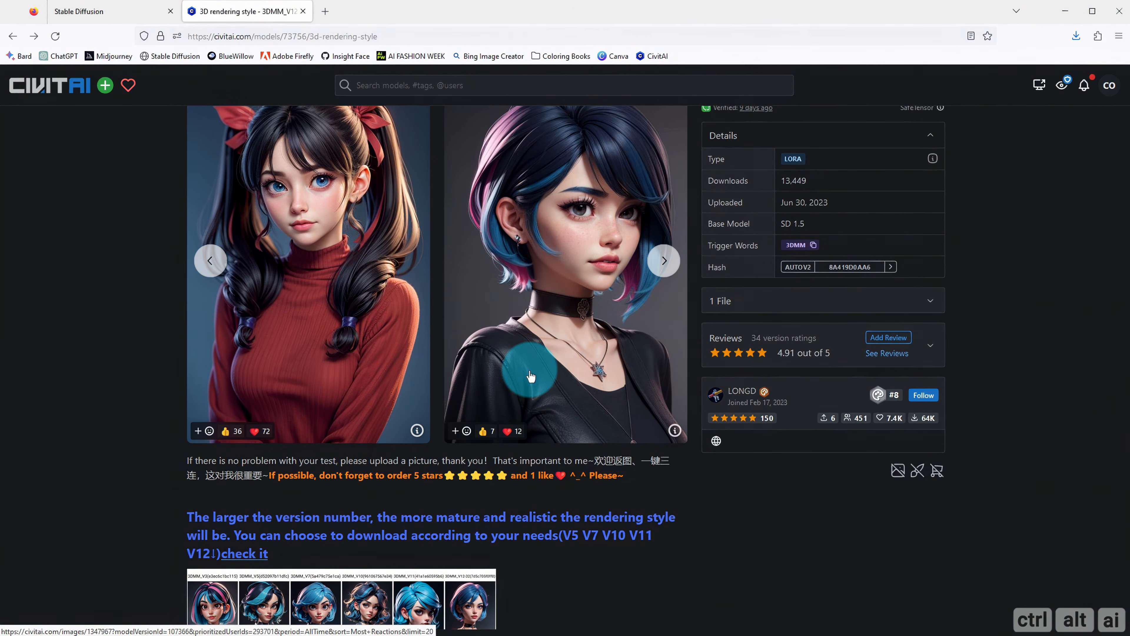
pyautogui.scroll(5, 524, 374)
pyautogui.click(127, 12)
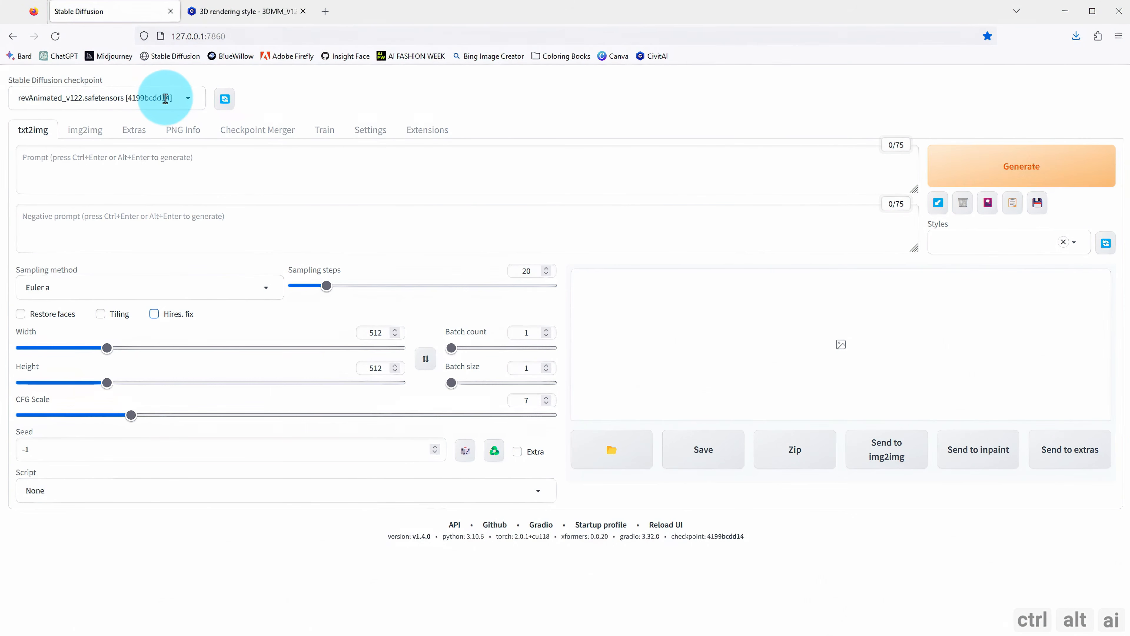
pyautogui.click(180, 134)
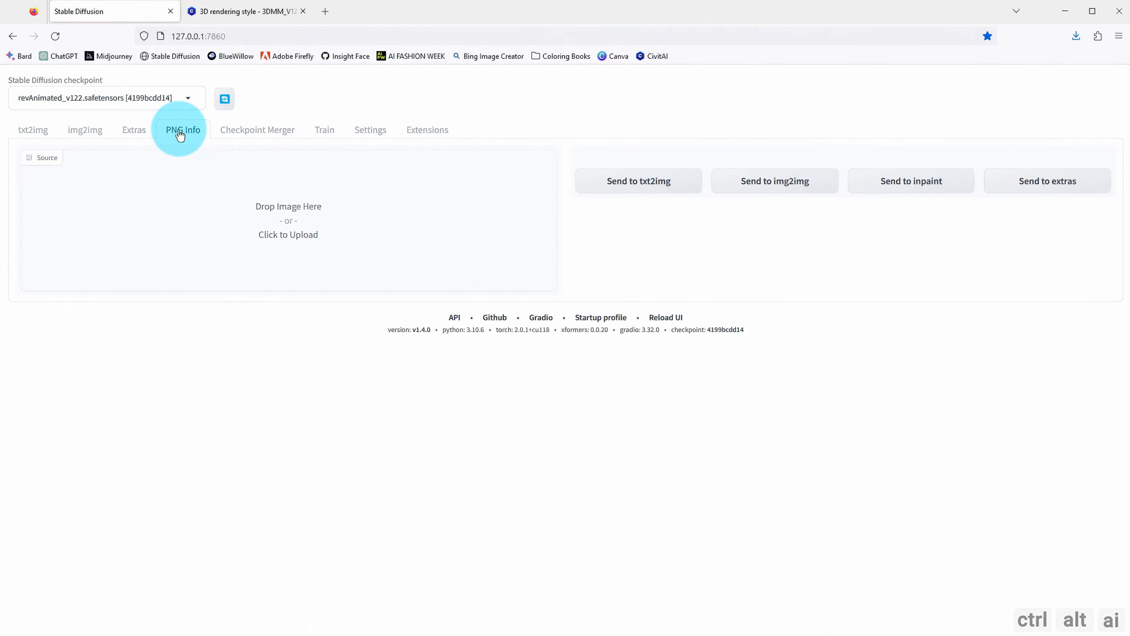
pyautogui.click(292, 246)
pyautogui.doubleClick(327, 249)
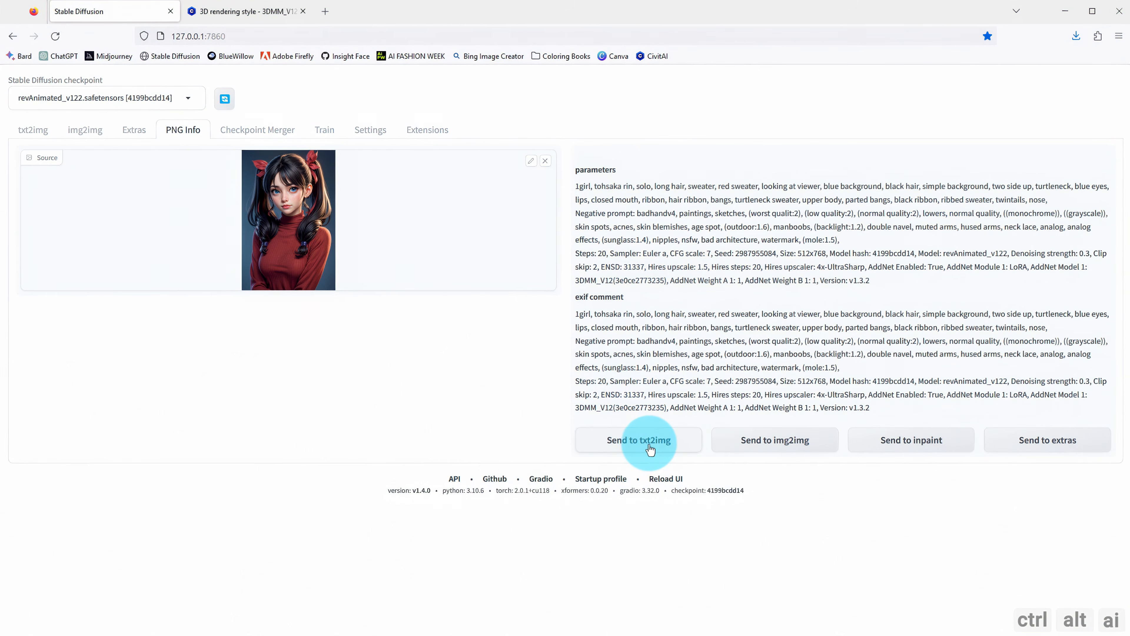
pyautogui.click(646, 444)
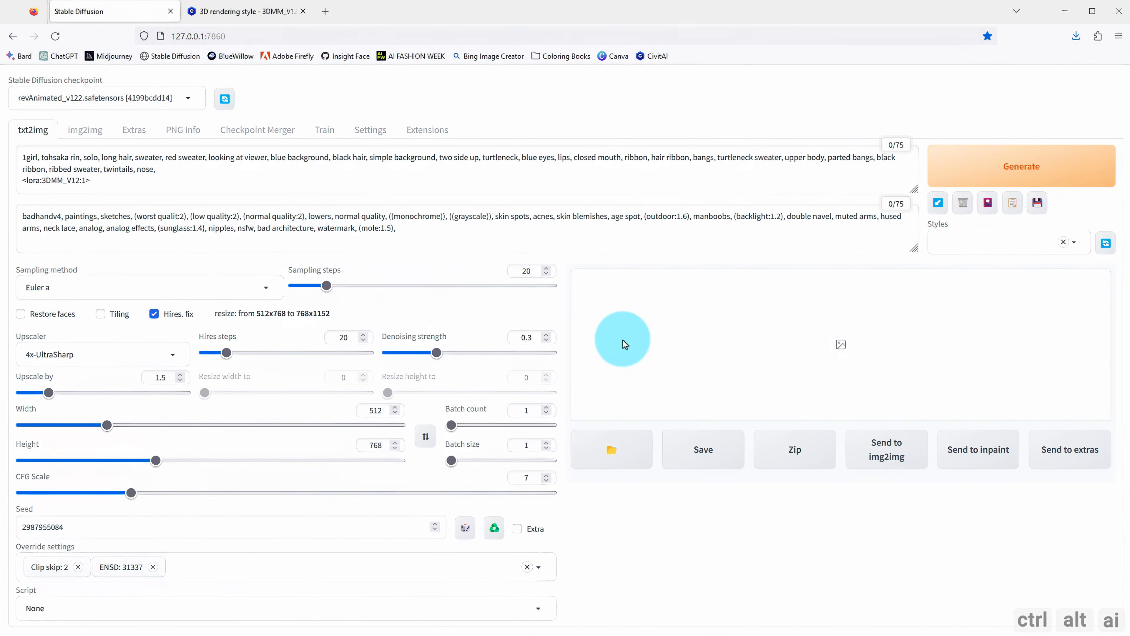
pyautogui.scroll(-1, 350, 340)
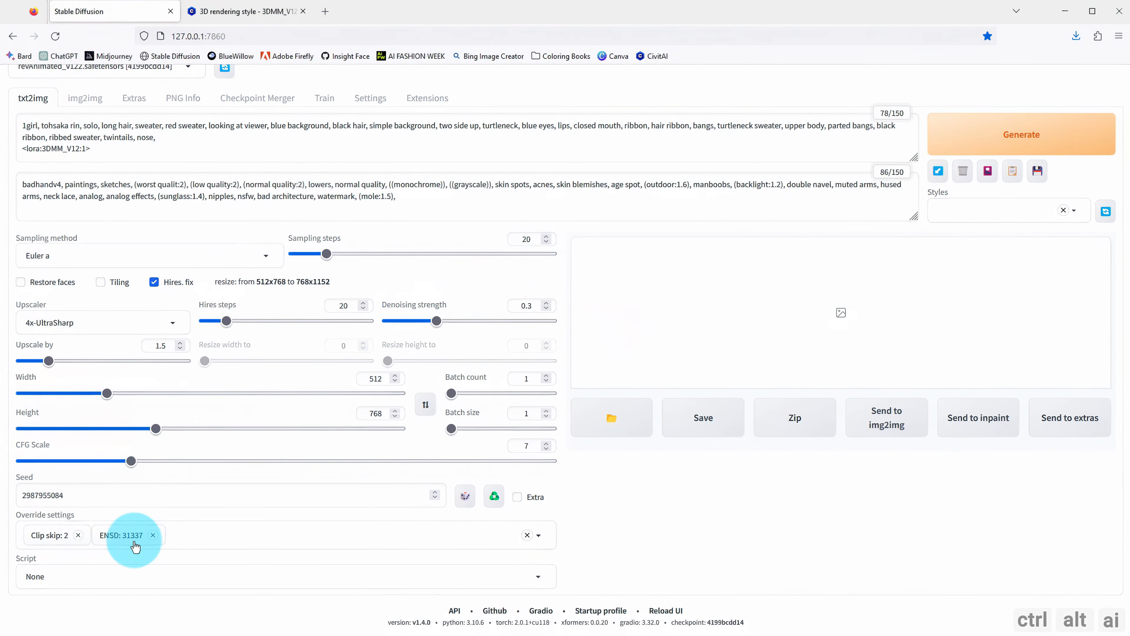
pyautogui.scroll(1, 135, 547)
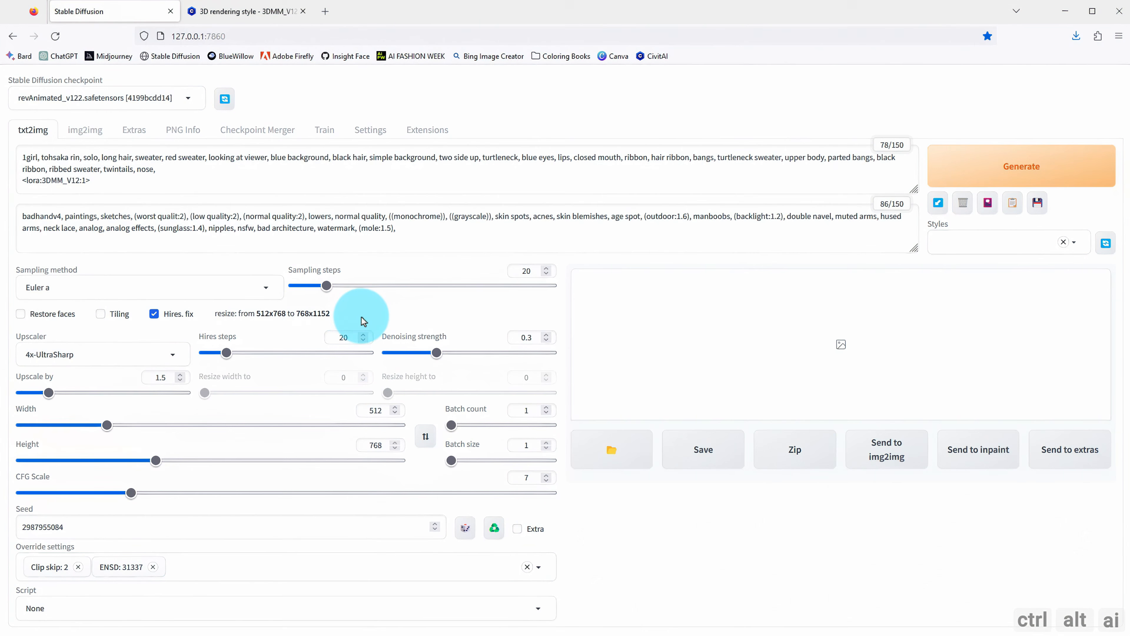
# Set the Eta noise seed delta in the sampler parameters settings to 31337
pyautogui.click(374, 141)
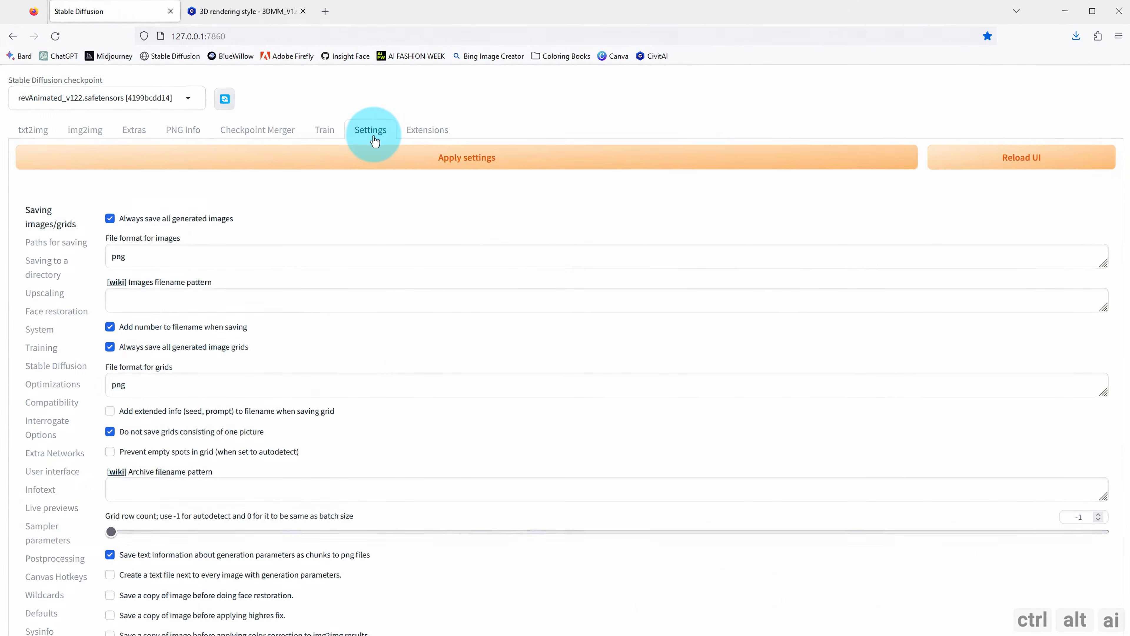
pyautogui.scroll(-3, 303, 383)
pyautogui.scroll(-5, 304, 383)
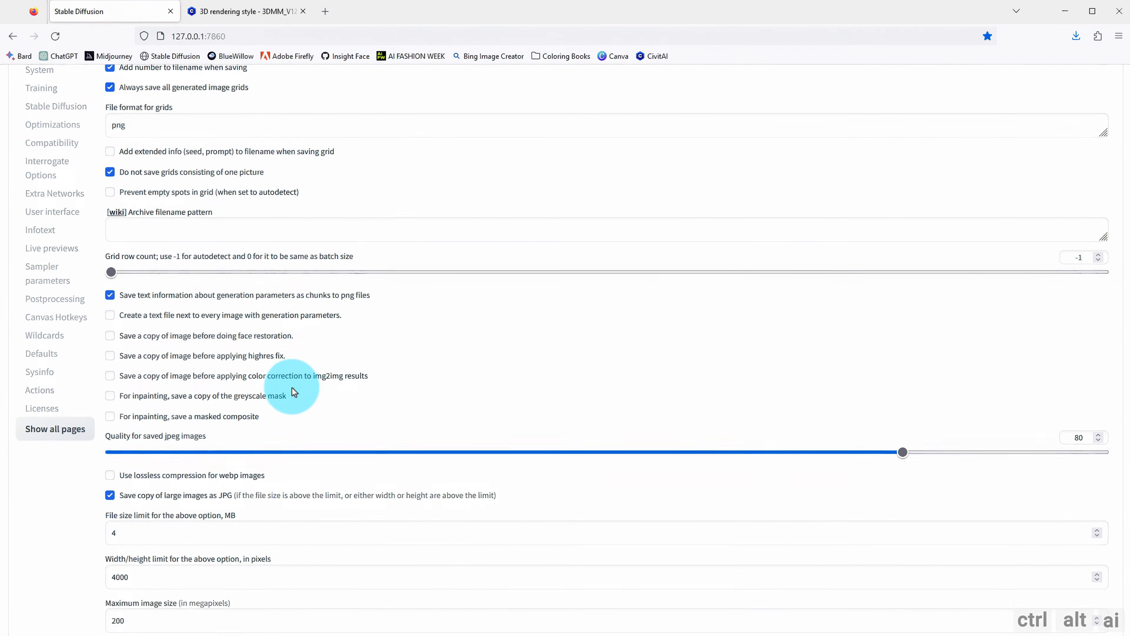
pyautogui.scroll(2, 87, 305)
pyautogui.scroll(1, 87, 305)
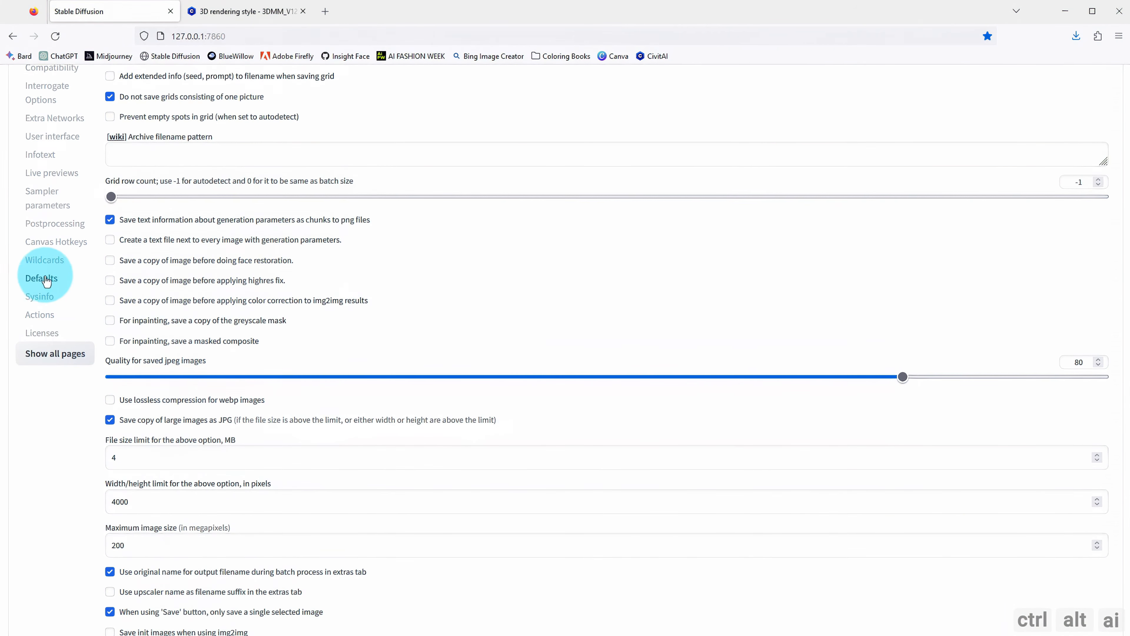
pyautogui.click(50, 206)
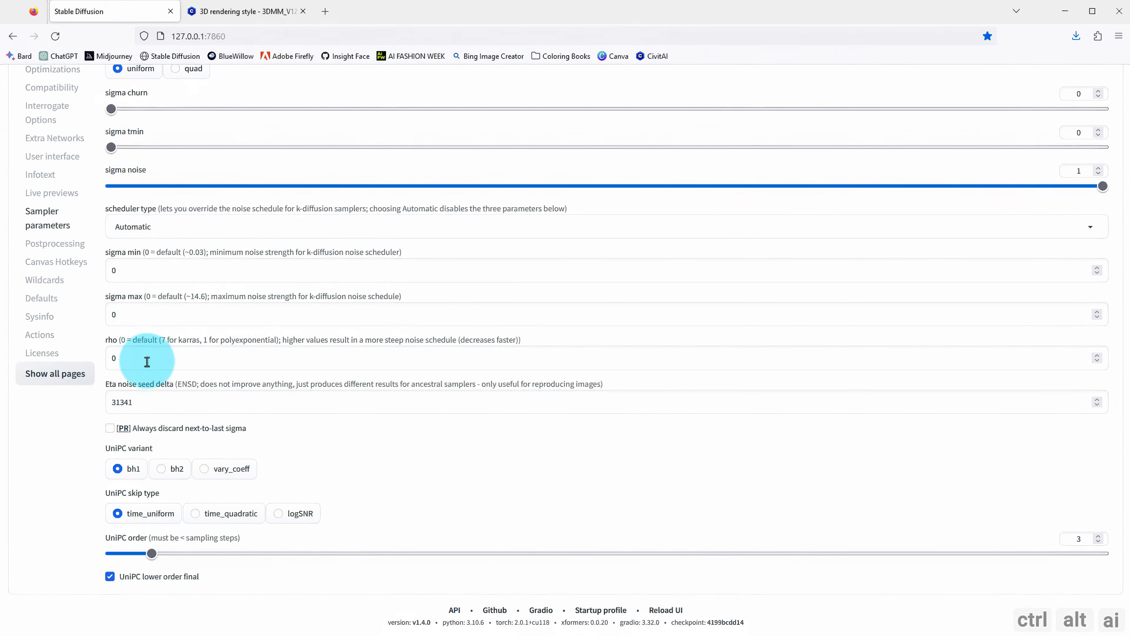
pyautogui.click(133, 403)
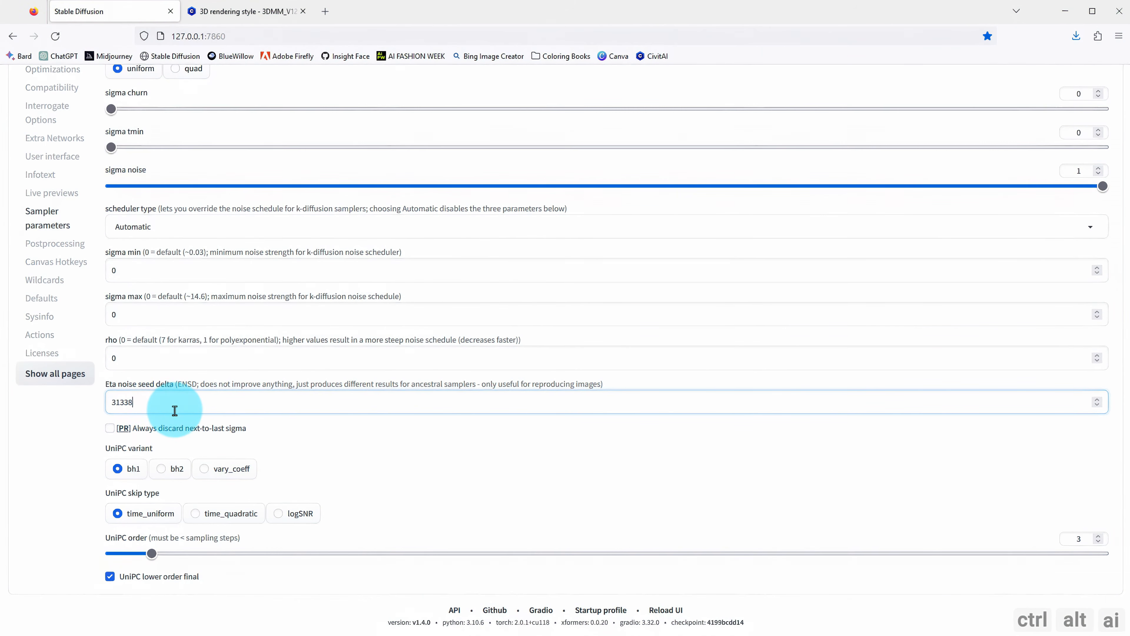
pyautogui.click(288, 455)
# Apply the changed settings and reload the web UI
pyautogui.scroll(7, 320, 445)
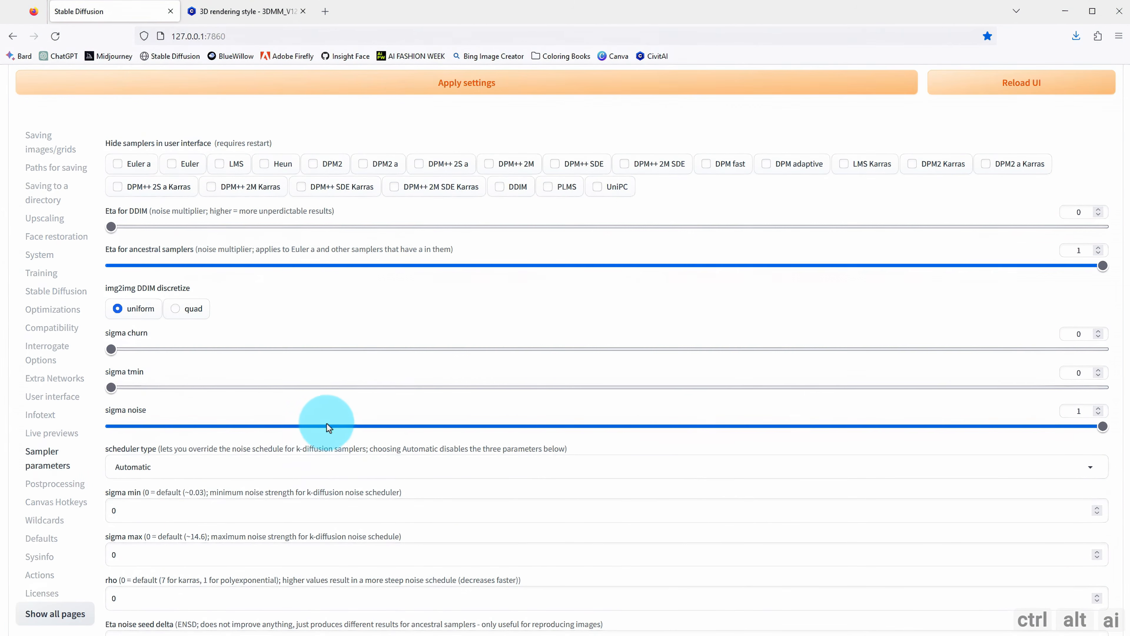
pyautogui.click(538, 158)
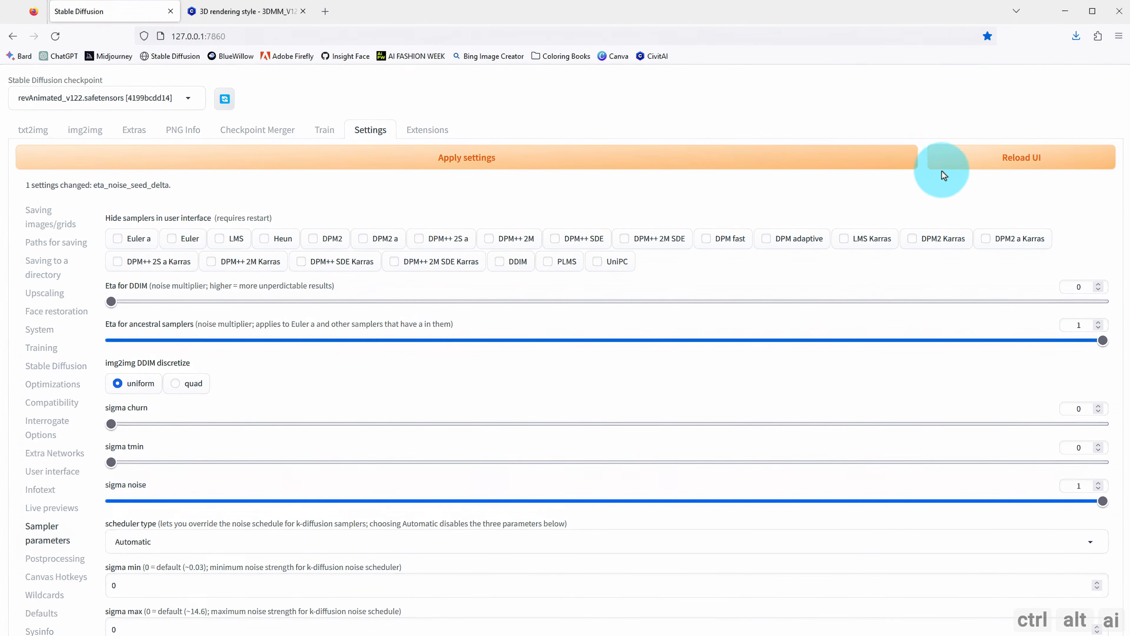
pyautogui.click(1002, 168)
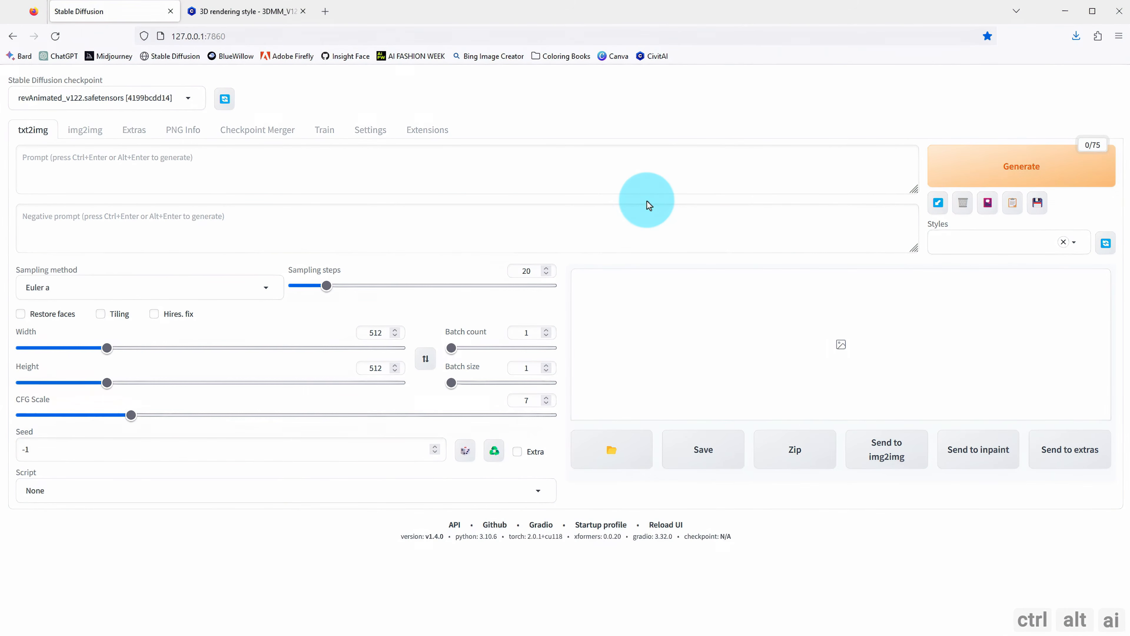
# Send the PNG info of 00008-2987955084.jpeg to txt2img and try to generate the image with the 4x-UltraSharp upscaler
pyautogui.click(176, 131)
pyautogui.click(293, 227)
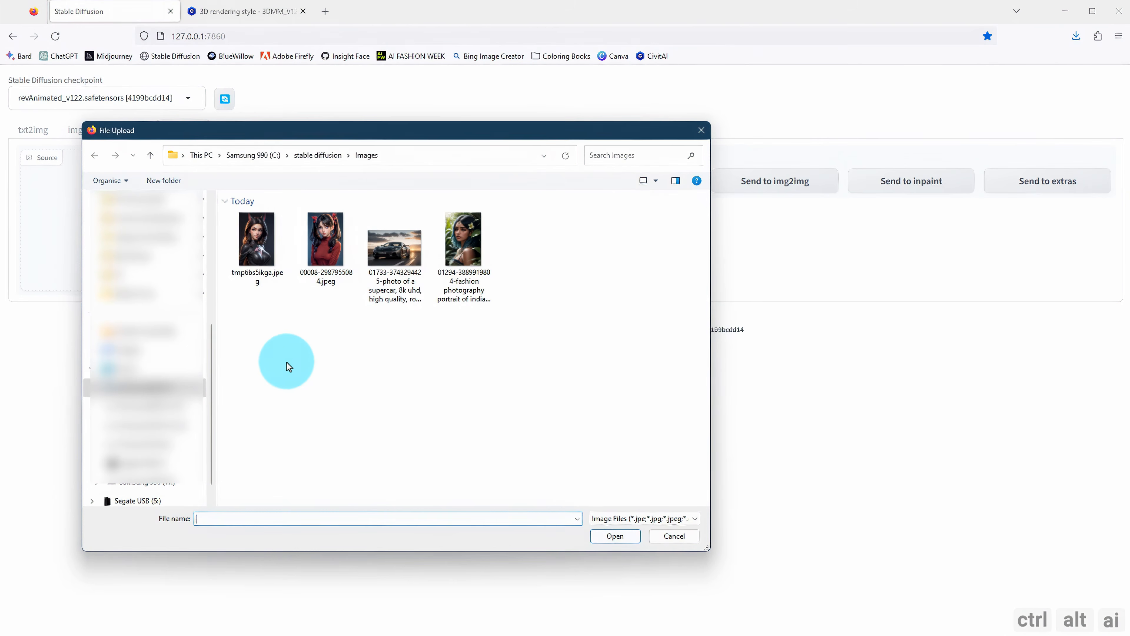
pyautogui.doubleClick(325, 243)
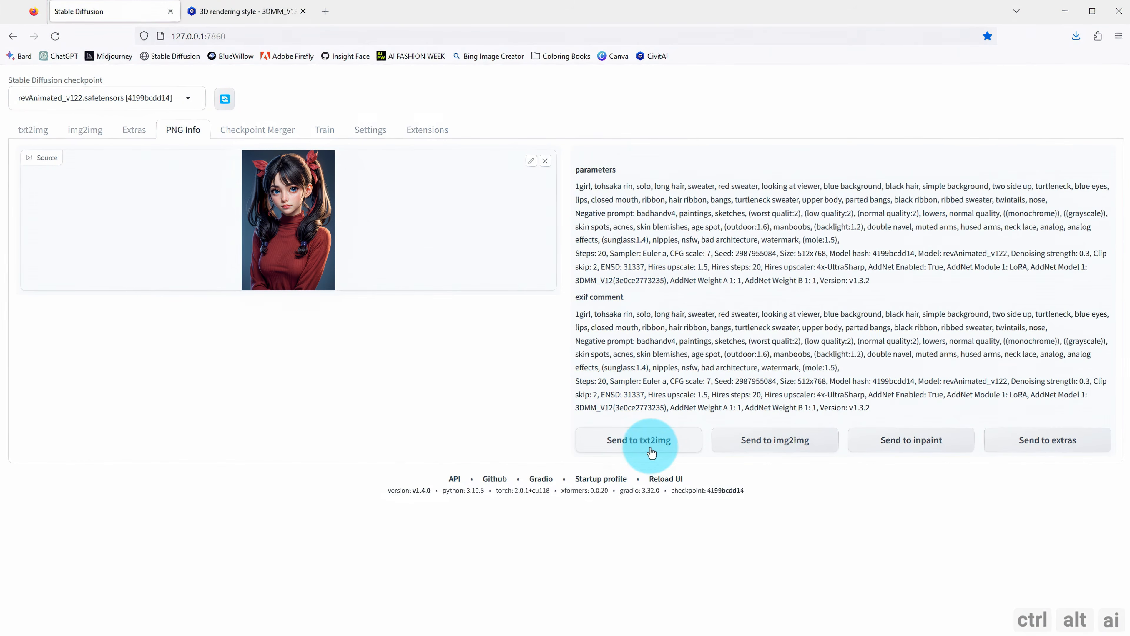
pyautogui.click(651, 452)
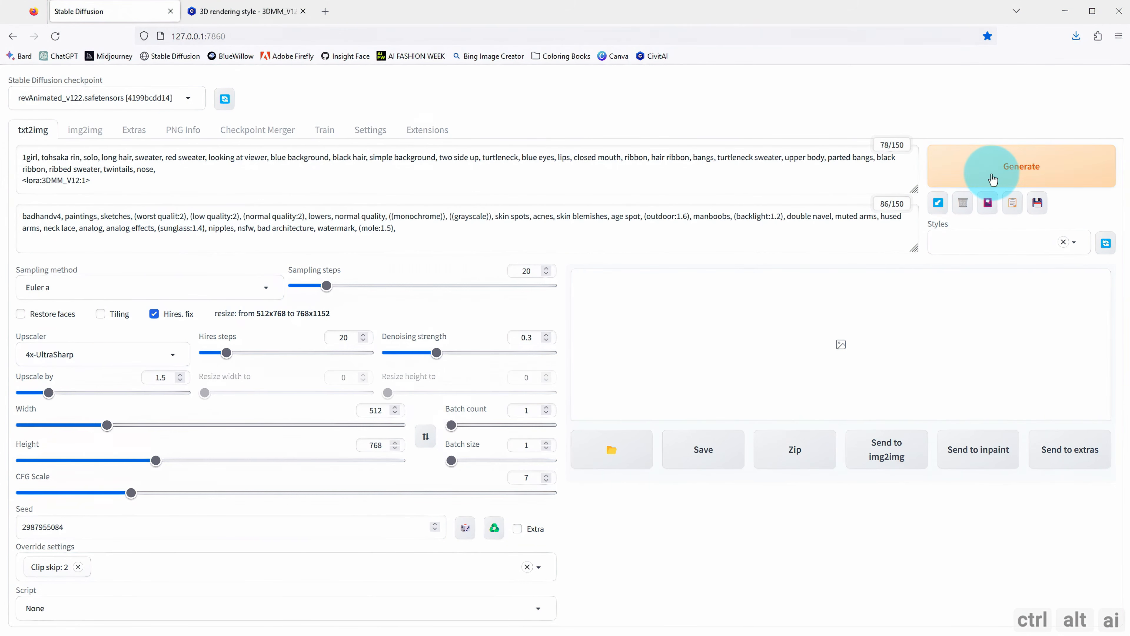
pyautogui.click(988, 179)
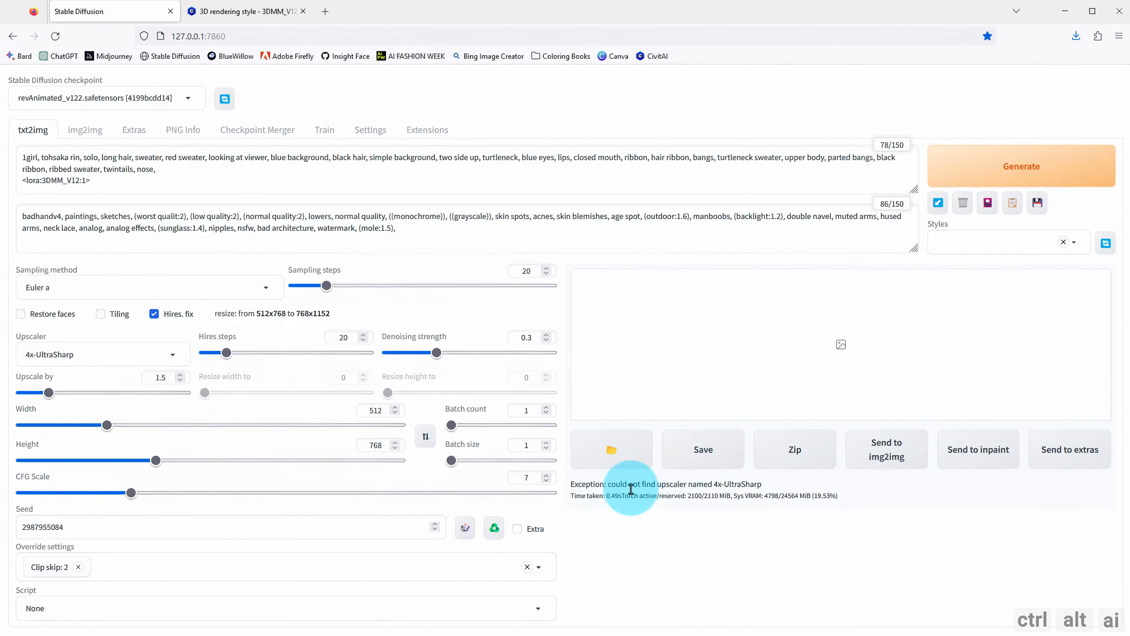
# Copy the upscaler name, search the web for "4x-UltraSharp.pth download" and open the Hugging Face file page
pyautogui.moveTo(587, 484); pyautogui.dragTo(752, 488)
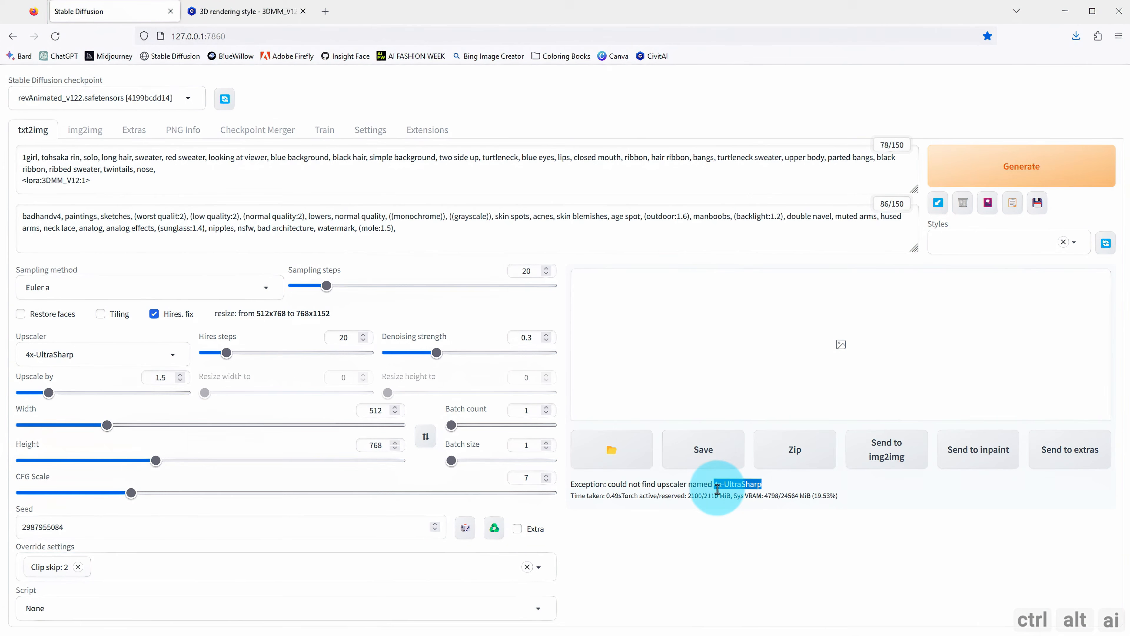
pyautogui.click(325, 12)
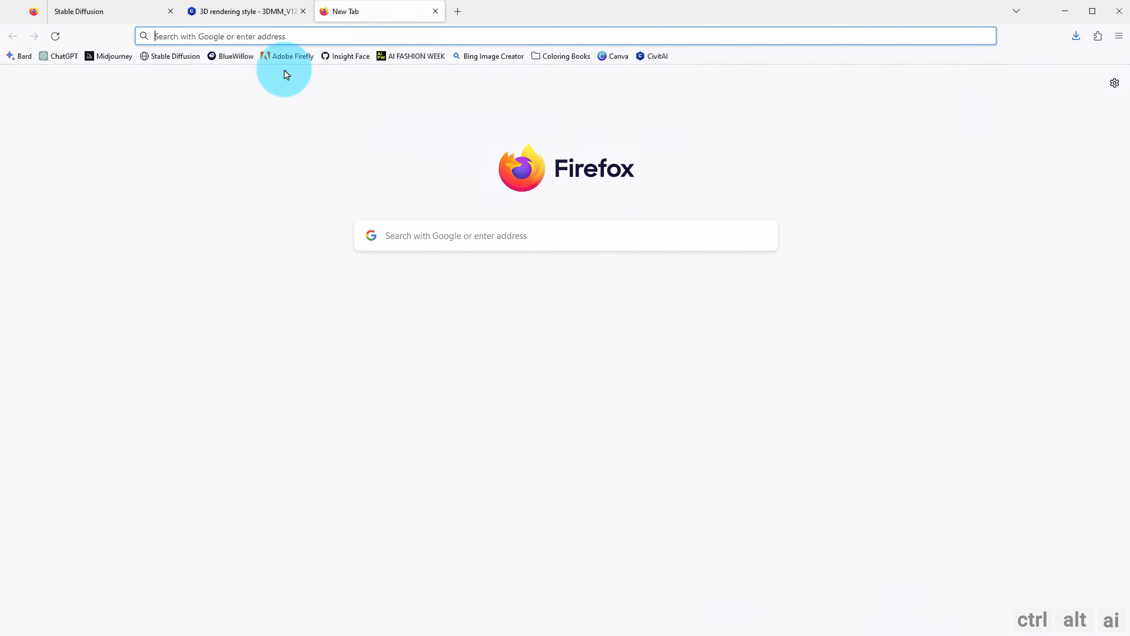
pyautogui.write('4x-UltraSharp')
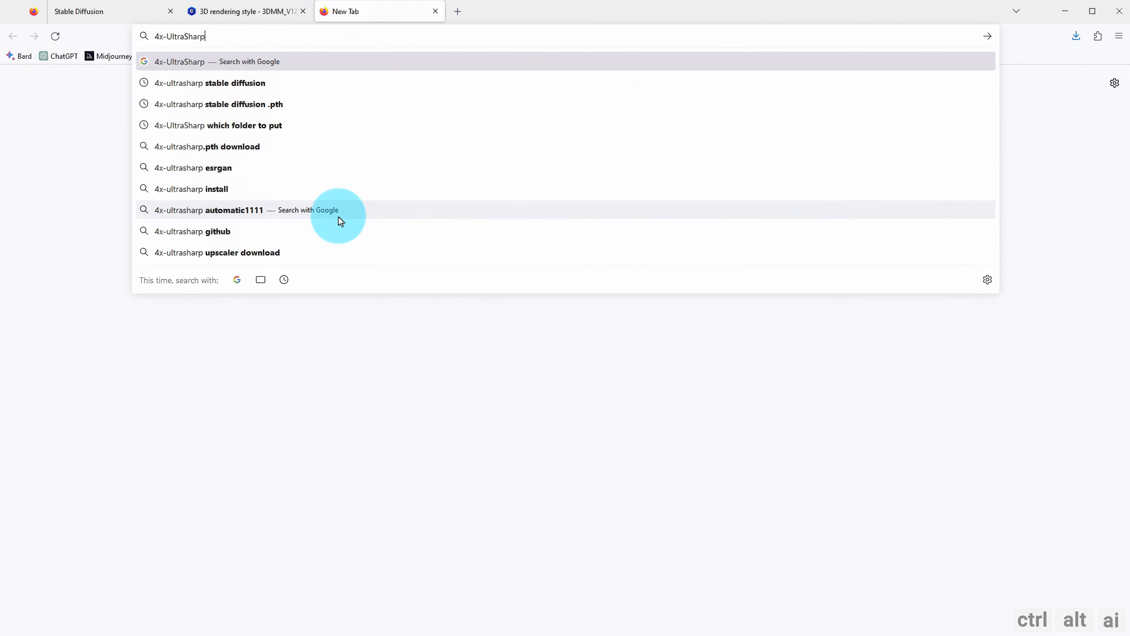
pyautogui.write('.pth')
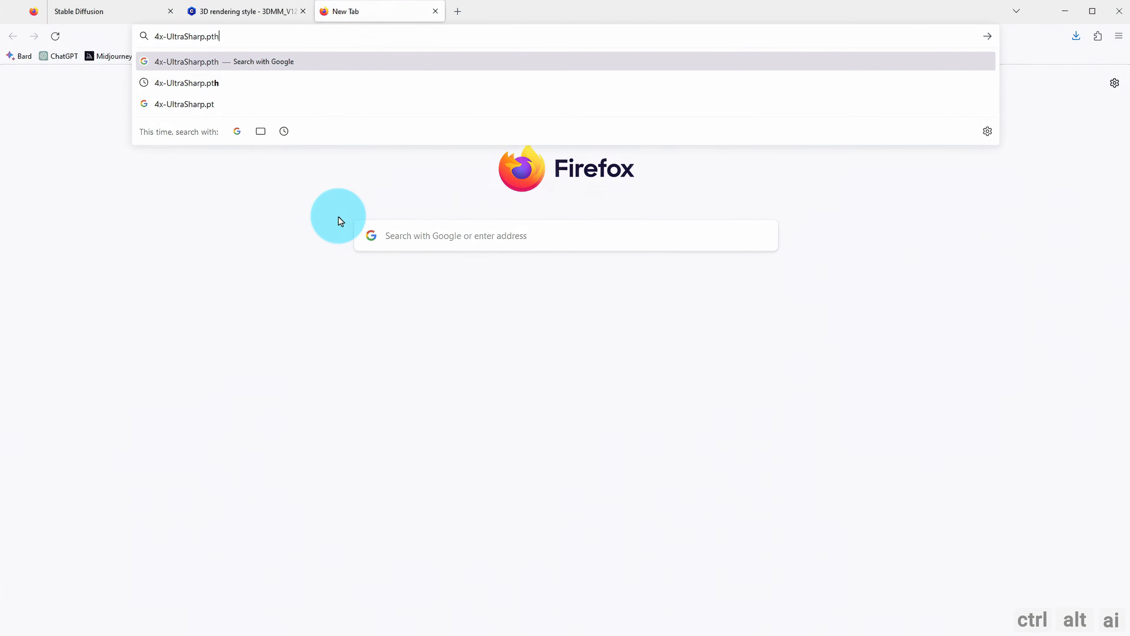
pyautogui.write(' download')
pyautogui.press('Return')
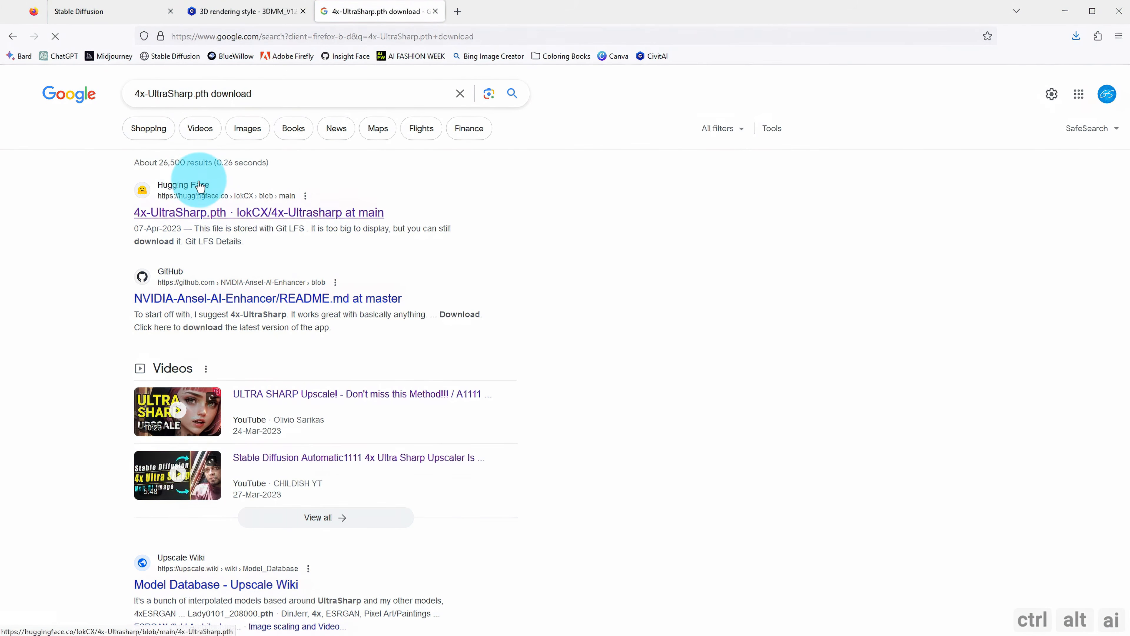
pyautogui.click(204, 218)
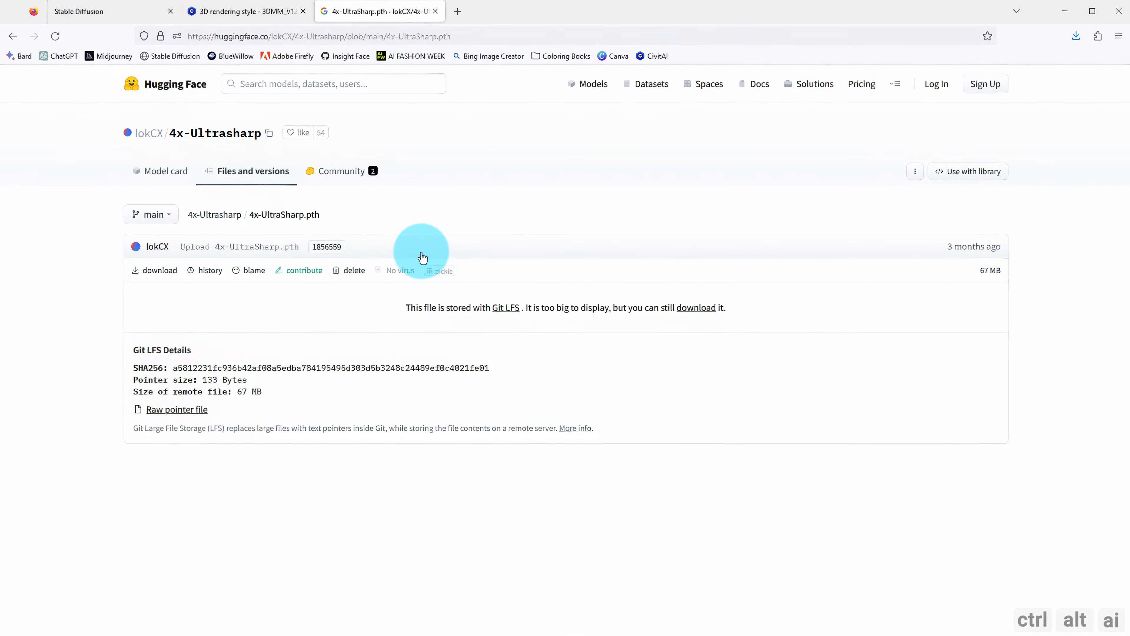
# Download 4x-UltraSharp.pth into the stable-diffusion-webui\models\ESRGAN folder and close the Hugging Face page
pyautogui.click(700, 310)
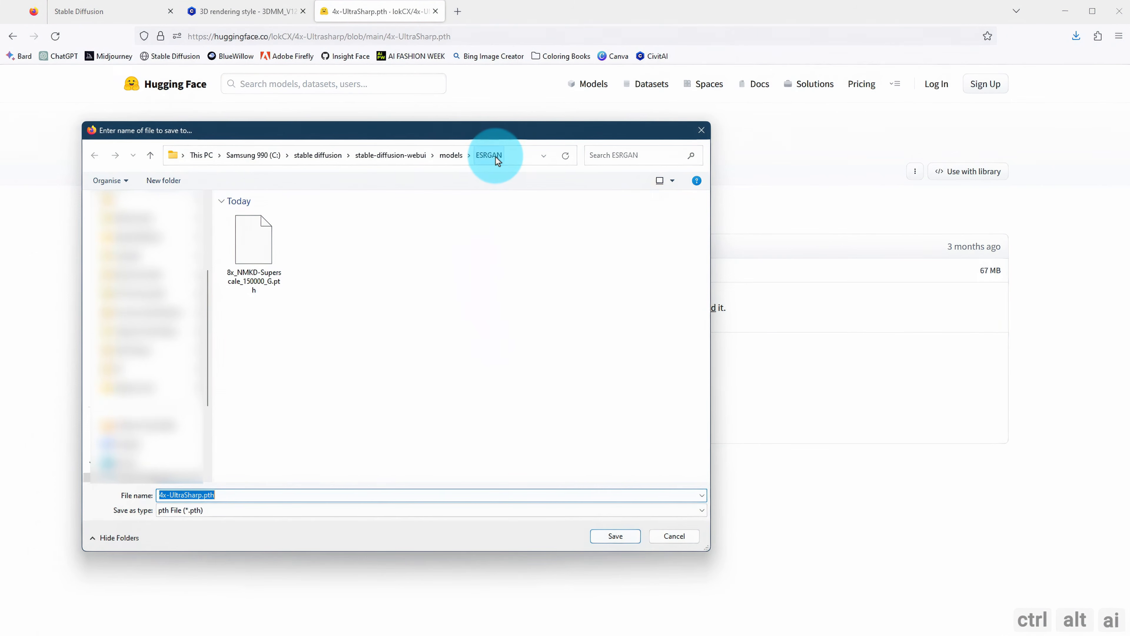
pyautogui.click(613, 538)
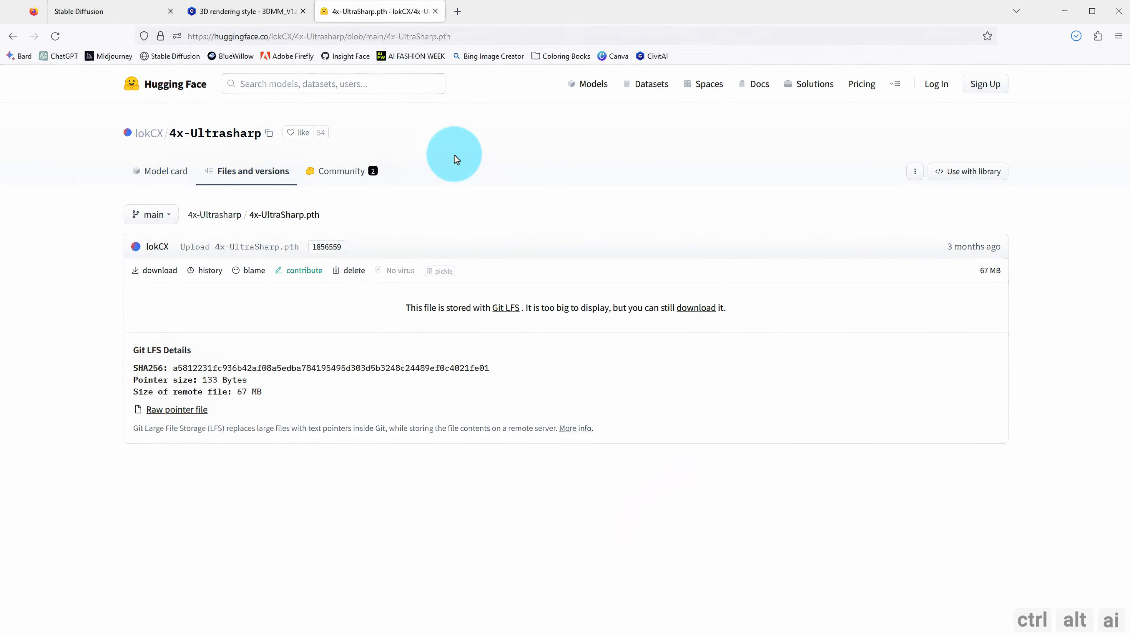
pyautogui.click(435, 11)
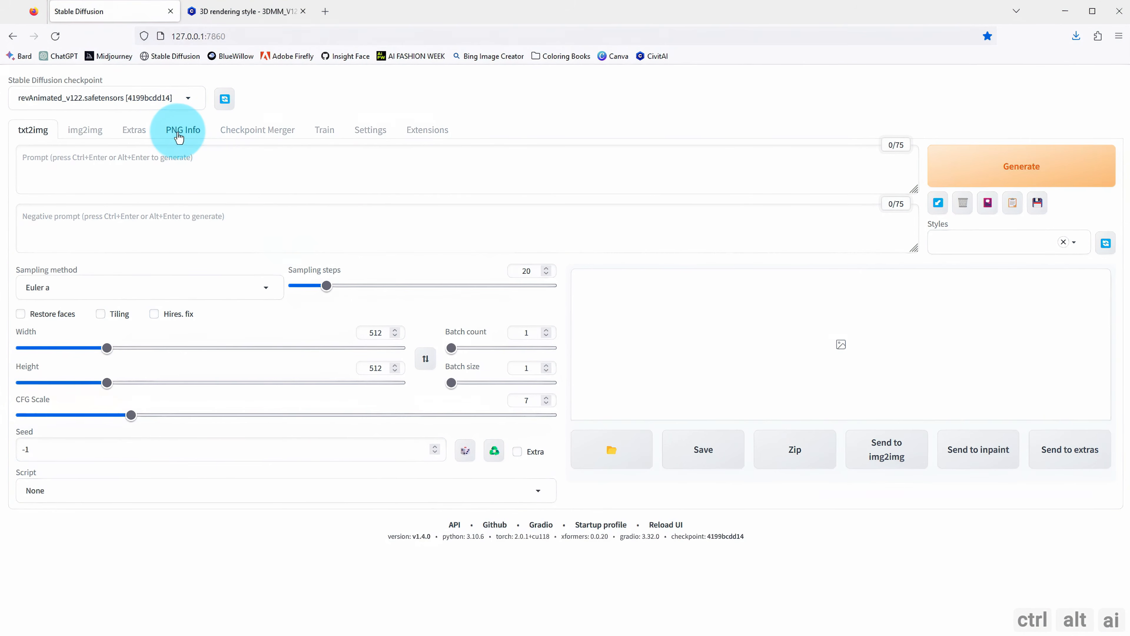
# Load the red-sweater sample 00008-2987955084.jpeg in PNG Info and send its parameters to txt2img
pyautogui.click(180, 138)
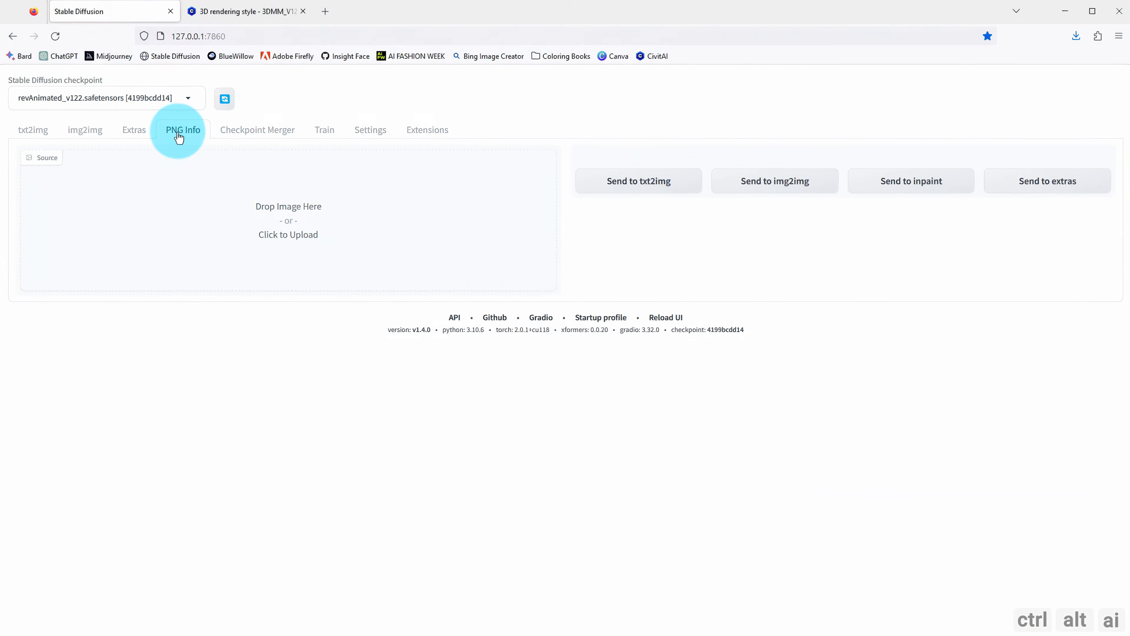
pyautogui.click(265, 222)
pyautogui.click(263, 252)
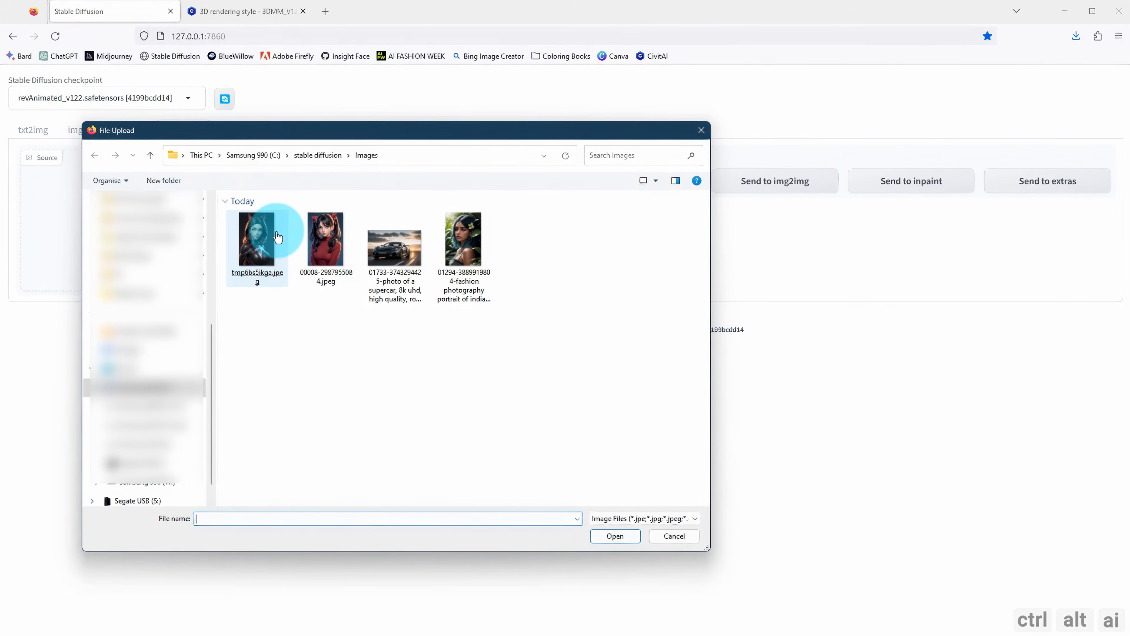
pyautogui.doubleClick(312, 253)
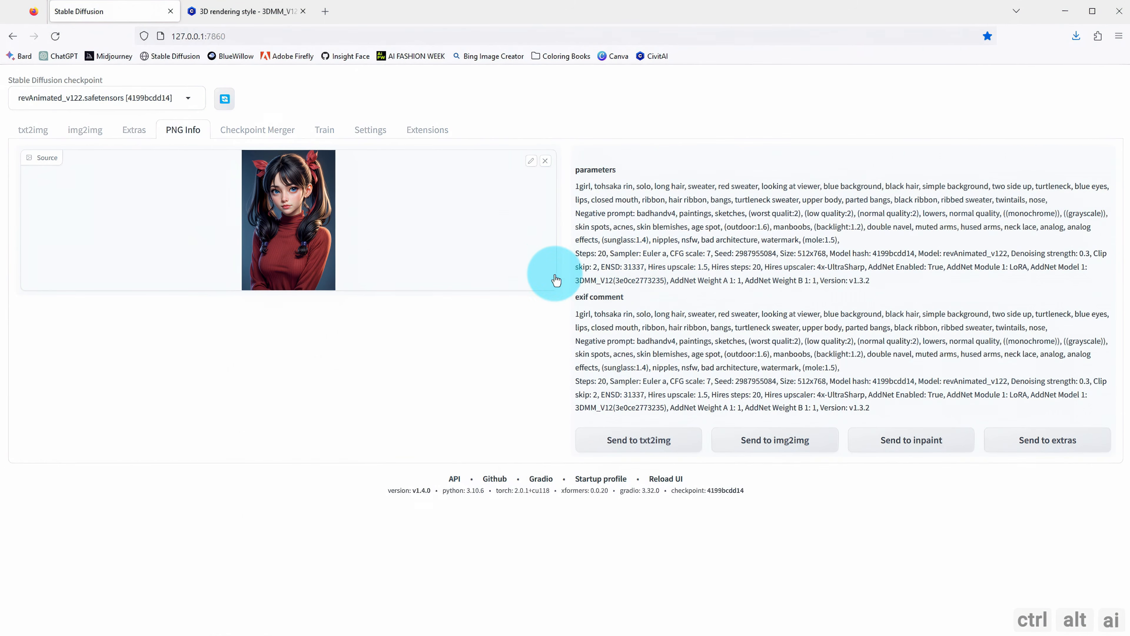
pyautogui.click(643, 439)
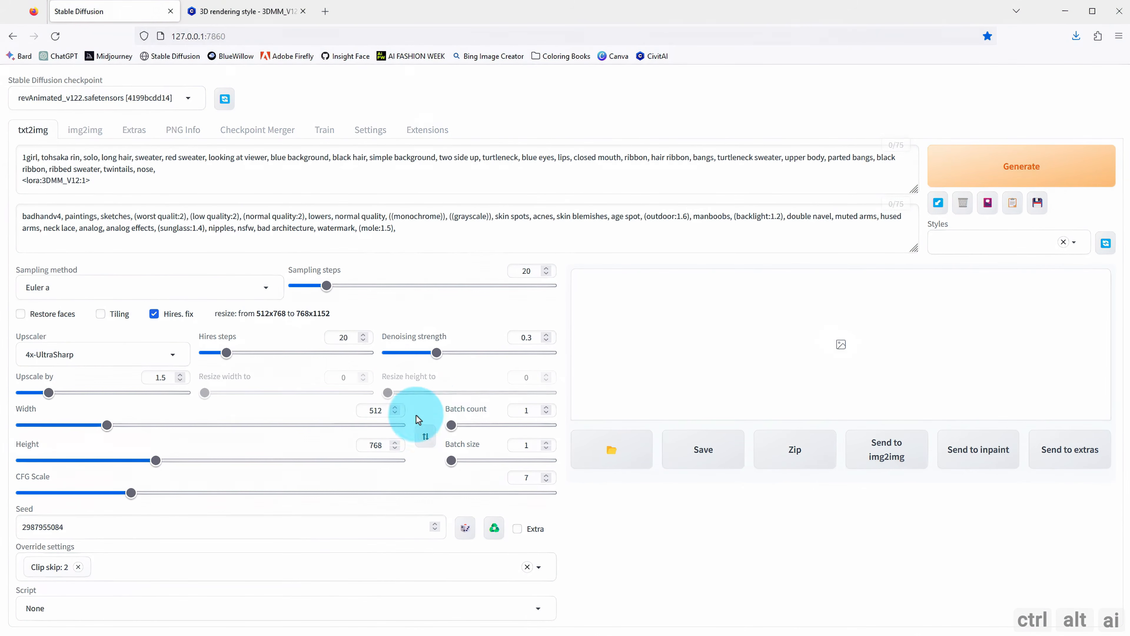
# Generate the red-sweater image from the loaded parameters, view it full size and close the enlarged view
pyautogui.click(971, 176)
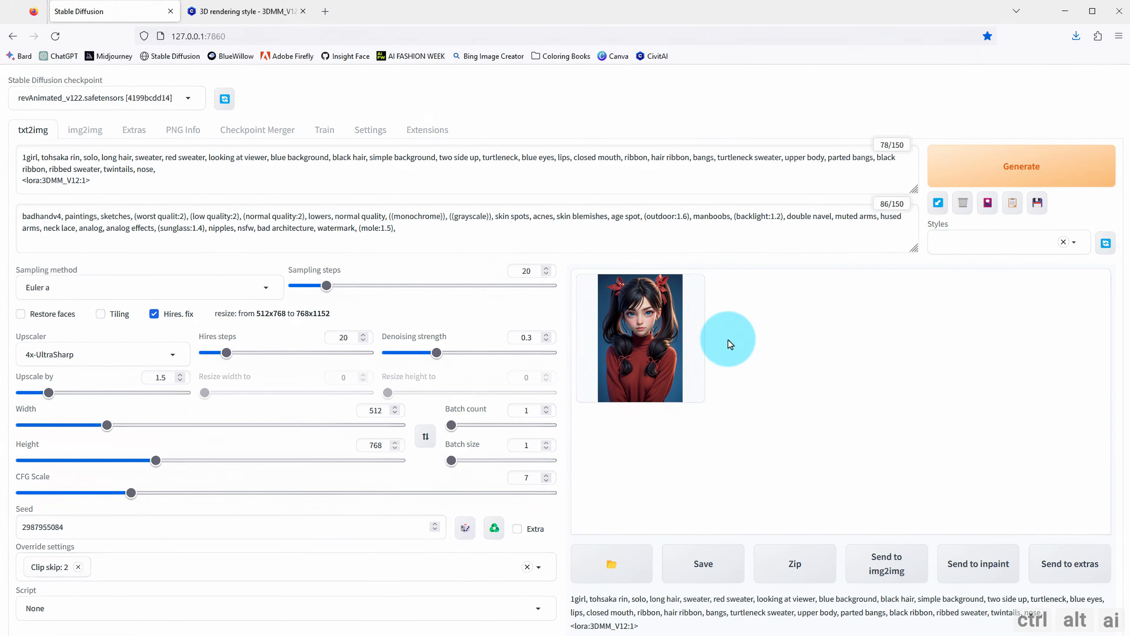
pyautogui.click(653, 347)
pyautogui.click(765, 378)
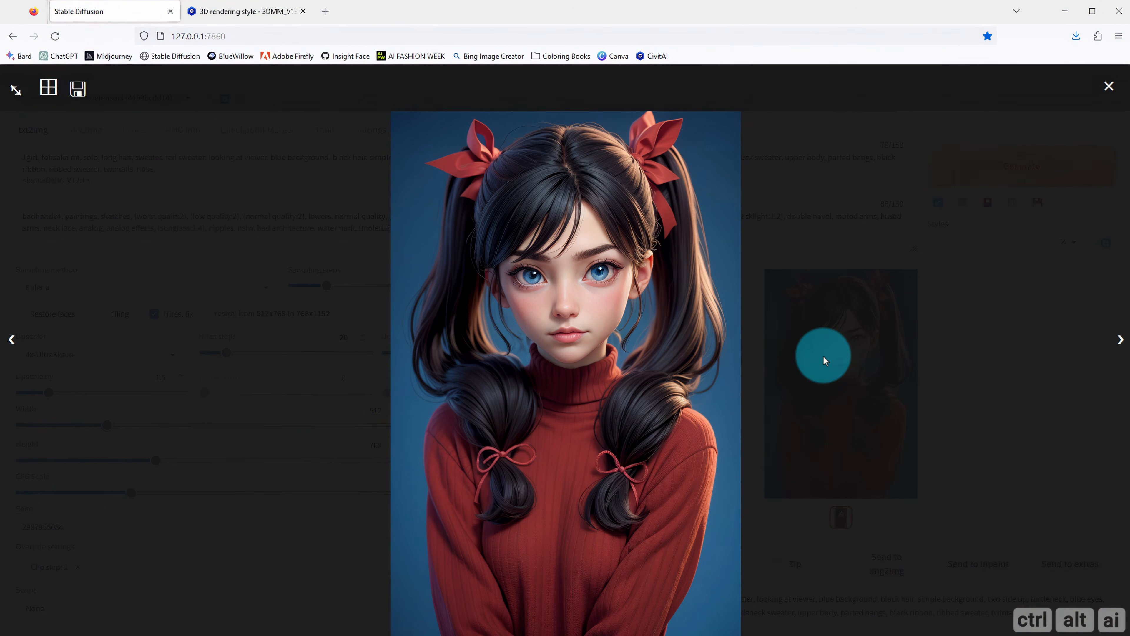
pyautogui.click(823, 358)
# Change "red sweater" to "yellow sweater" in the txt2img prompt
pyautogui.click(168, 159)
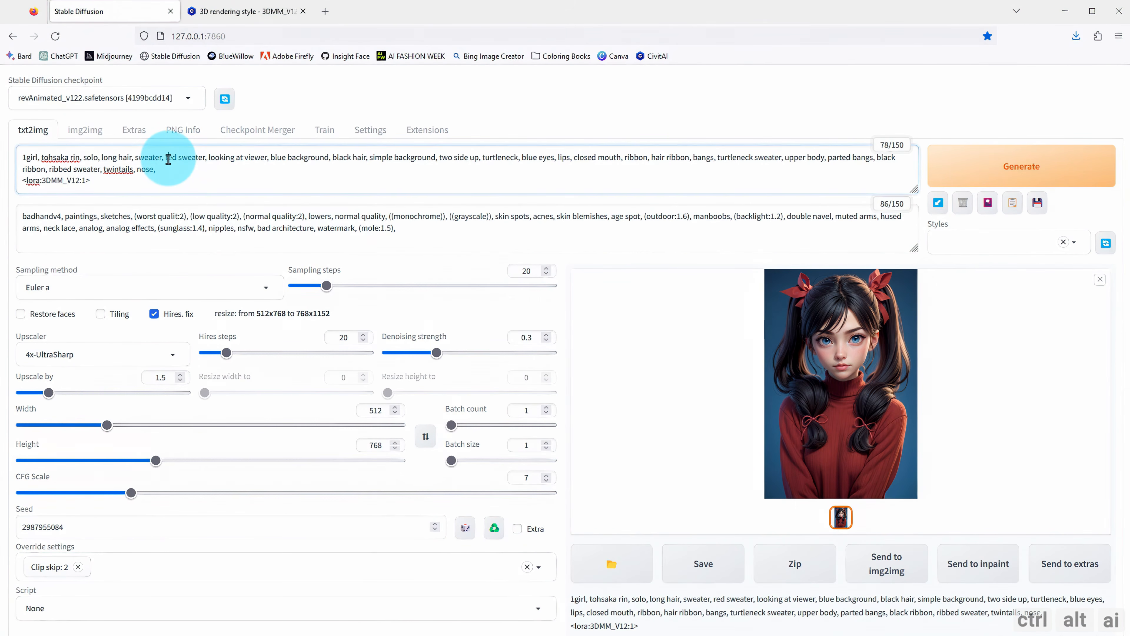
pyautogui.doubleClick(168, 159)
pyautogui.write('ye')
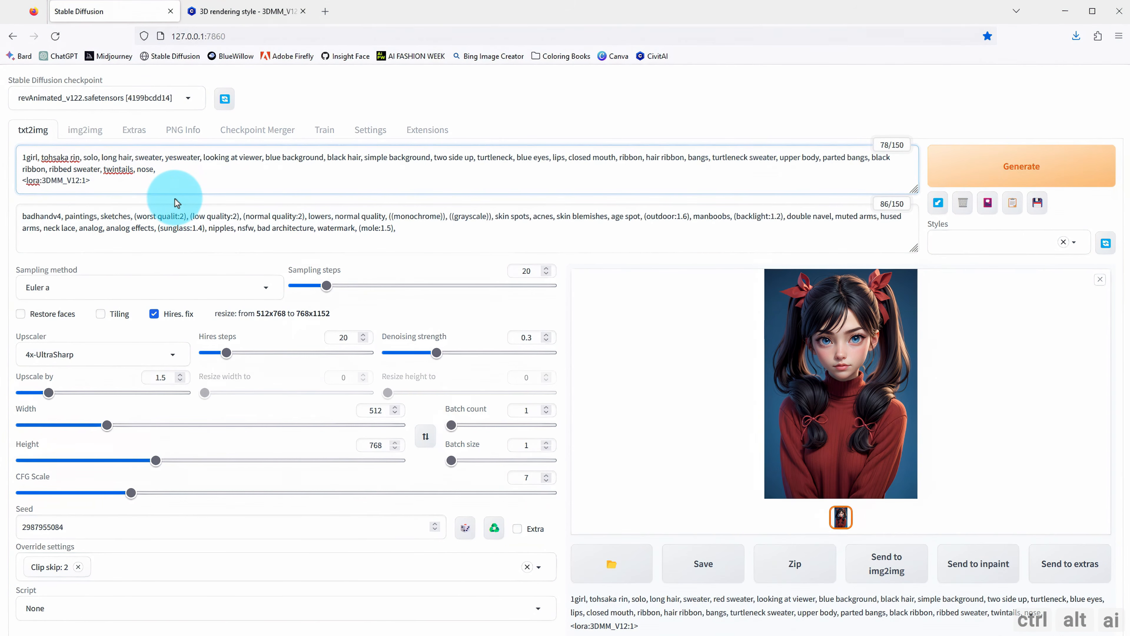
pyautogui.write('llow')
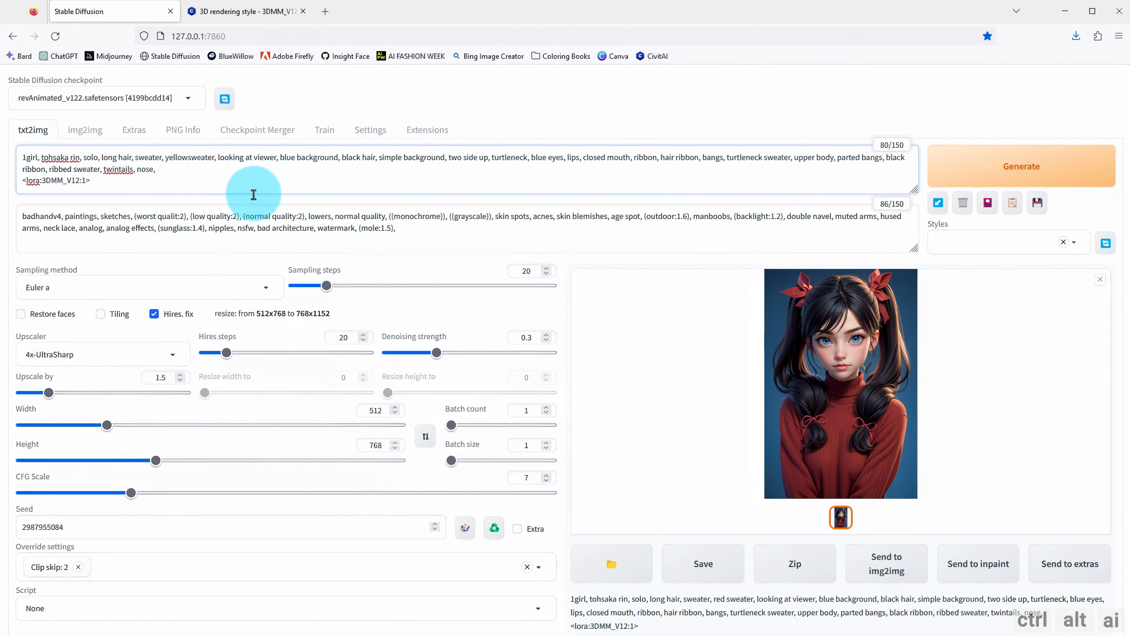
# Generate the yellow-sweater image, view it full size and close the enlarged view
pyautogui.click(1006, 174)
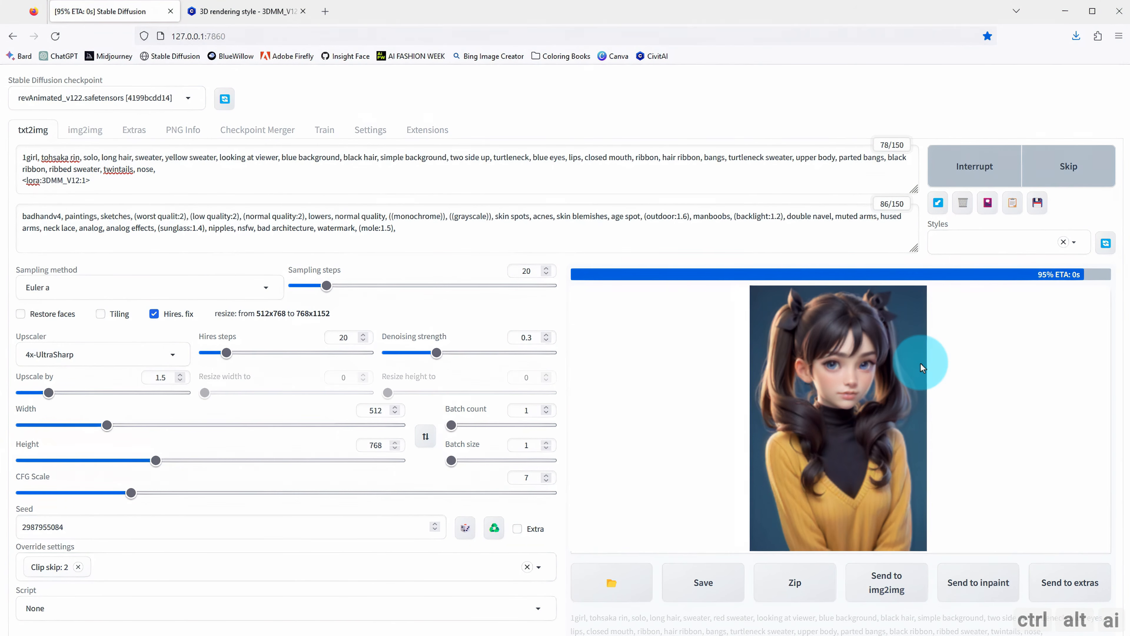
pyautogui.click(836, 358)
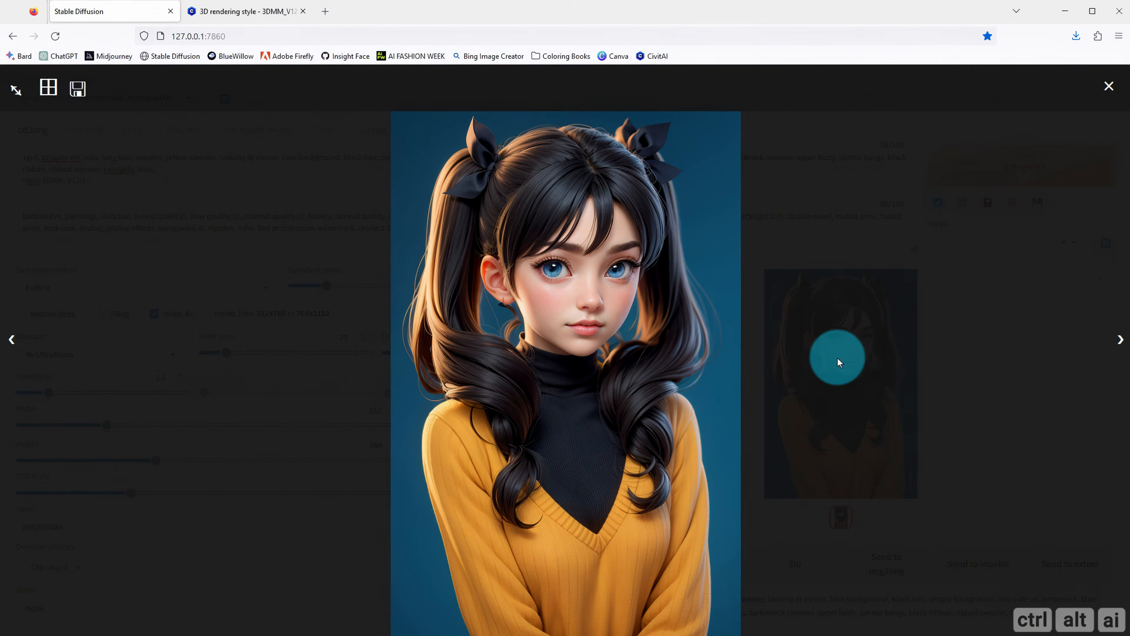
pyautogui.click(796, 371)
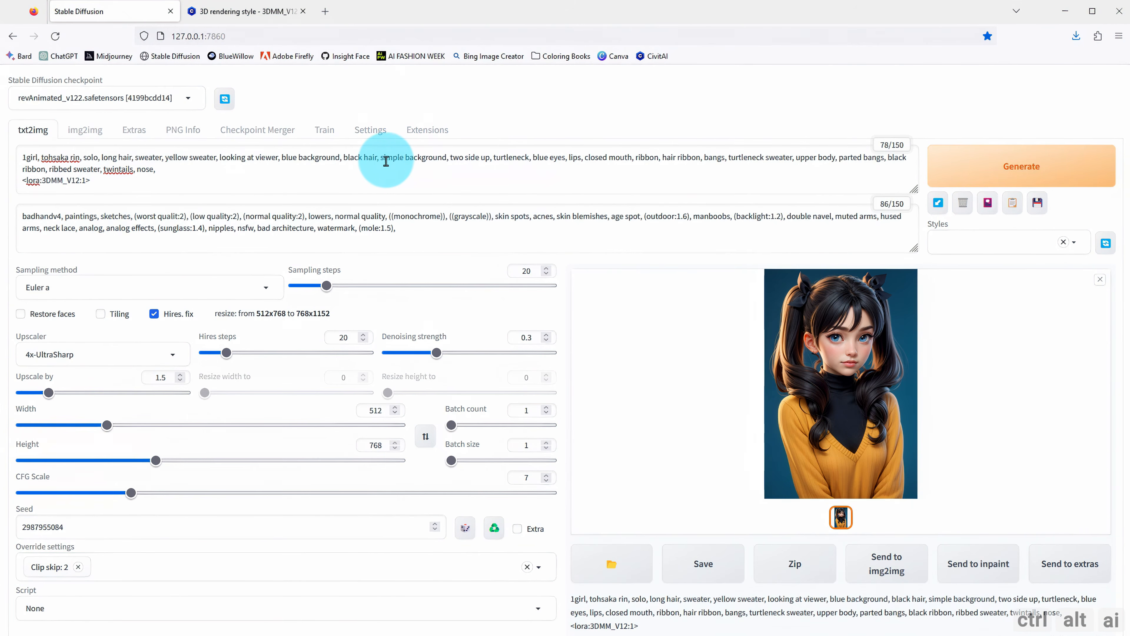
# Regenerate the image with "green background" replacing "blue background" in the prompt, and check the result full size
pyautogui.doubleClick(290, 157)
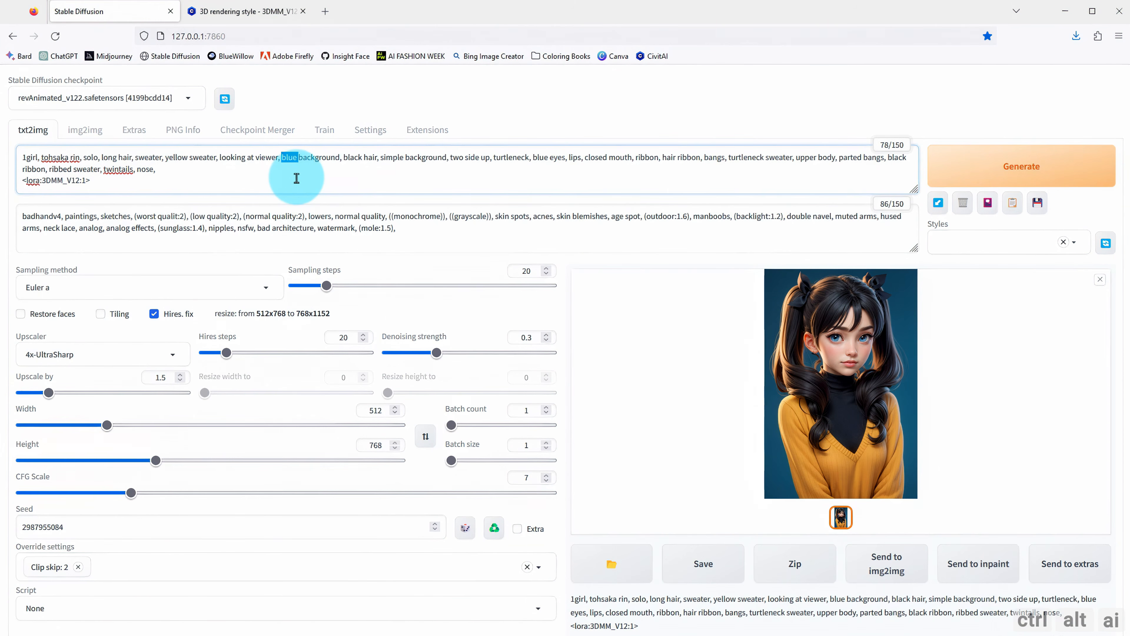
pyautogui.write('green')
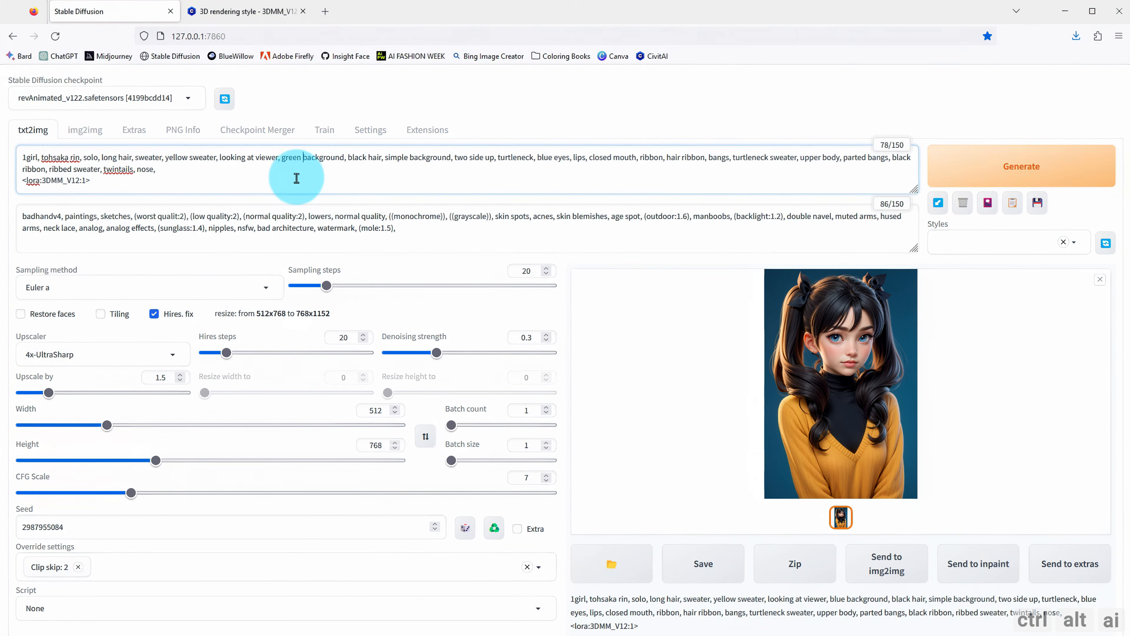
pyautogui.click(1011, 179)
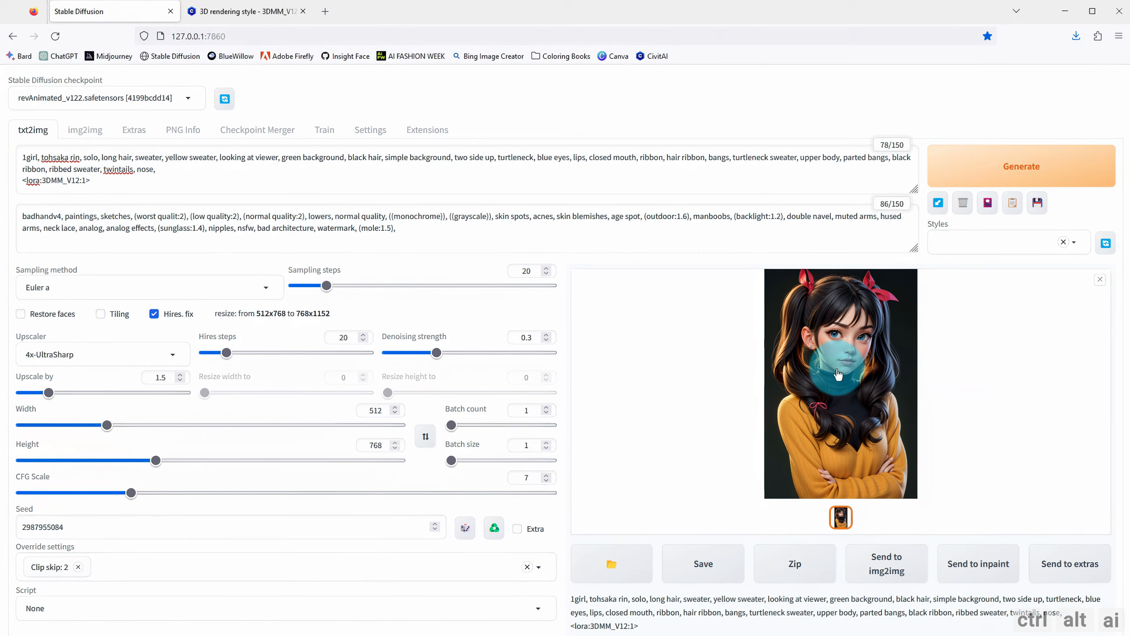
pyautogui.click(837, 368)
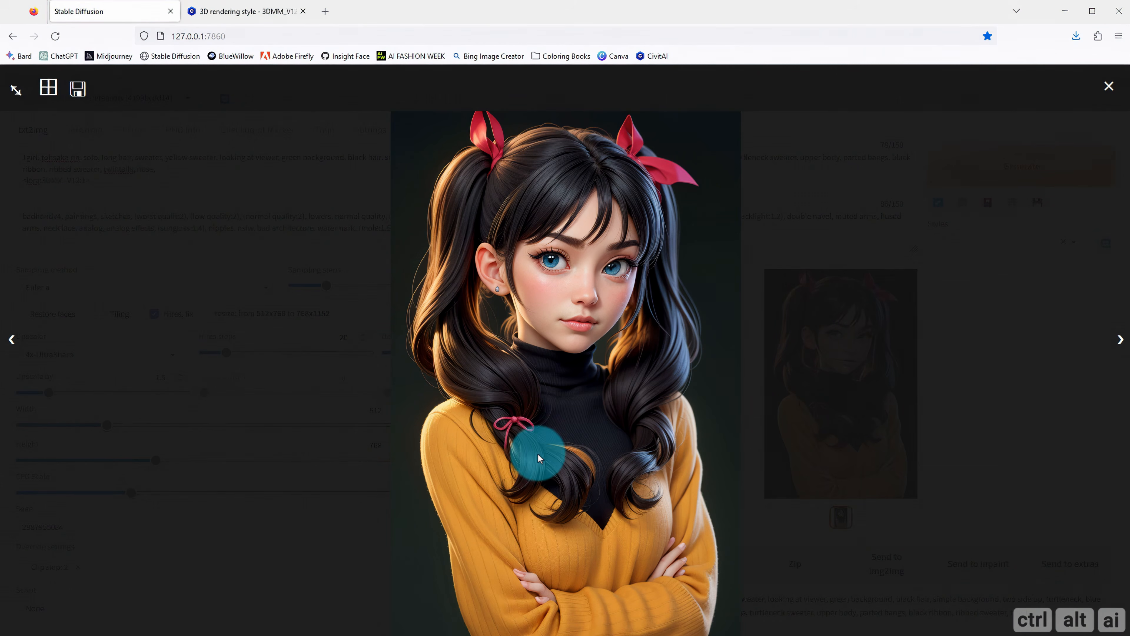
pyautogui.click(290, 447)
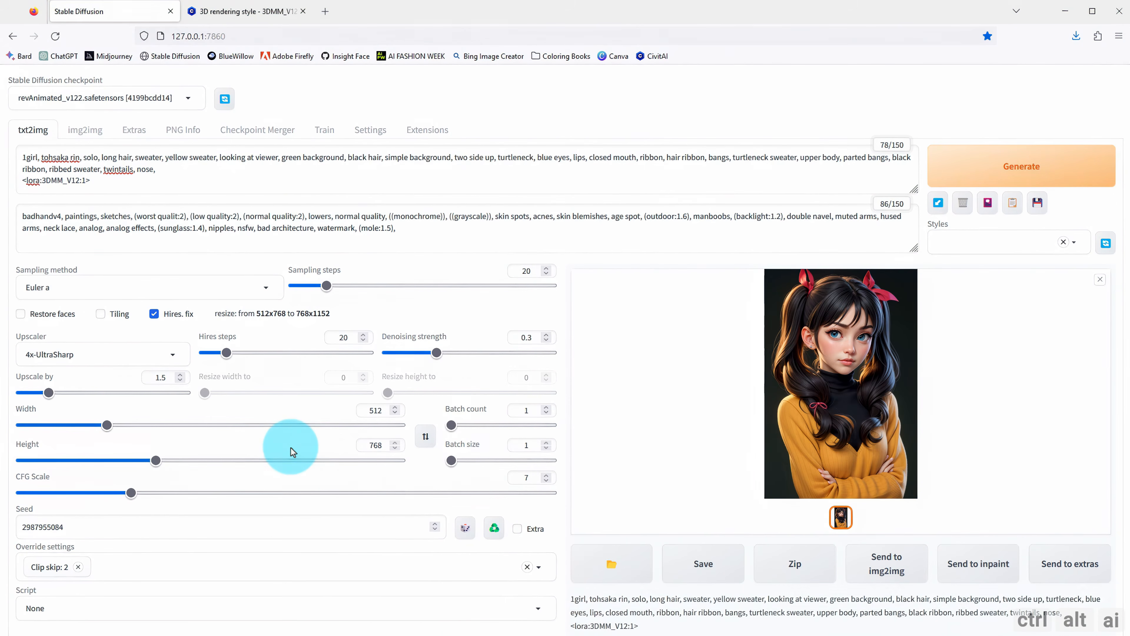
# Replace the PNG Info source with the bat_woman sample image and send its parameters to txt2img
pyautogui.click(176, 145)
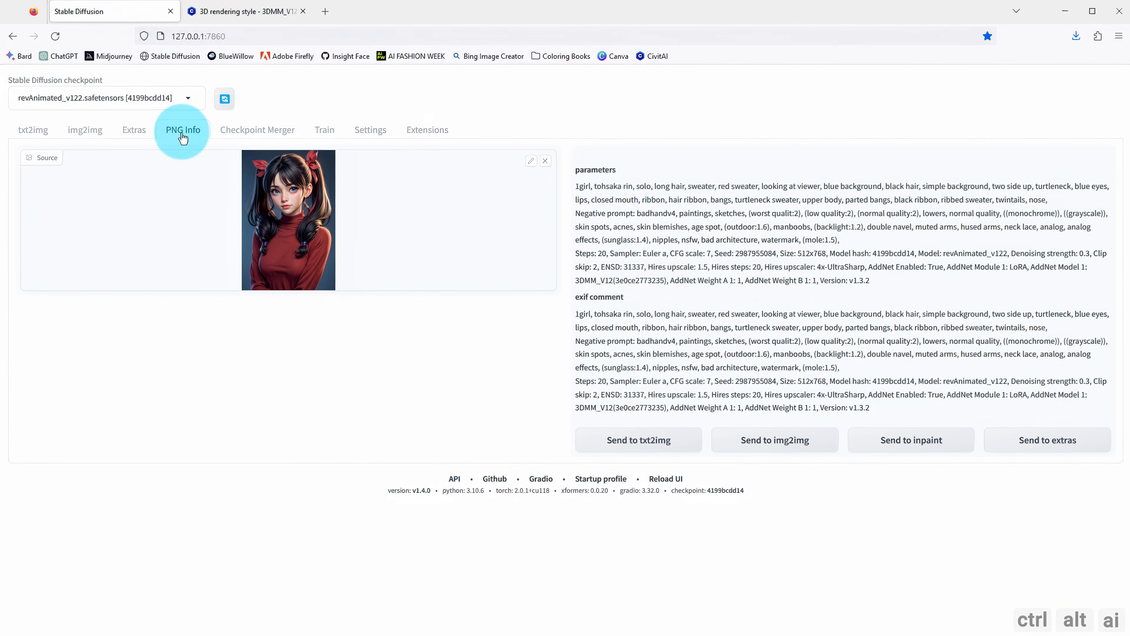
pyautogui.click(546, 161)
pyautogui.click(299, 209)
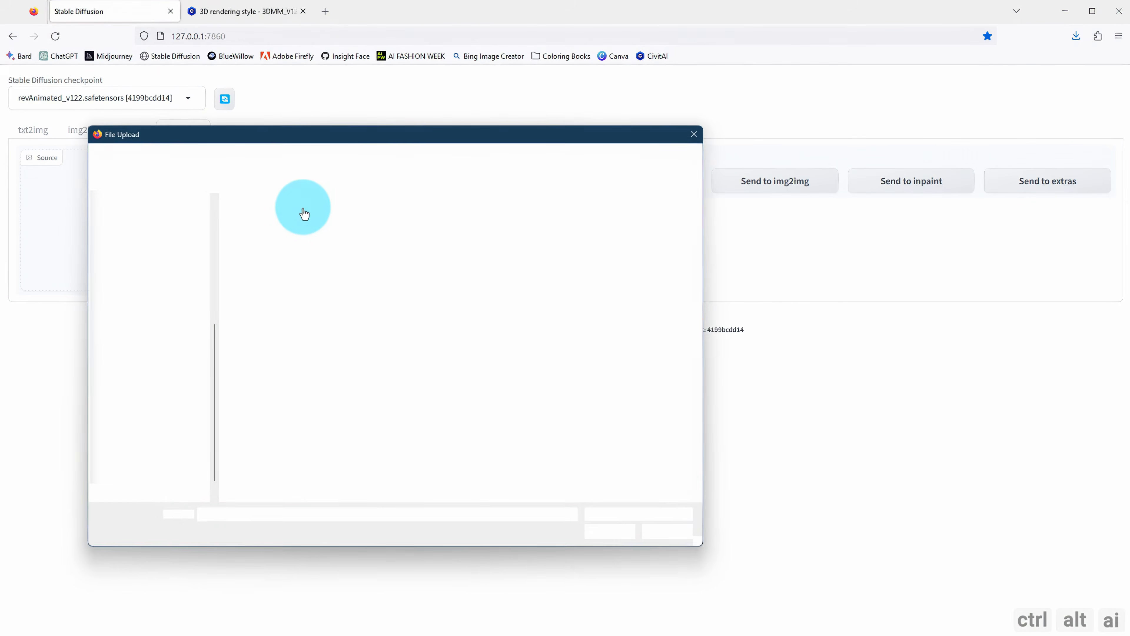
pyautogui.doubleClick(281, 273)
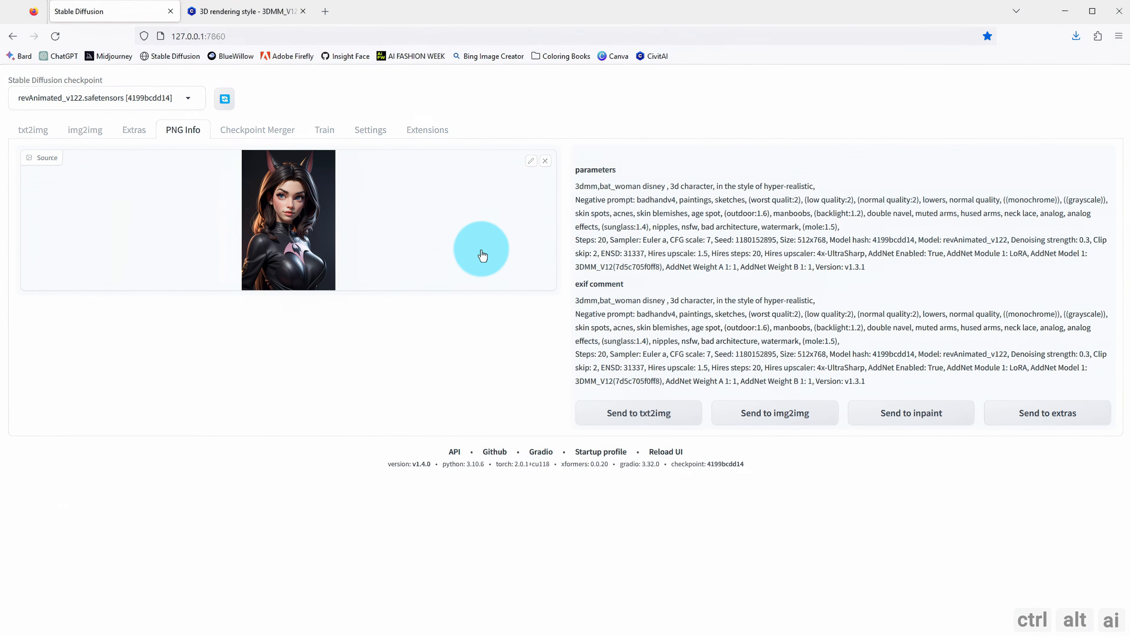
pyautogui.click(651, 414)
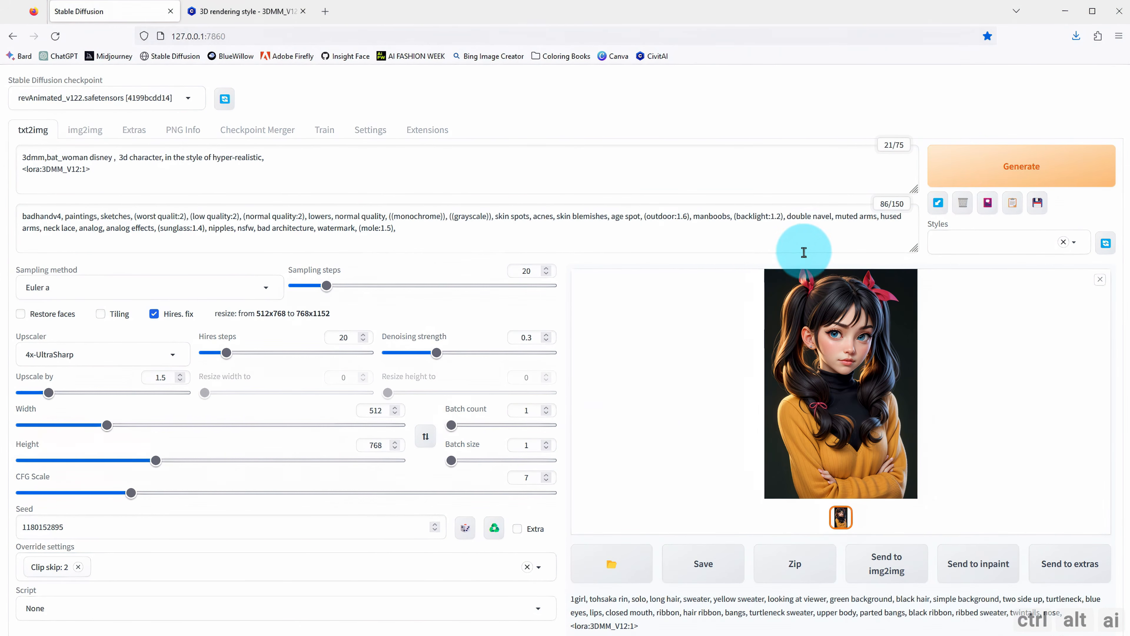
# Generate the bat_woman image from the loaded parameters, view it full size and close the enlarged view
pyautogui.click(962, 178)
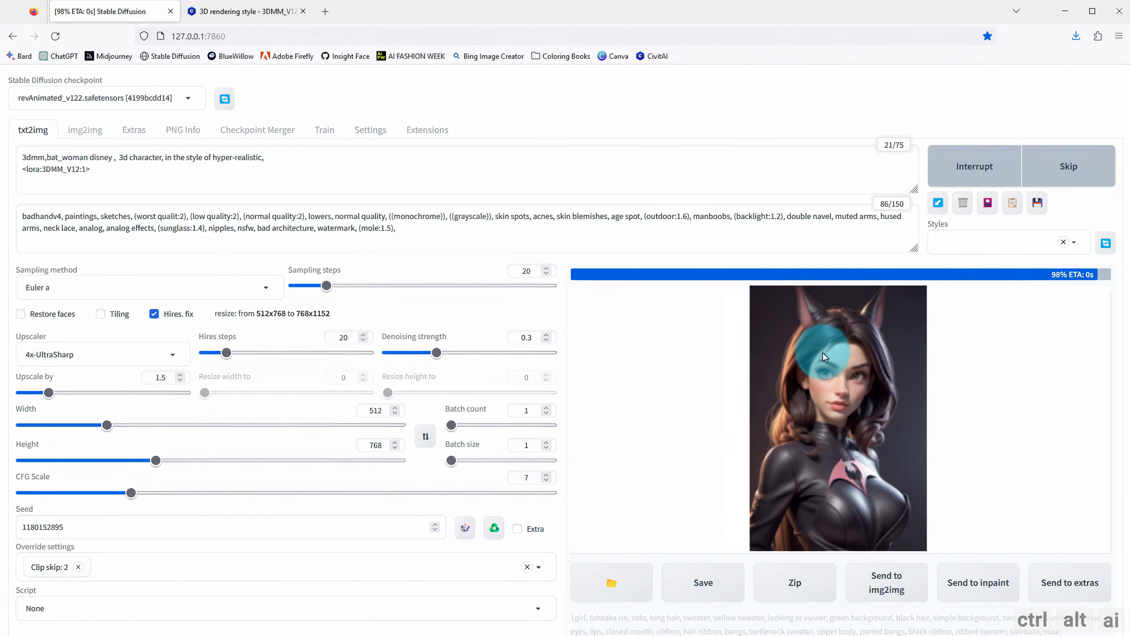
pyautogui.click(831, 367)
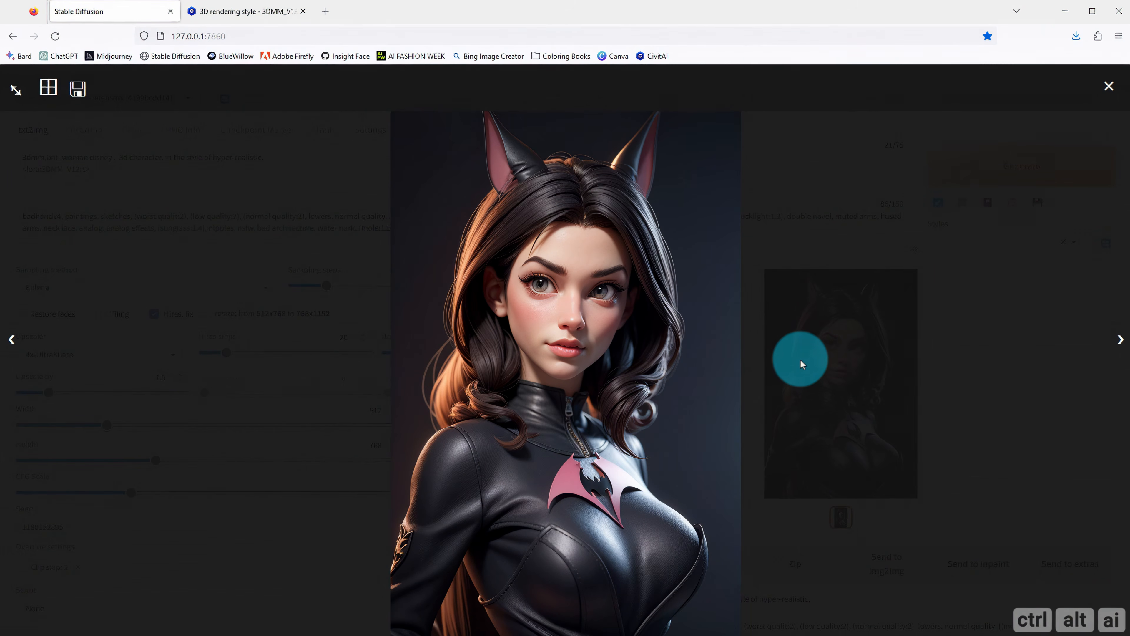
pyautogui.click(789, 349)
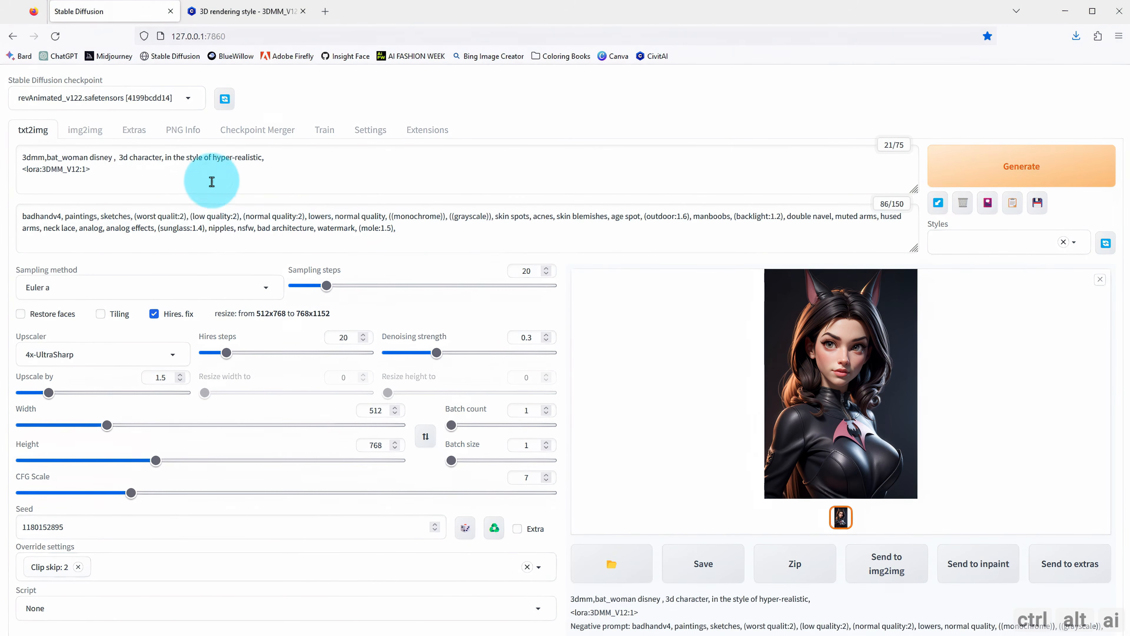
# Change "bat_woman" to "bat_man" in the txt2img prompt
pyautogui.click(62, 158)
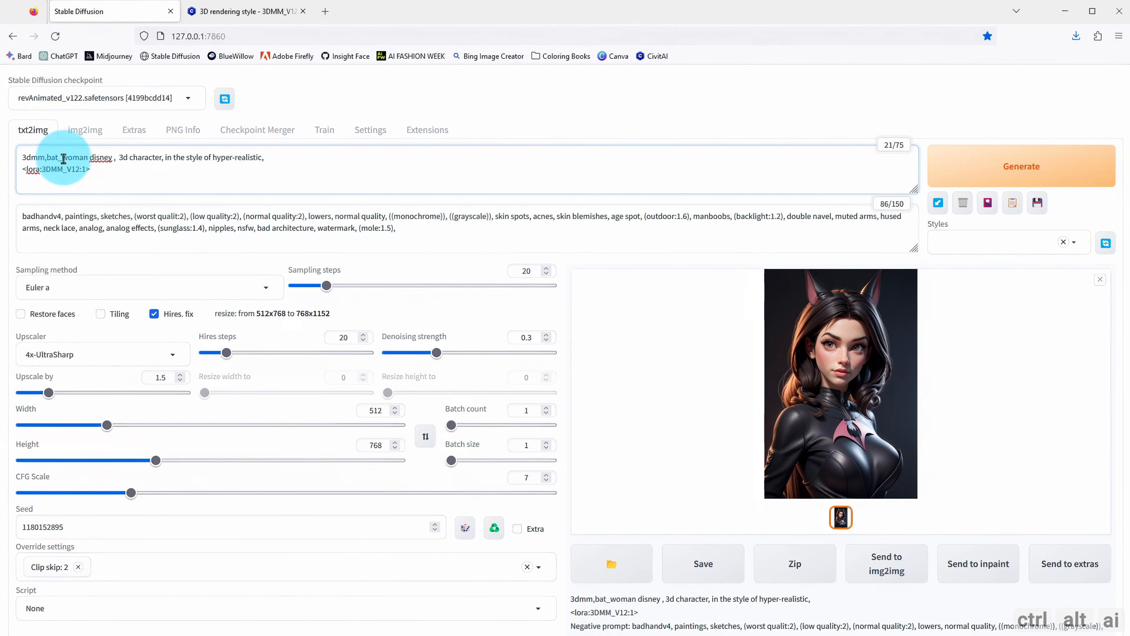
pyautogui.press('Delete')
pyautogui.press('Delete')
pyautogui.press('Delete')
pyautogui.press('Delete')
pyautogui.press('Delete')
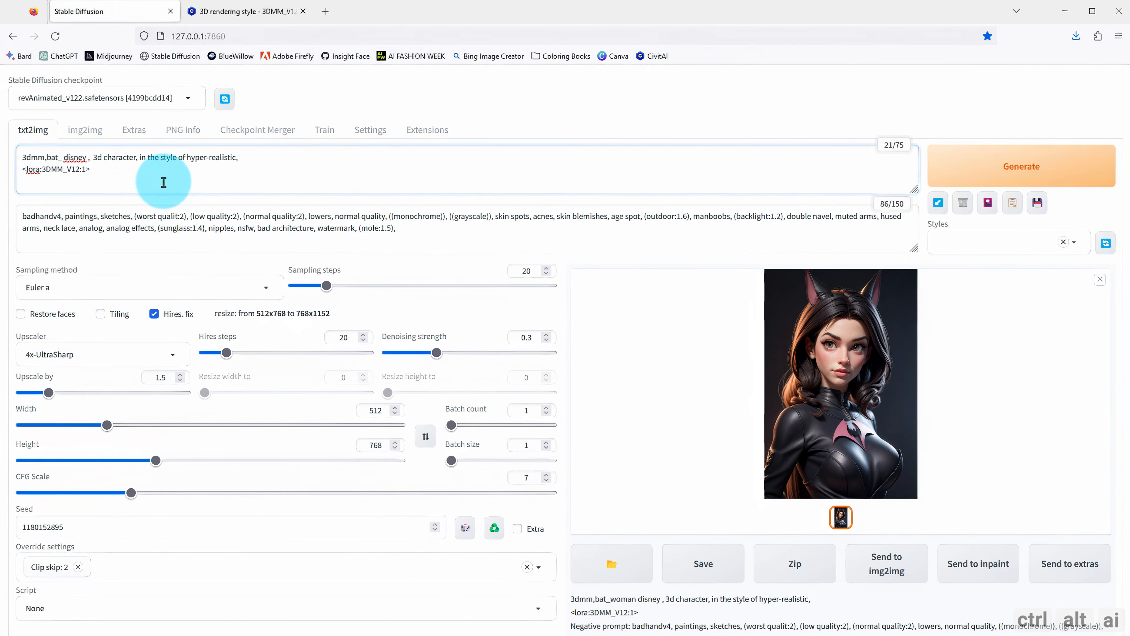
pyautogui.write('man')
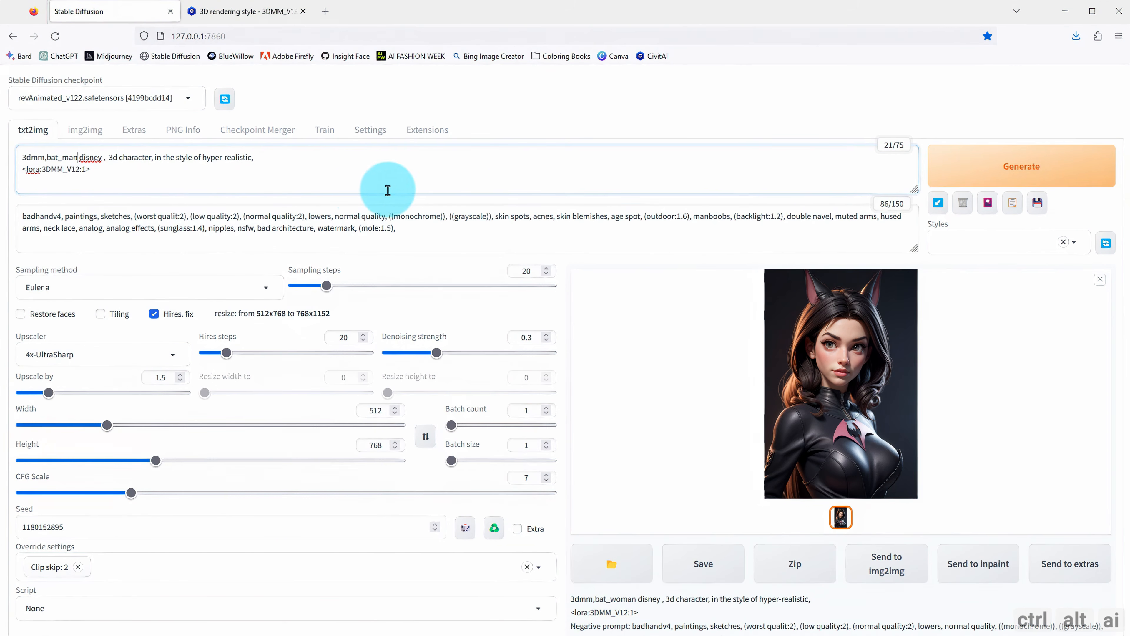
# Generate the bat_man image, view it full size and close the enlarged view
pyautogui.click(963, 163)
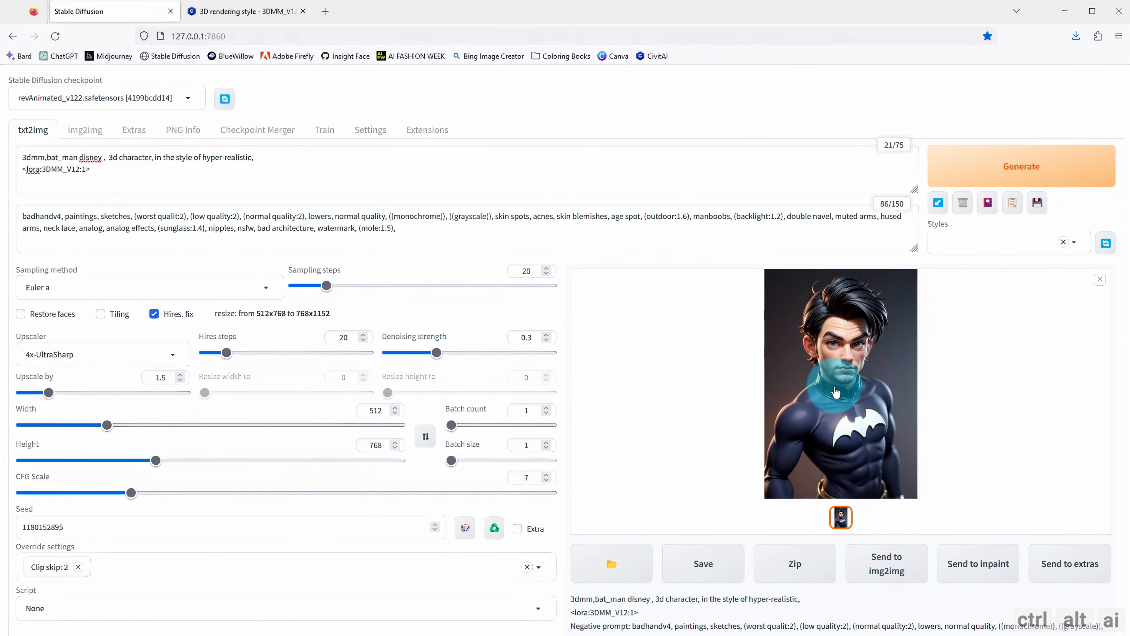
pyautogui.click(835, 391)
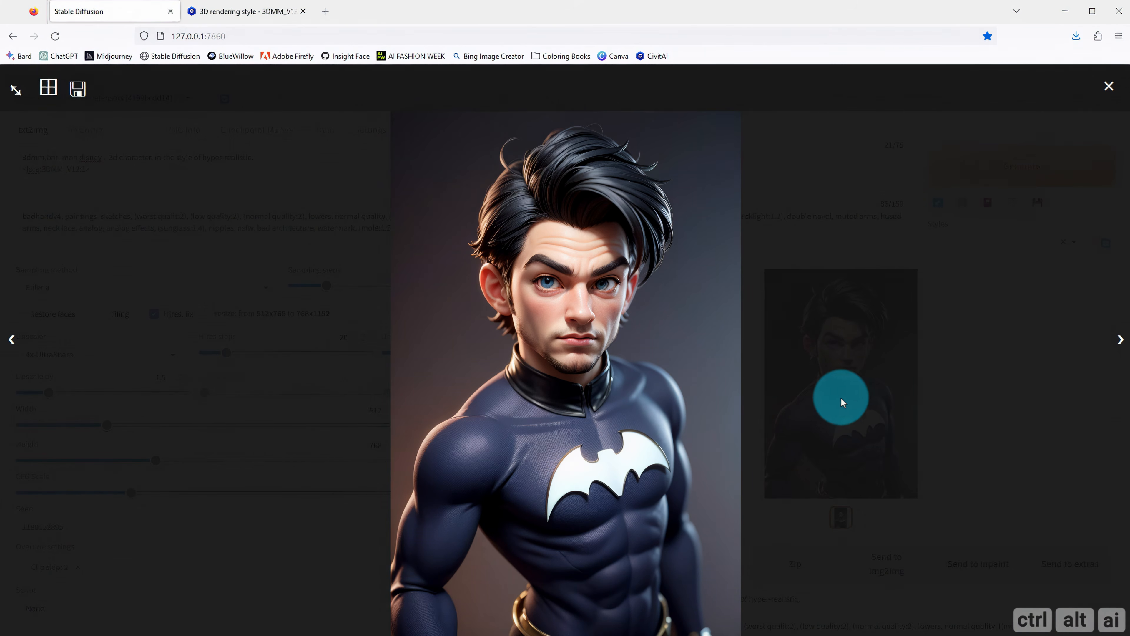
pyautogui.click(901, 402)
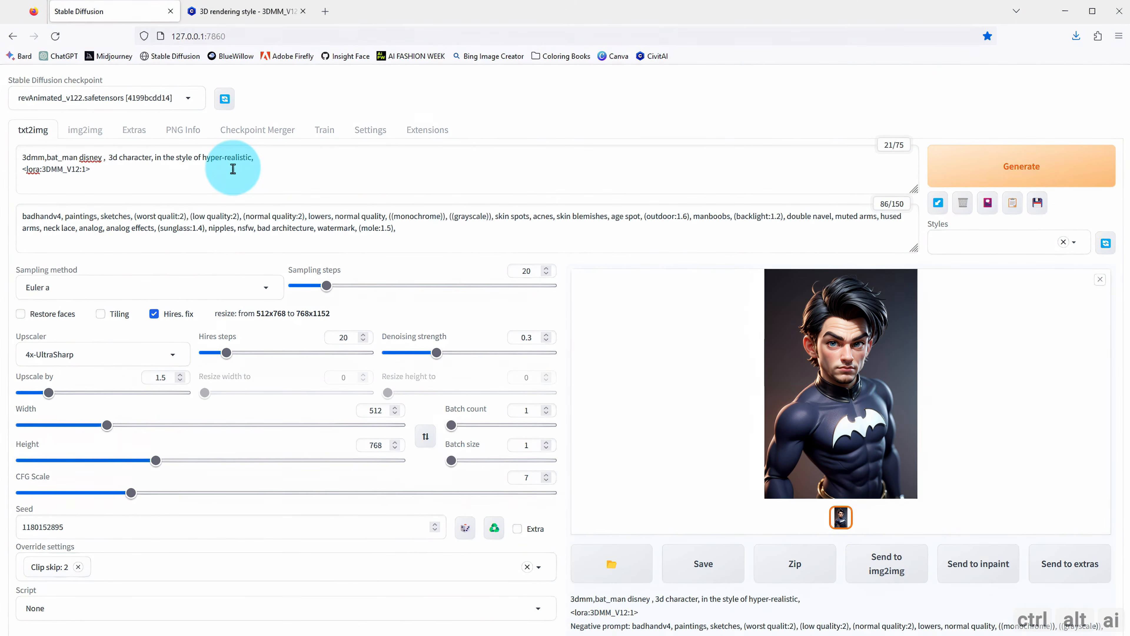
# Replace "bat_man" with "poison ivy," before "disney" in the txt2img prompt
pyautogui.click(76, 158)
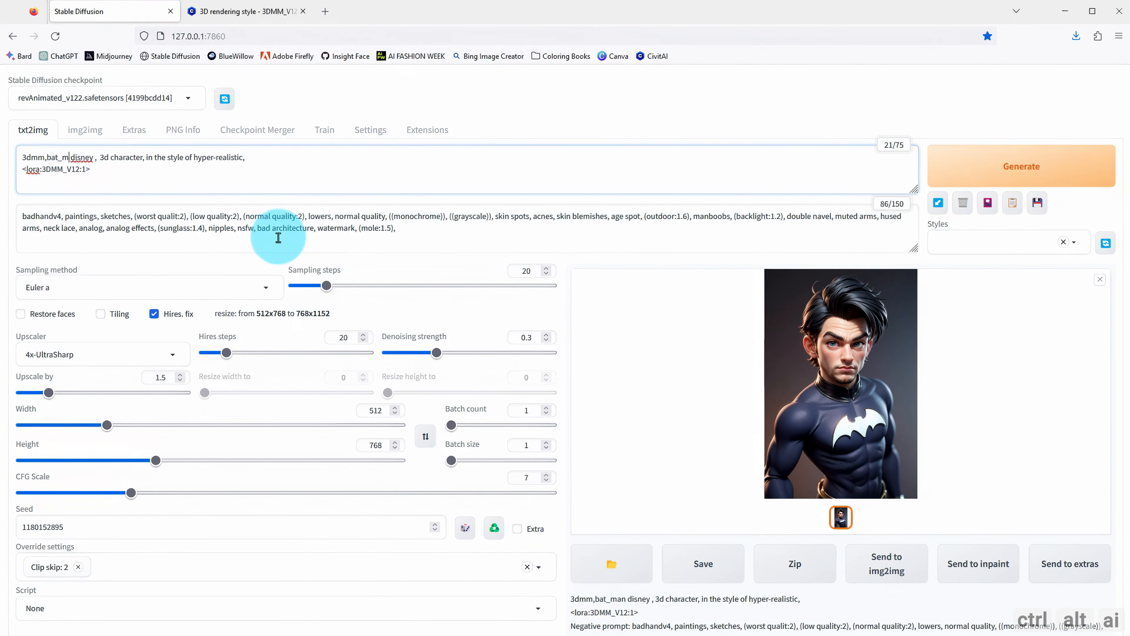
pyautogui.press('BackSpace')
pyautogui.press('BackSpace')
pyautogui.press('BackSpace')
pyautogui.press('BackSpace')
pyautogui.press('BackSpace')
pyautogui.press('BackSpace')
pyautogui.press('BackSpace')
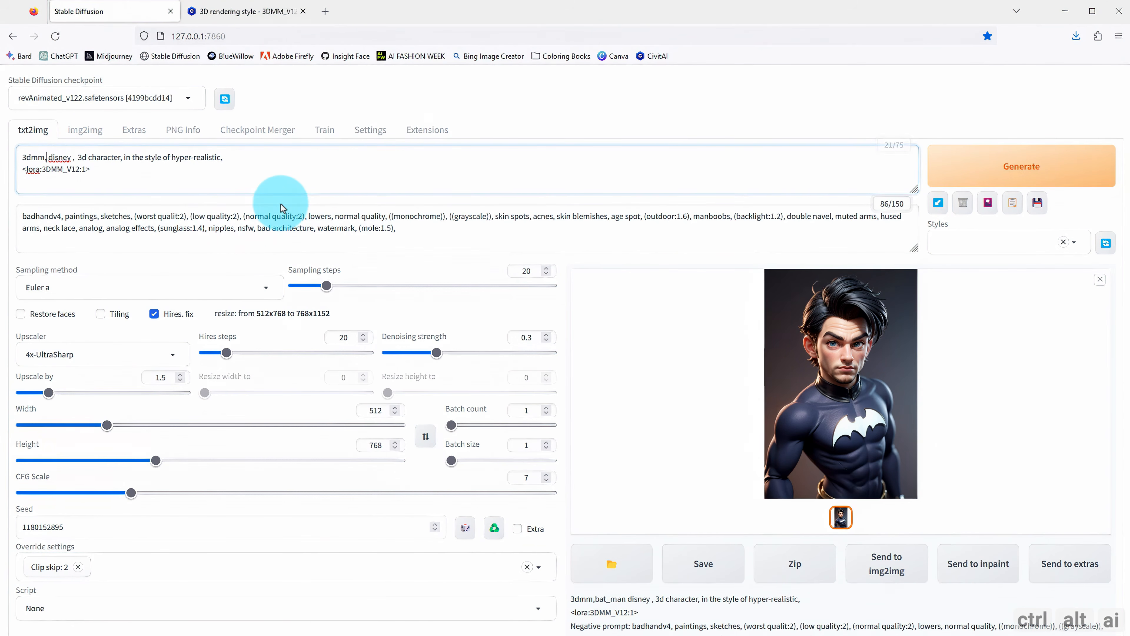
pyautogui.write('po')
pyautogui.write('ison iv')
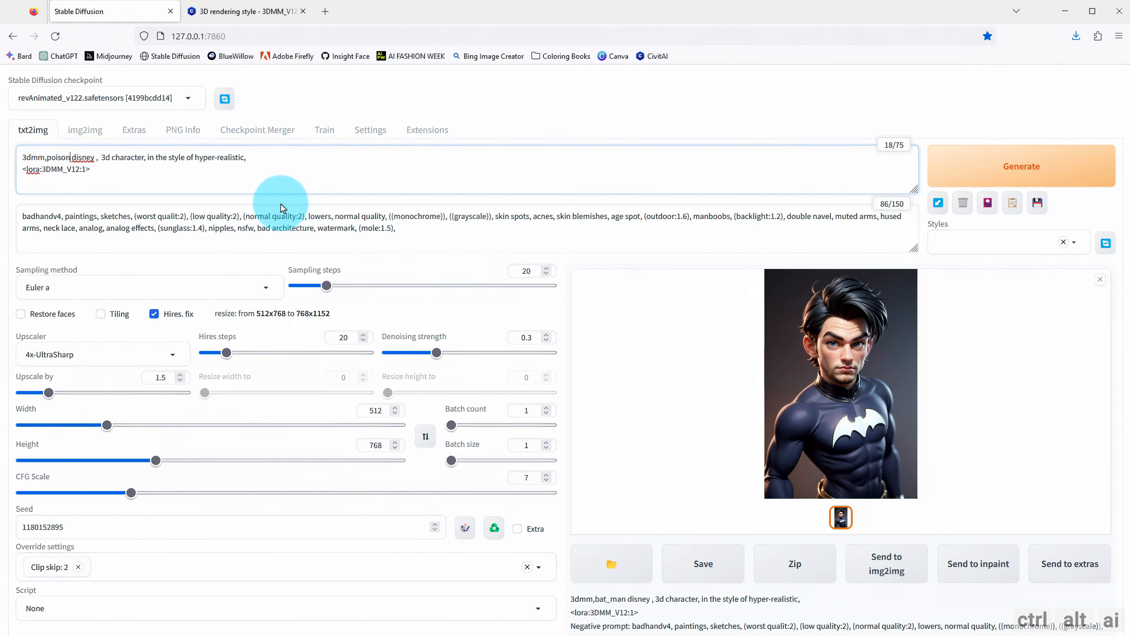
pyautogui.write('y')
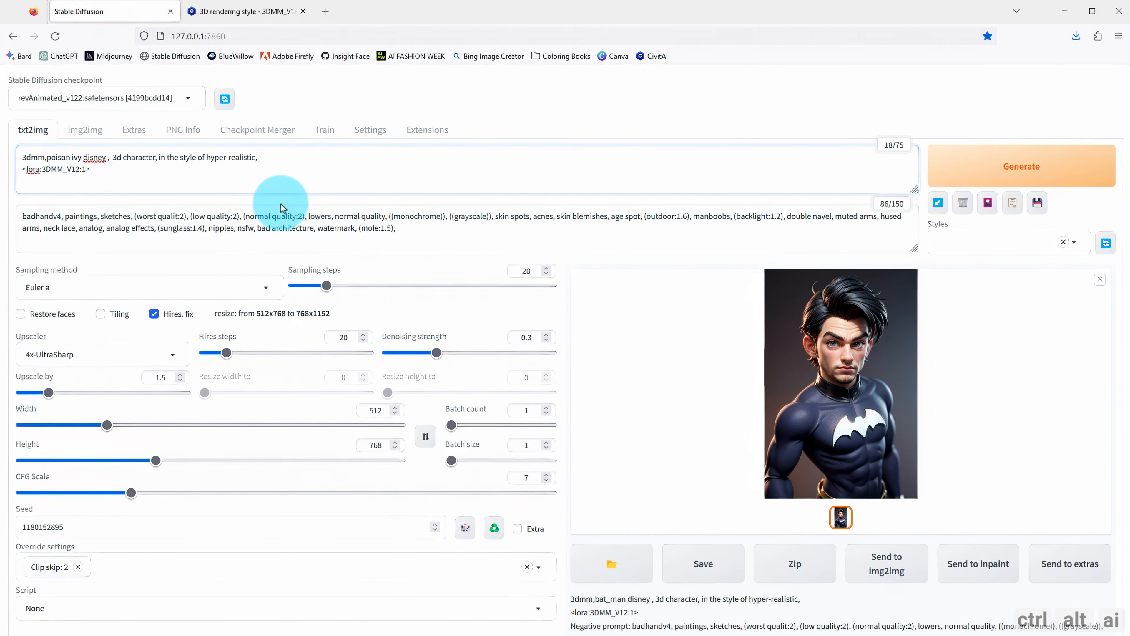
pyautogui.write(',')
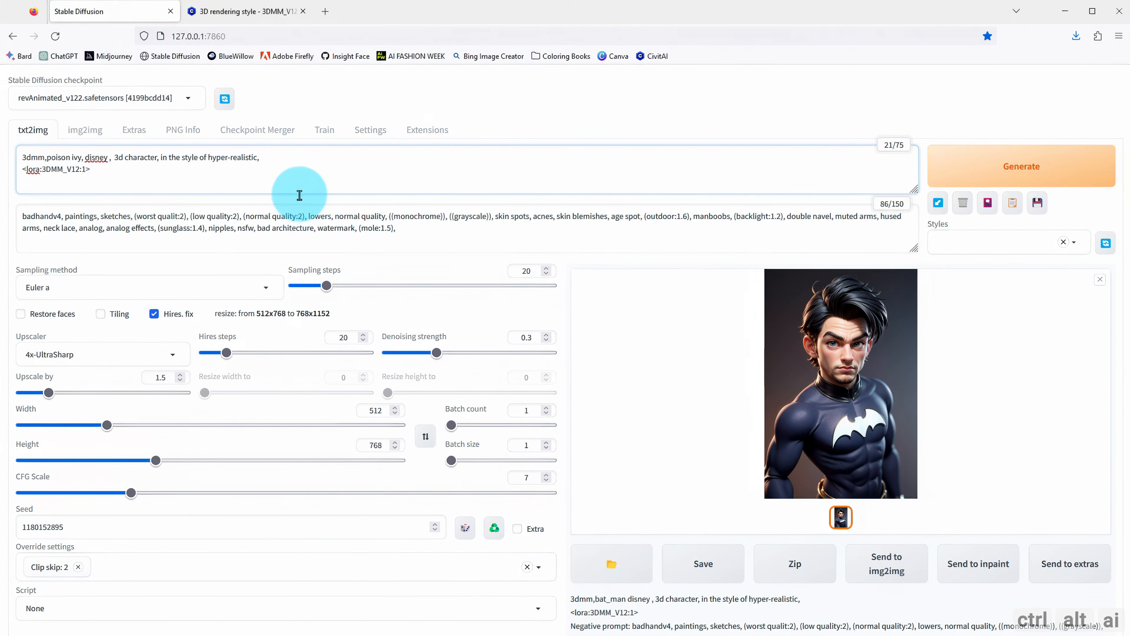
# Generate the poison ivy image and open it full size
pyautogui.click(945, 172)
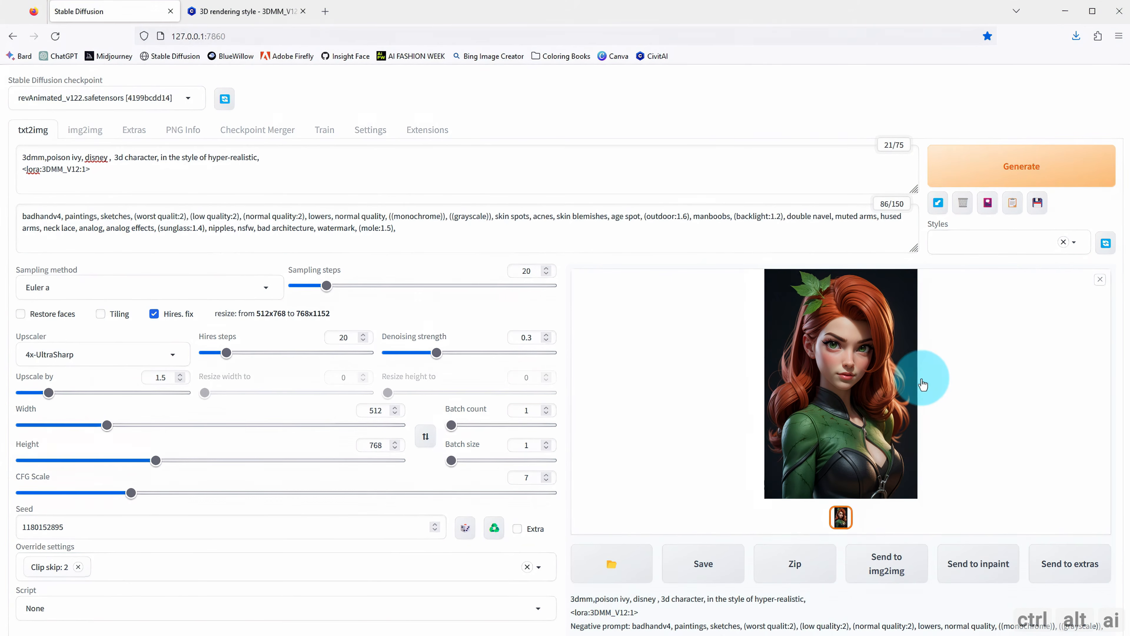
pyautogui.click(872, 376)
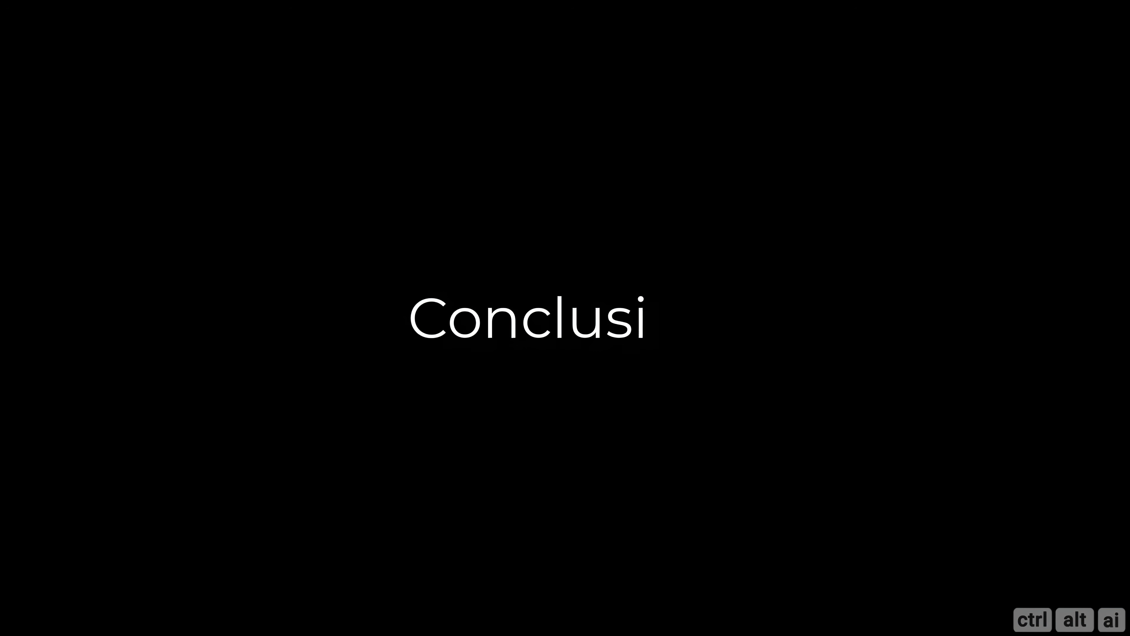